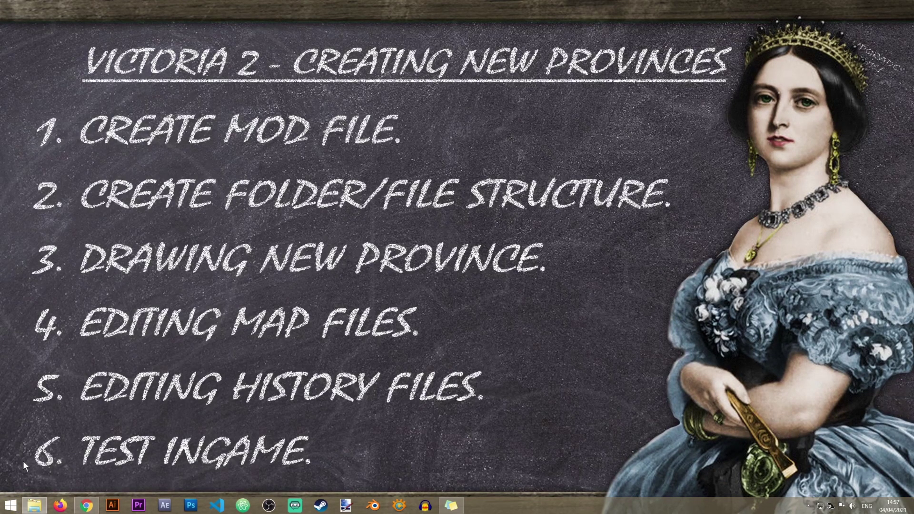
- Open the Victoria 2 game folder, and open the new_provinces_mod folder from its mod folder in a separate window
left_click(34, 505)
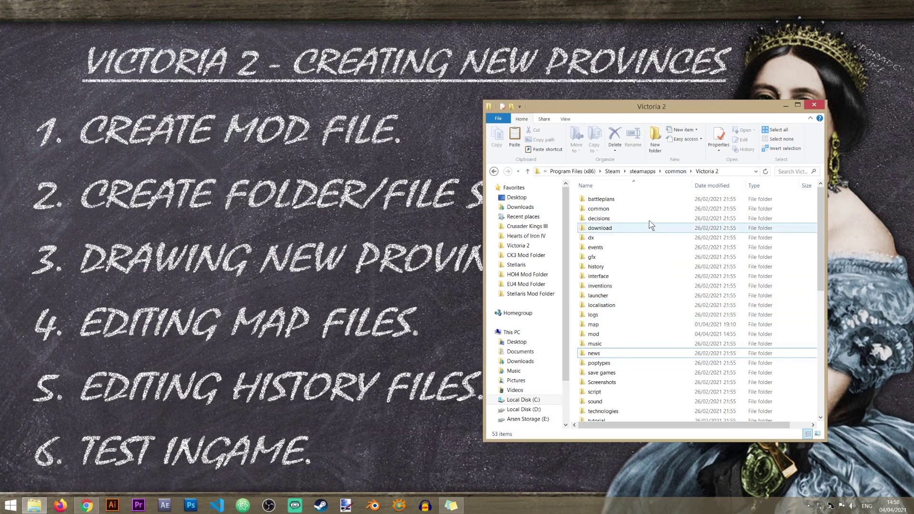
double_click(618, 335)
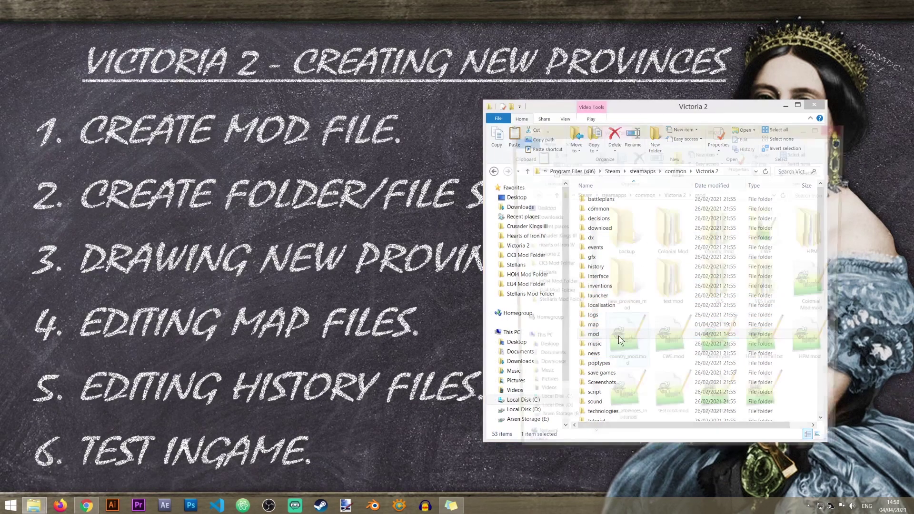
left_click_drag(659, 127, 223, 96)
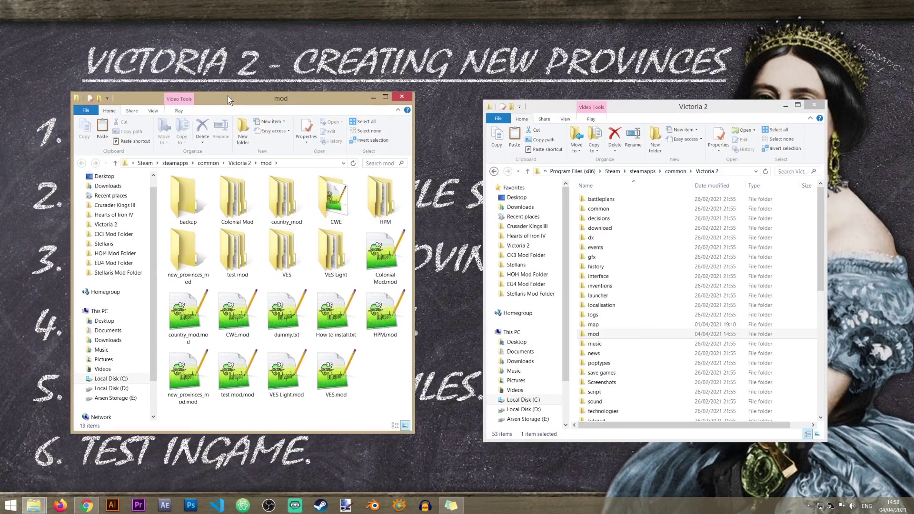
double_click(188, 253)
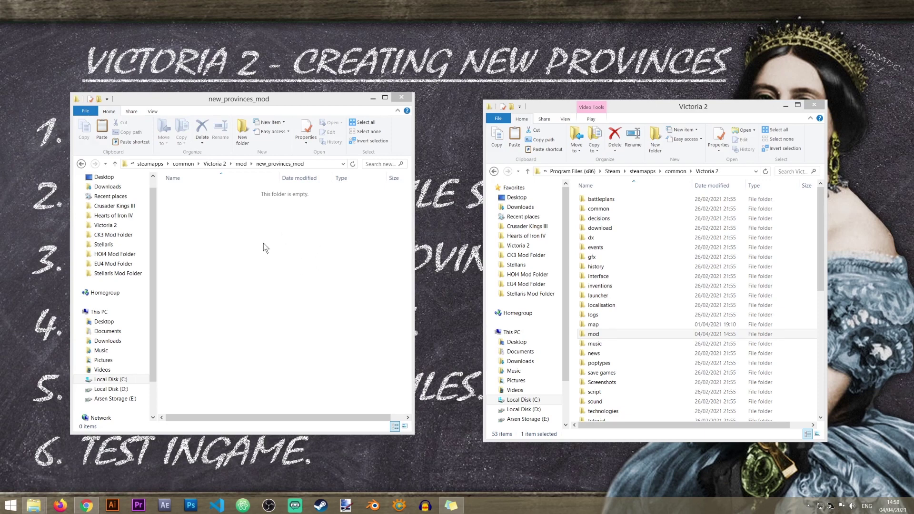
- Create a folder named map inside the new_provinces_mod folder
right_click(225, 277)
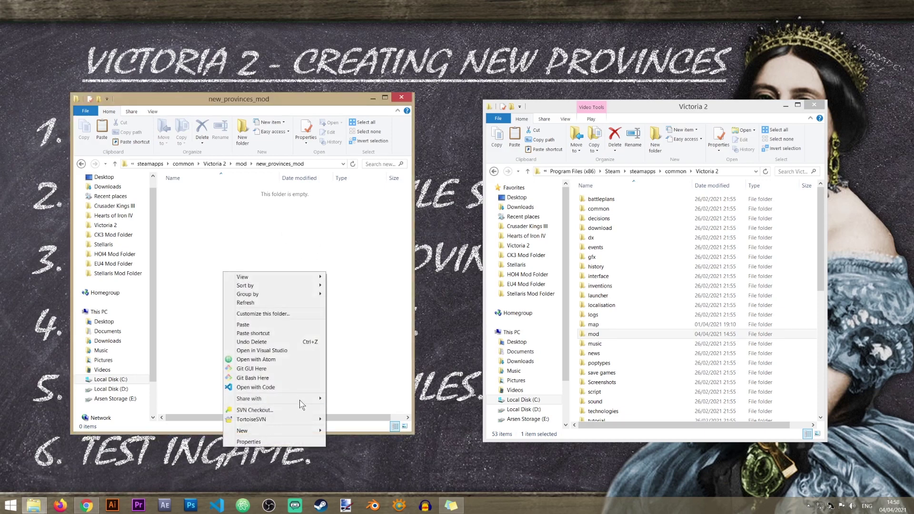
mouse_move(295, 431)
left_click(361, 335)
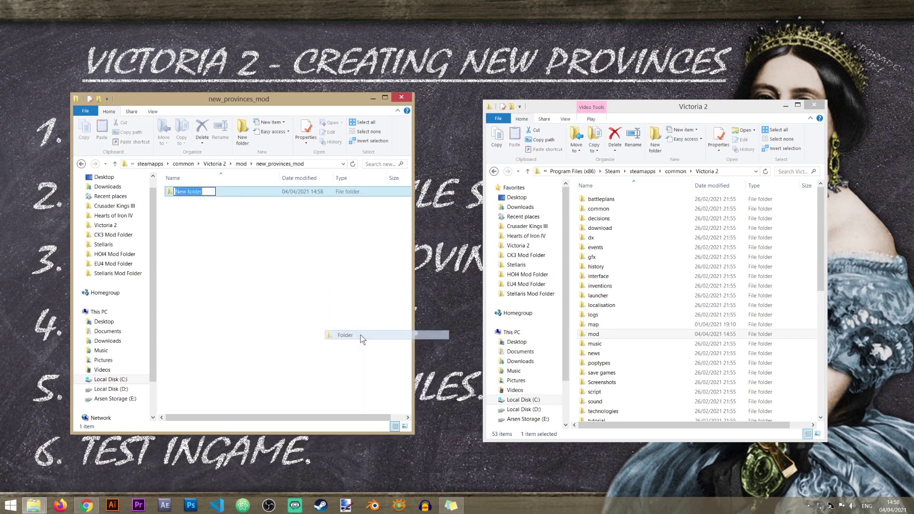
type("map")
key("Return")
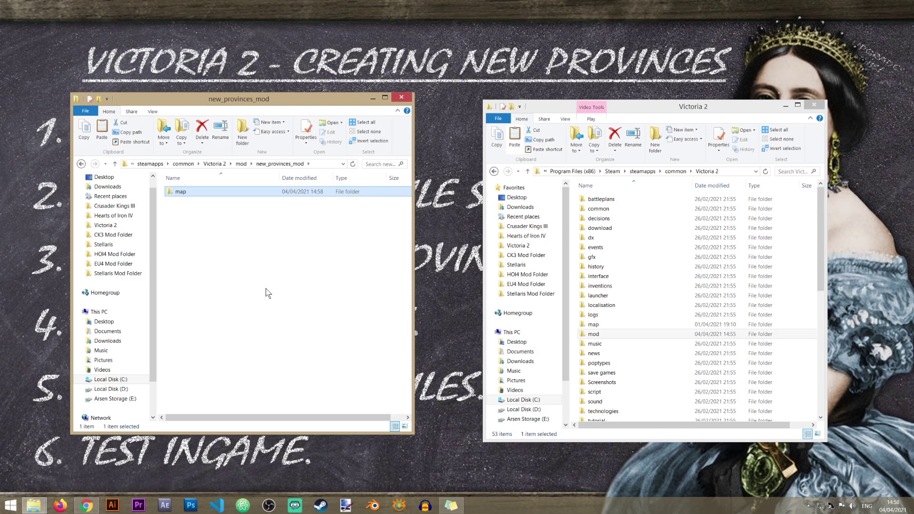
- Create a folder named history inside the new_provinces_mod folder
right_click(238, 280)
mouse_move(266, 435)
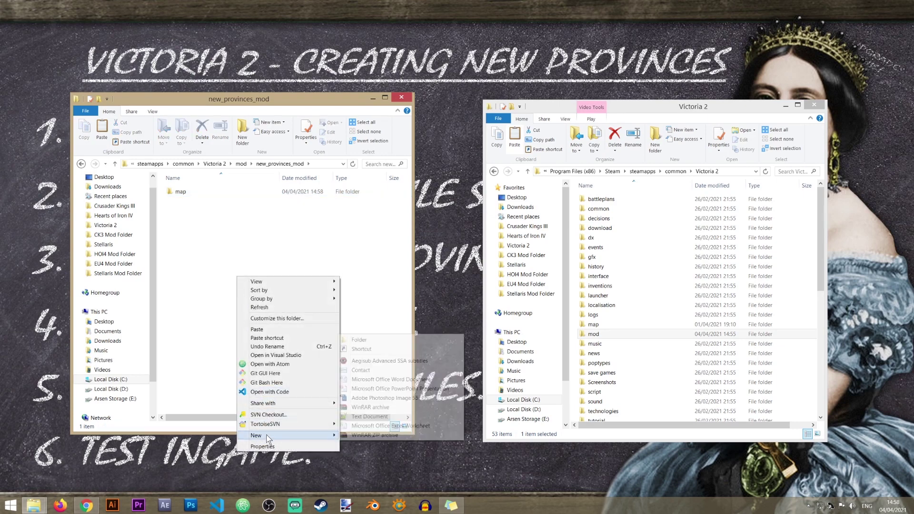
left_click(353, 340)
type("history")
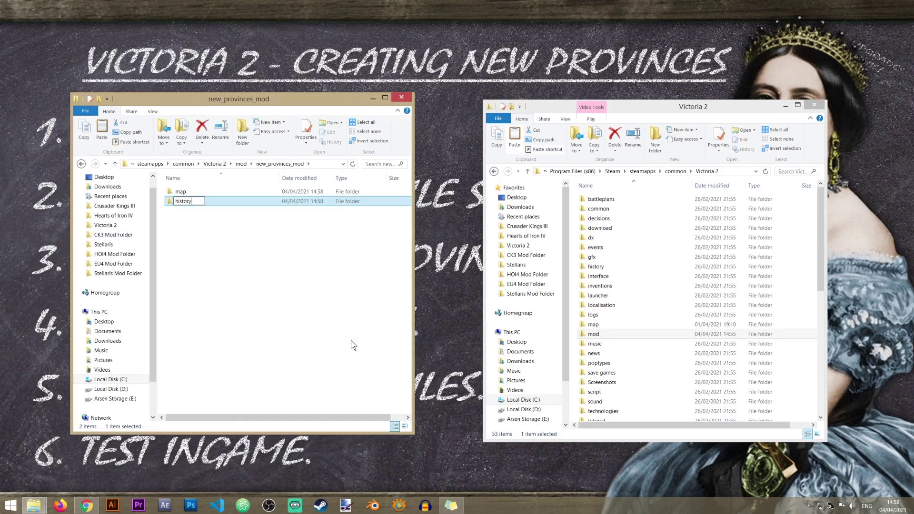
key("Return")
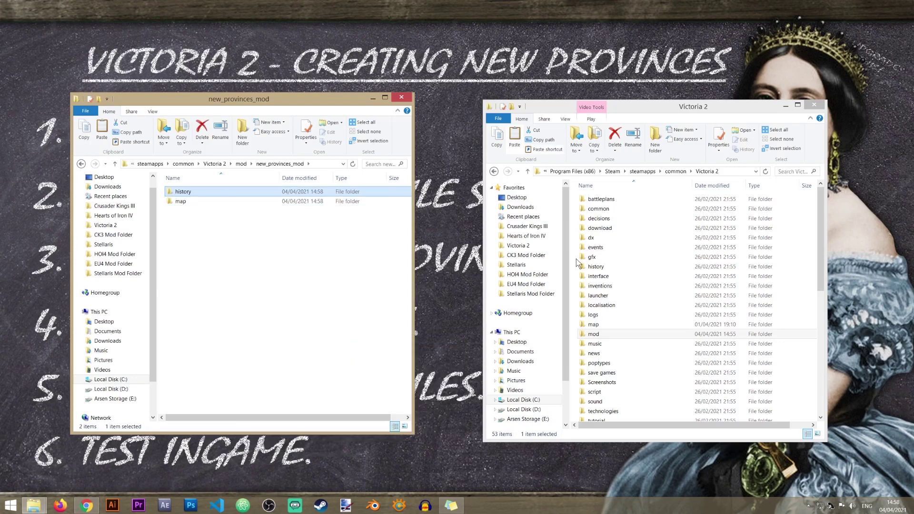
- Create a folder named localisation in new_provinces_mod, reusing the name copied from the game's localisation folder
left_click(601, 304)
left_click(602, 304)
key("ctrl+c")
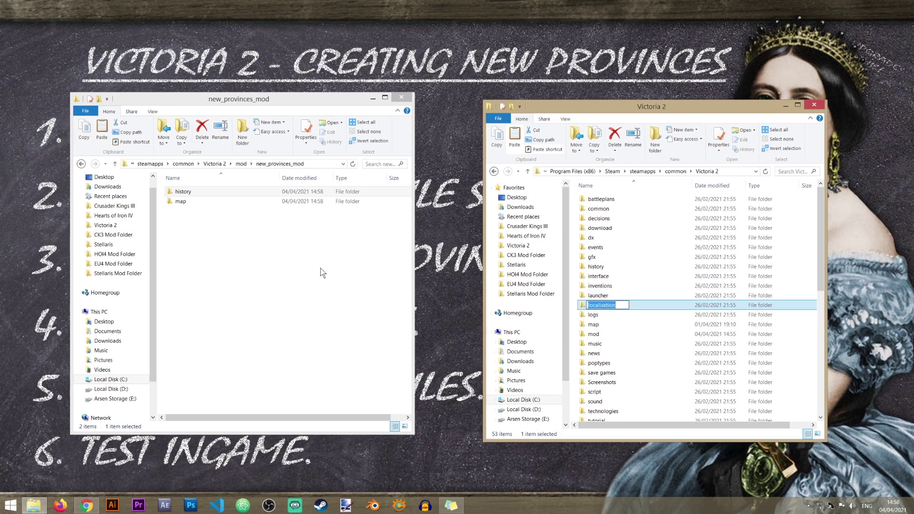
right_click(243, 284)
mouse_move(273, 436)
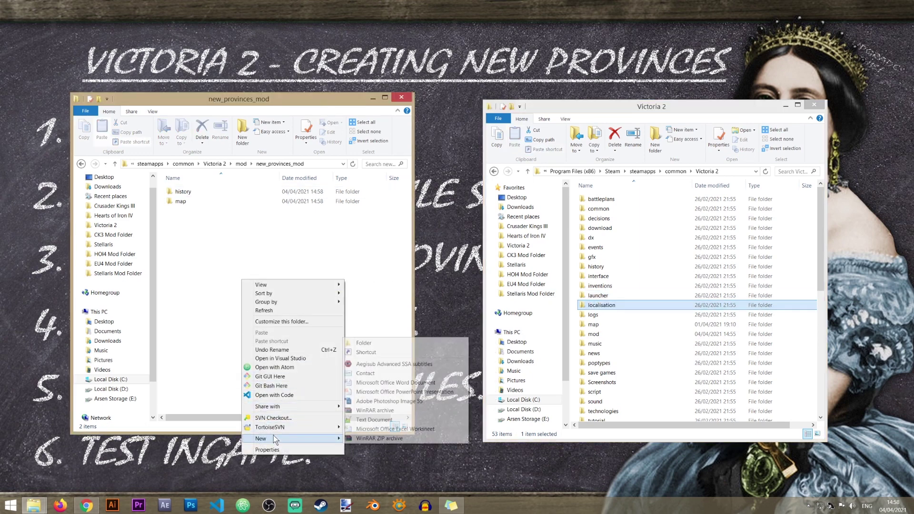
left_click(362, 342)
key("ctrl+v")
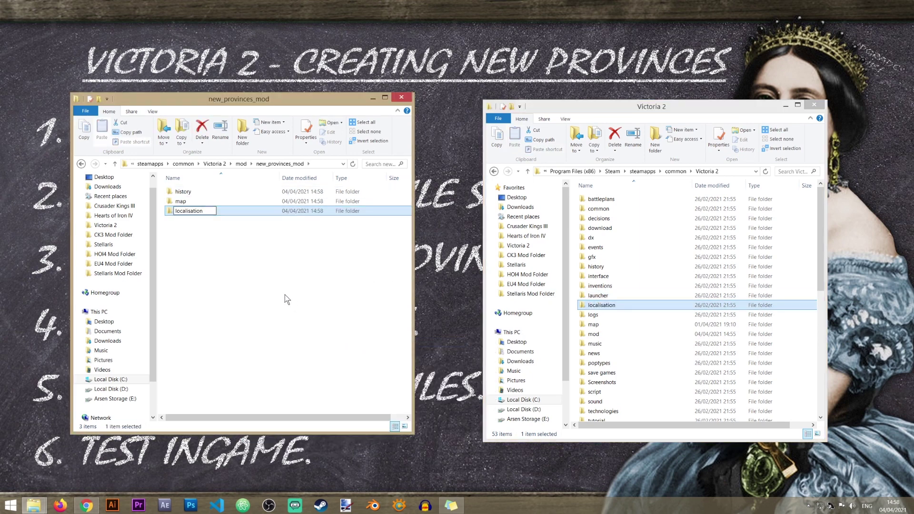
key("Return")
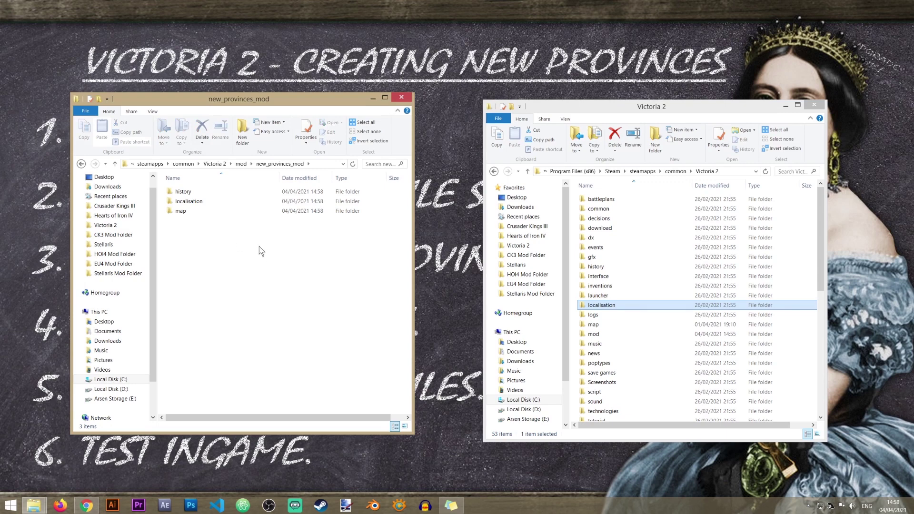
- Open the mod's empty map folder and the base game's map folder in their separate windows
left_click(181, 211)
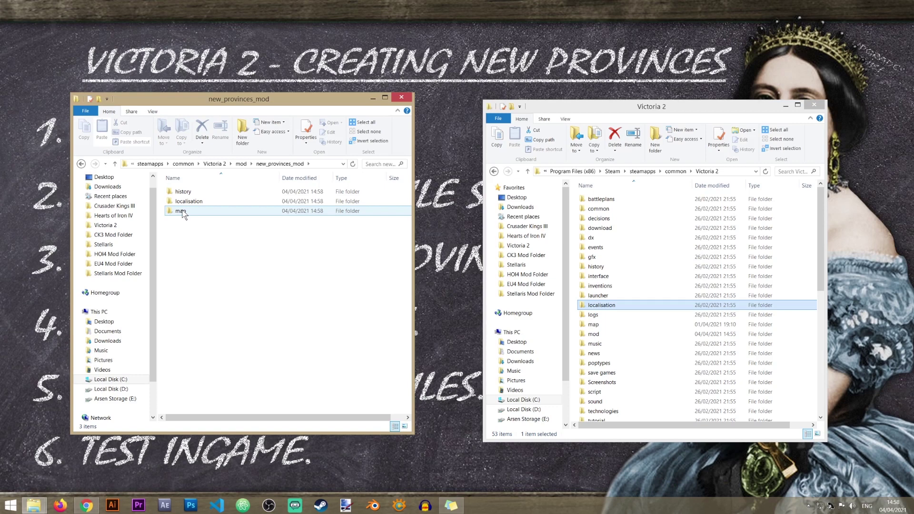
double_click(186, 211)
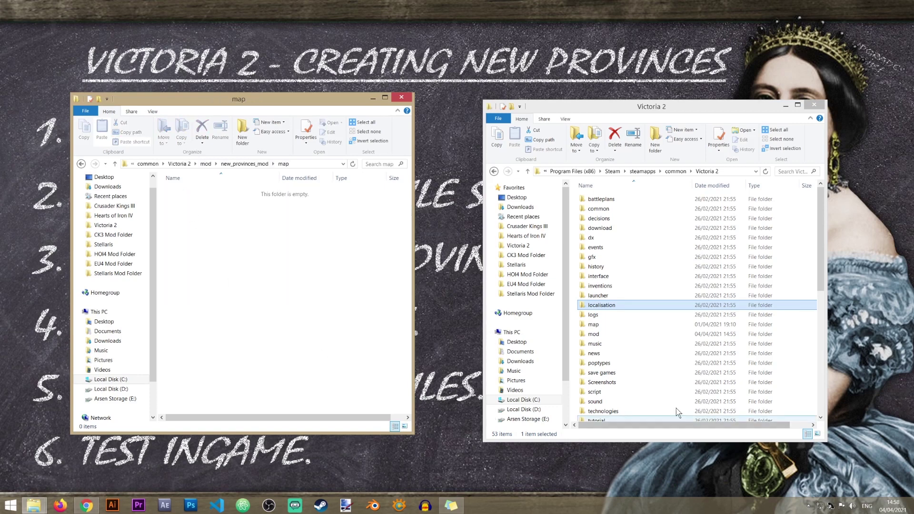
left_click(629, 328)
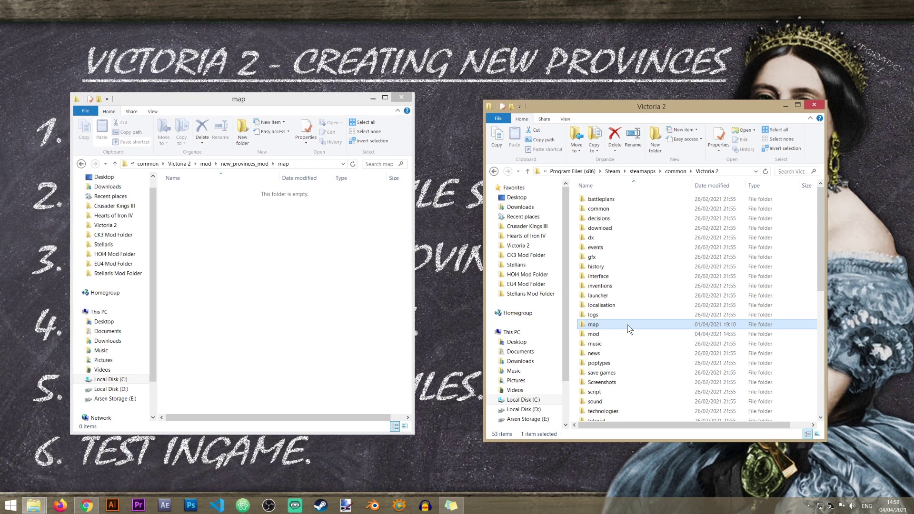
double_click(629, 329)
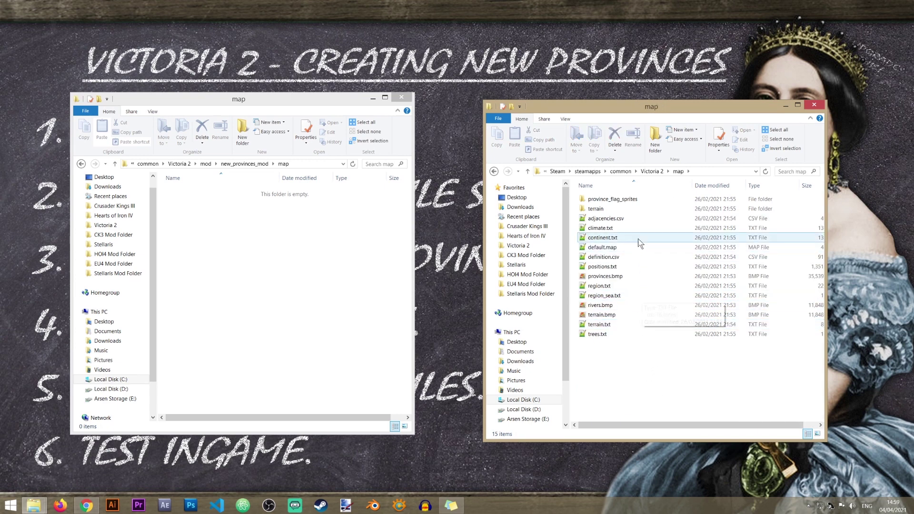
- Copy continent.txt, default.map, definition.csv, positions.txt, provinces.bmp and region.txt from the game's map folder into the mod's map folder
left_click(626, 239)
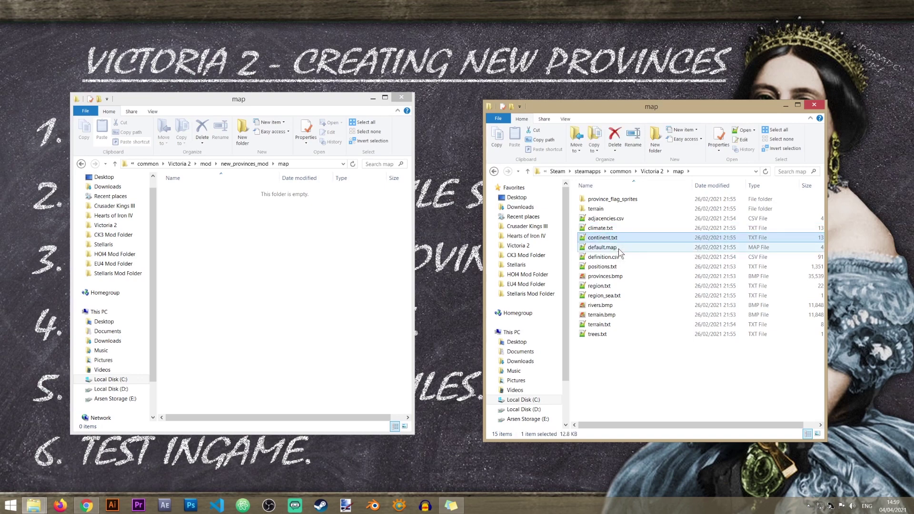
left_click(618, 248, "ctrl")
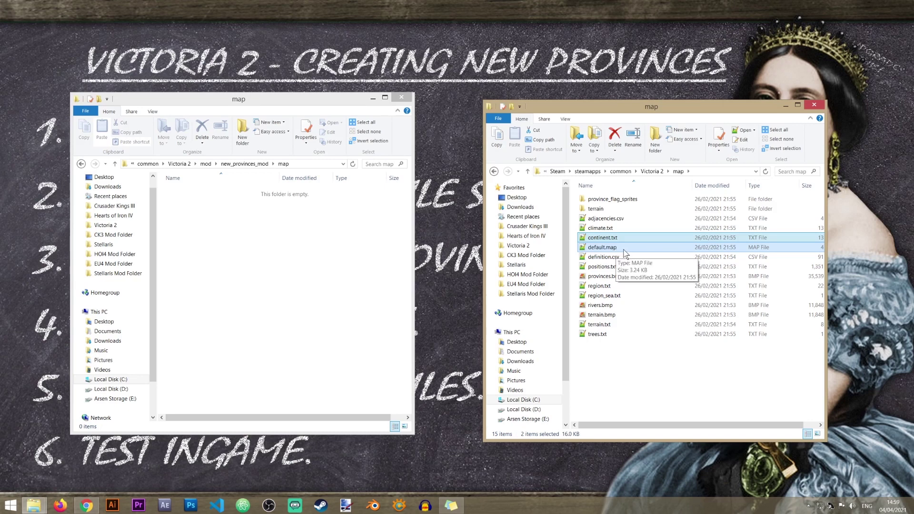
left_click(619, 258, "ctrl")
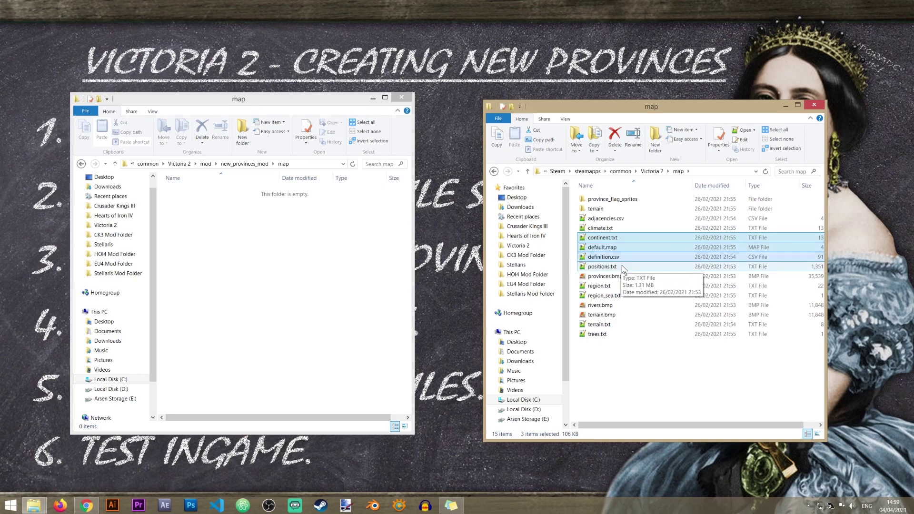
left_click(622, 265, "ctrl")
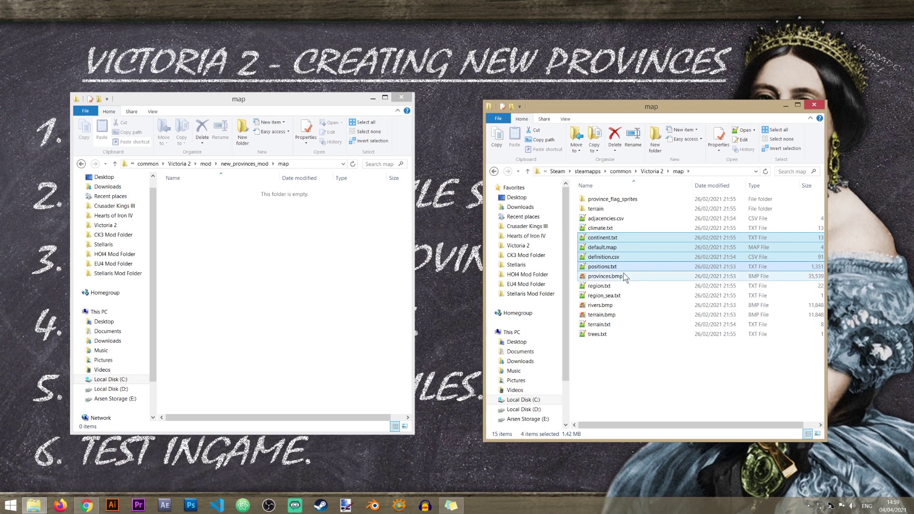
left_click(624, 277, "ctrl")
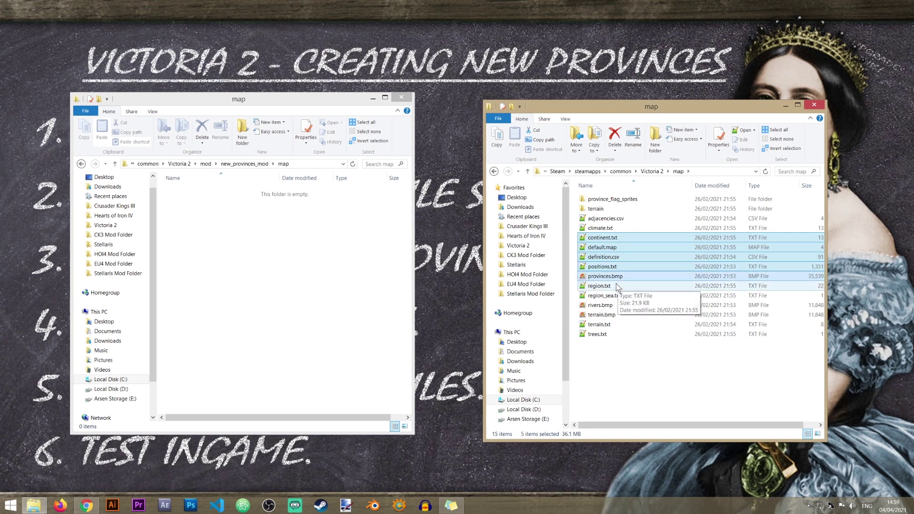
left_click(617, 285, "ctrl")
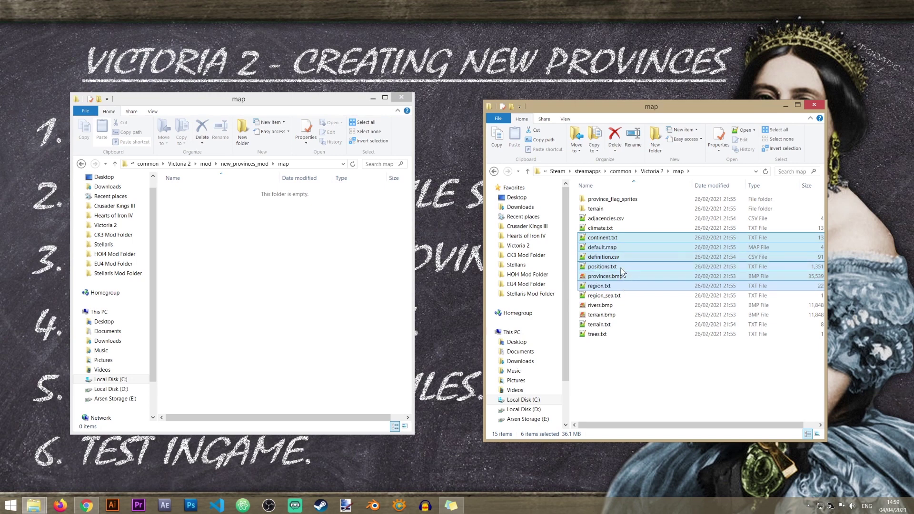
right_click(623, 270)
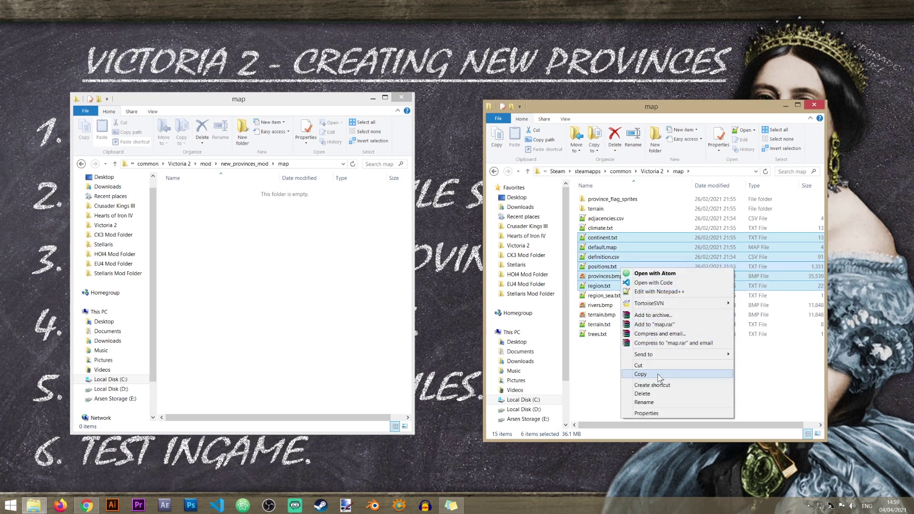
left_click(641, 374)
right_click(263, 275)
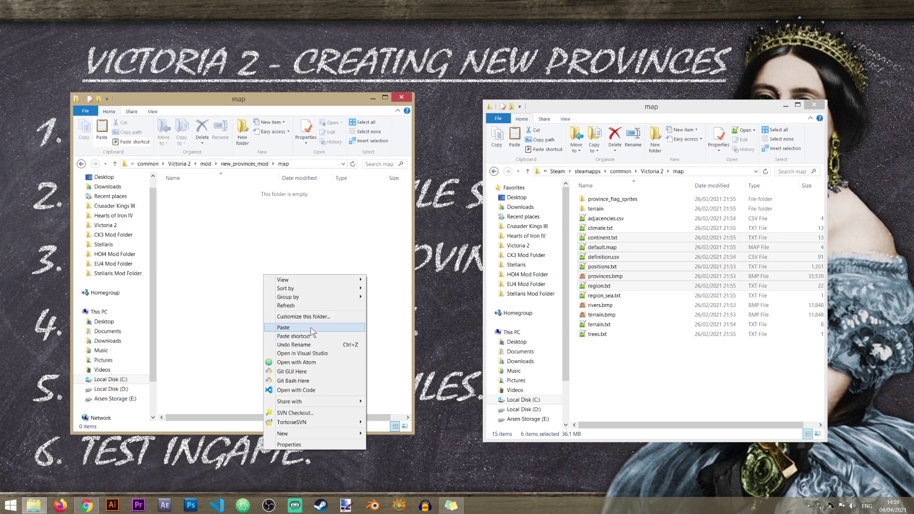
left_click(310, 328)
left_click(252, 267)
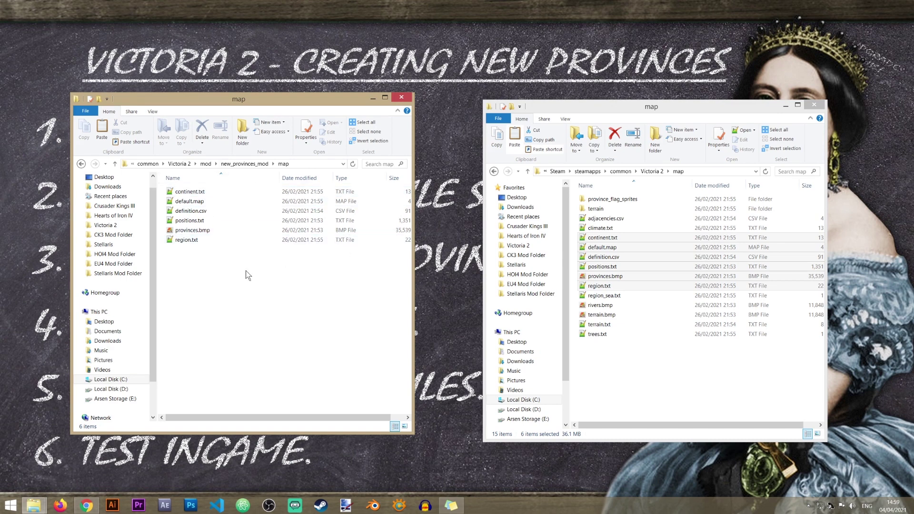
- Go back to the parent folders and open the localisation folder of both the base game and the mod
left_click(263, 166)
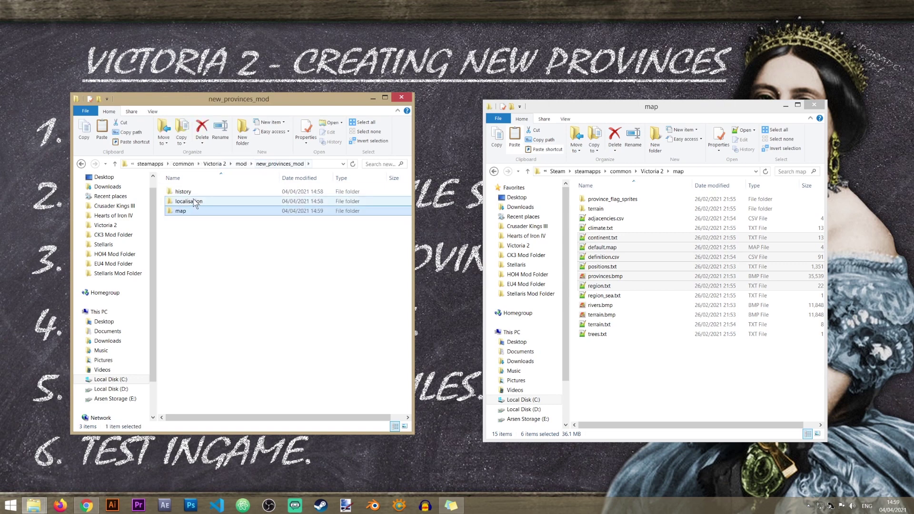
left_click(652, 172)
double_click(622, 305)
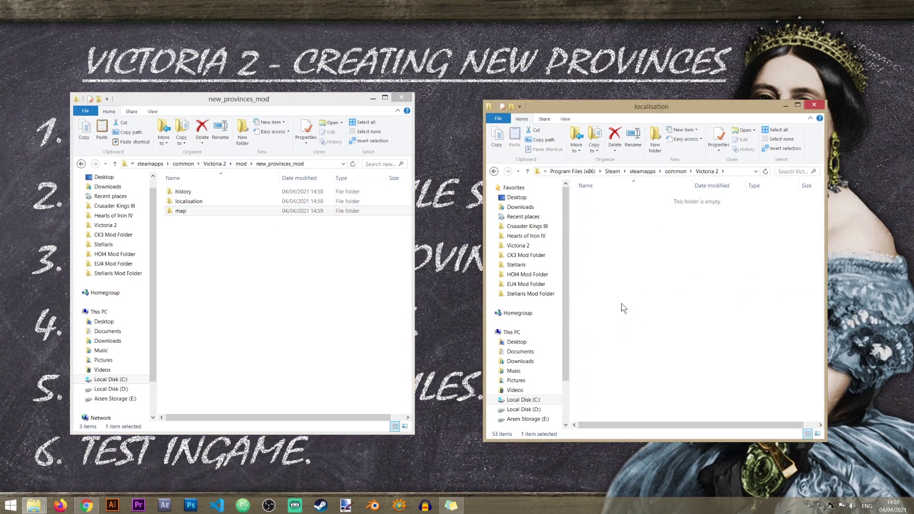
double_click(258, 201)
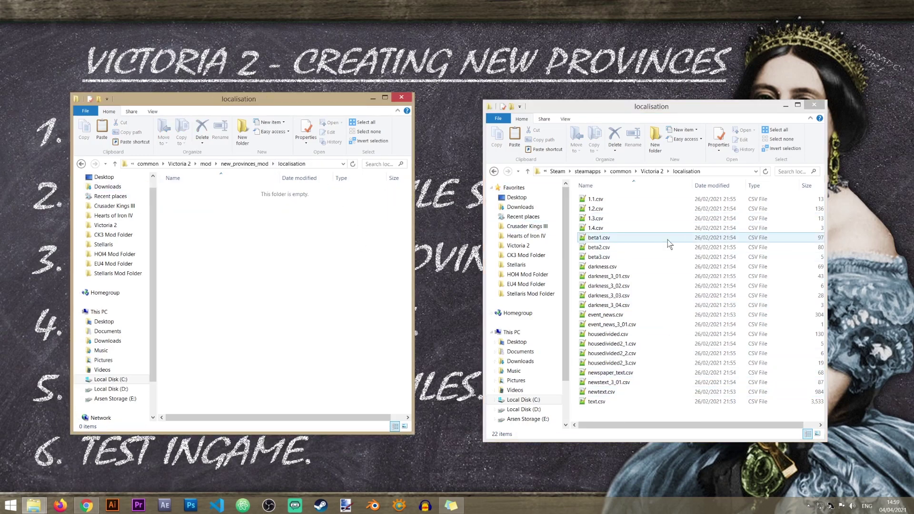
- Copy 1.1.csv from the game's localisation folder into the mod's localisation folder
left_click(591, 200)
left_click(596, 402)
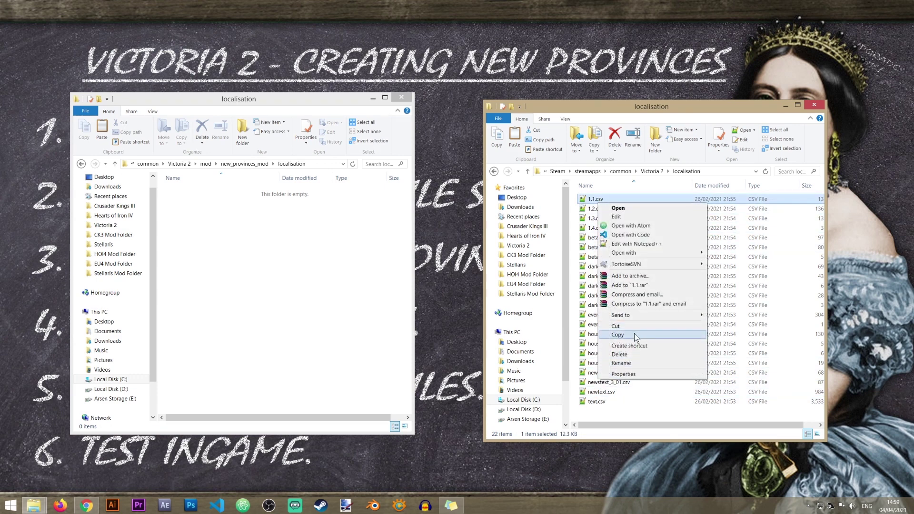
left_click(618, 335)
right_click(314, 252)
left_click(352, 305)
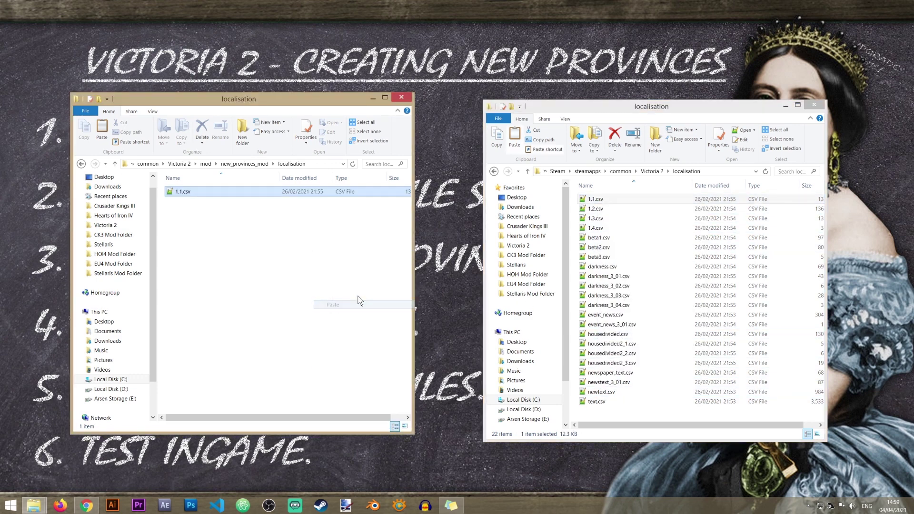
- Rename the copied 1.1.csv in the mod's localisation folder as new_provinces.csv
key("F2")
type("new_p")
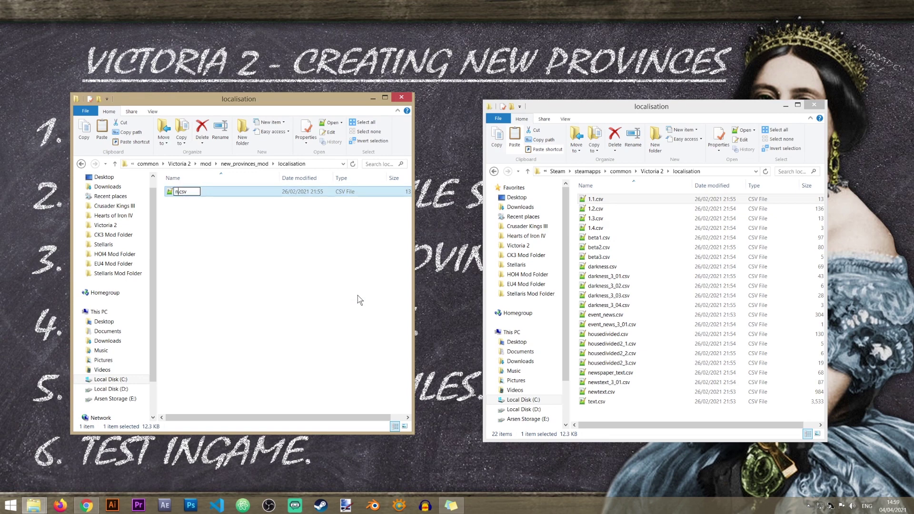
type("rovinces")
key("Return")
- Return to the parent folders and open the history folder of both the mod and the base game
left_click(244, 164)
left_click(655, 171)
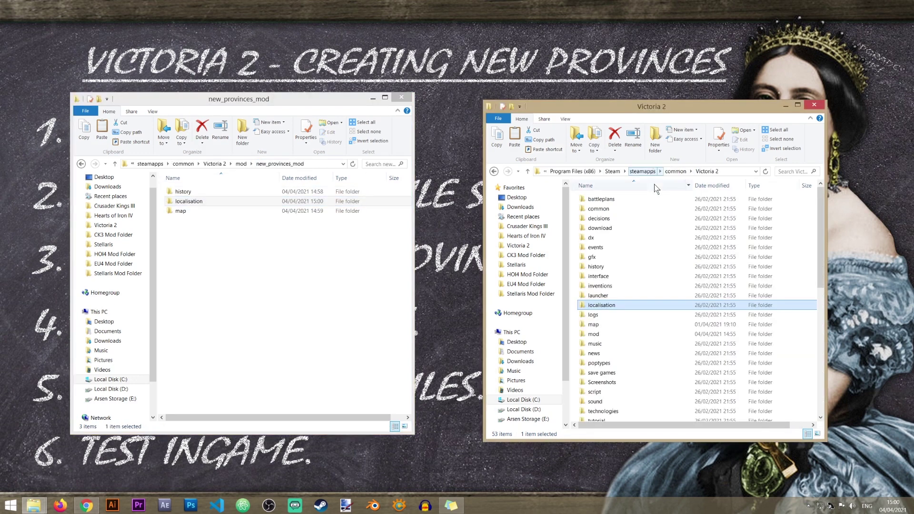
double_click(266, 192)
left_click(601, 268)
double_click(601, 268)
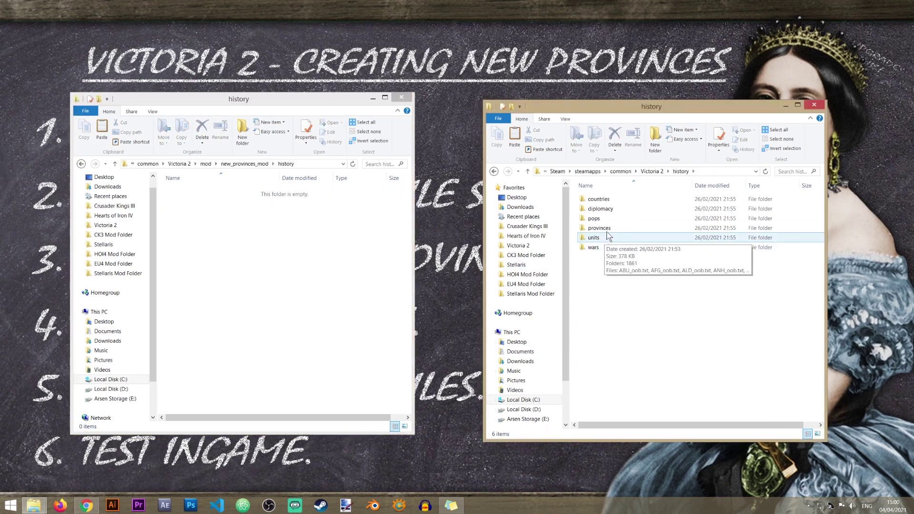
- Create a folder named provinces inside the mod's history folder
right_click(270, 263)
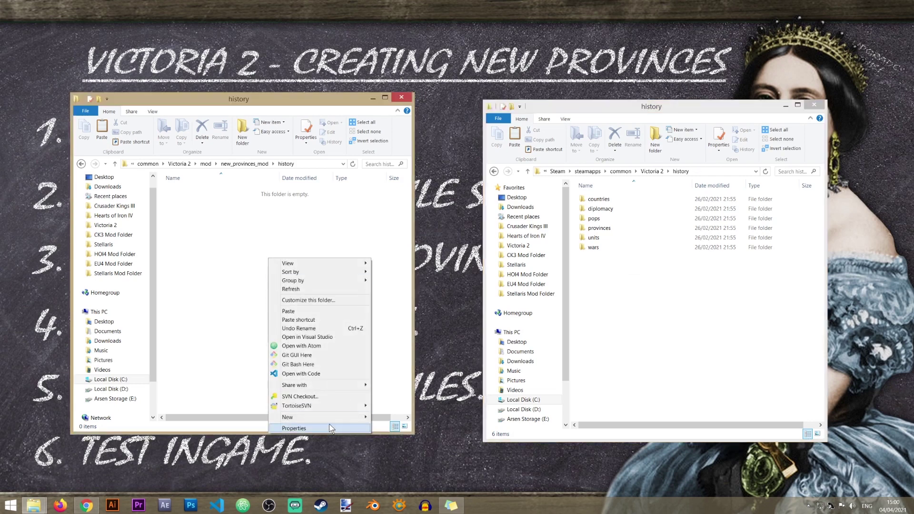
mouse_move(334, 417)
left_click(425, 323)
type("provinces")
key("Return")
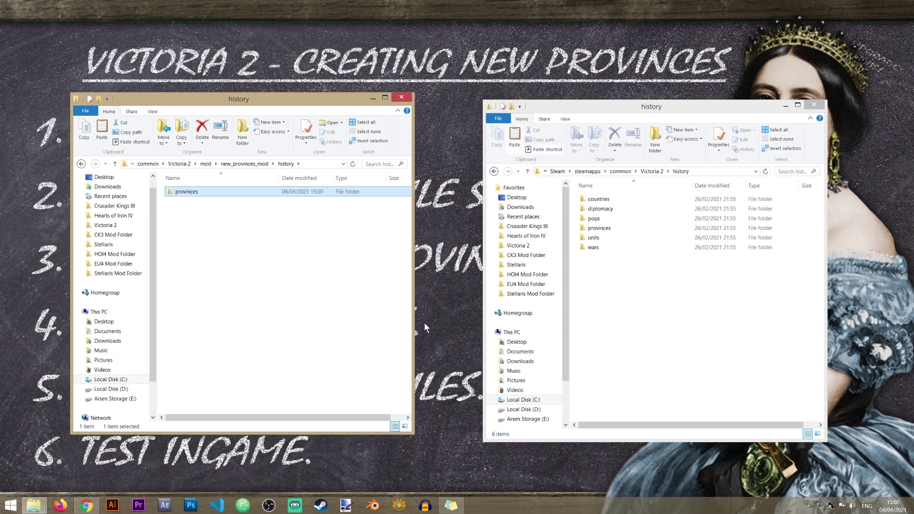
- Create a folder named pops next to the provinces folder in the mod's history folder
left_click(617, 218)
right_click(178, 245)
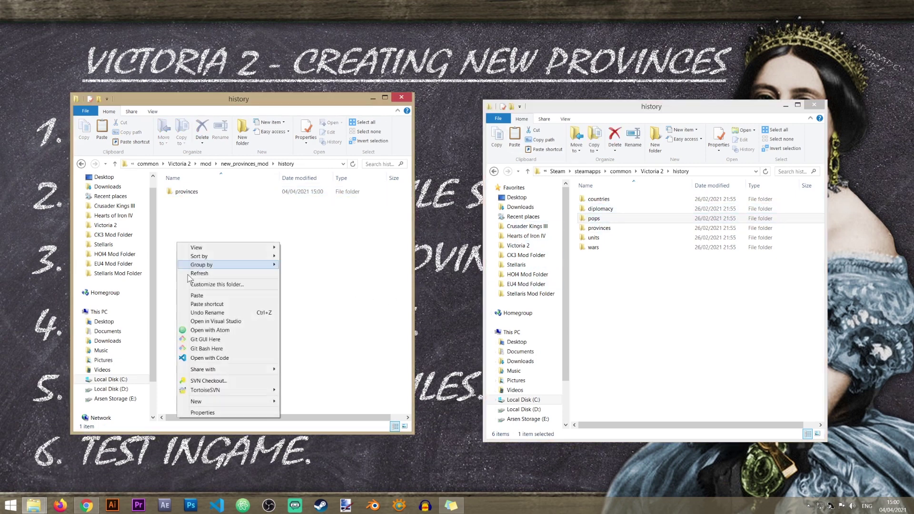
mouse_move(205, 401)
left_click(299, 388)
type("pops")
key("Return")
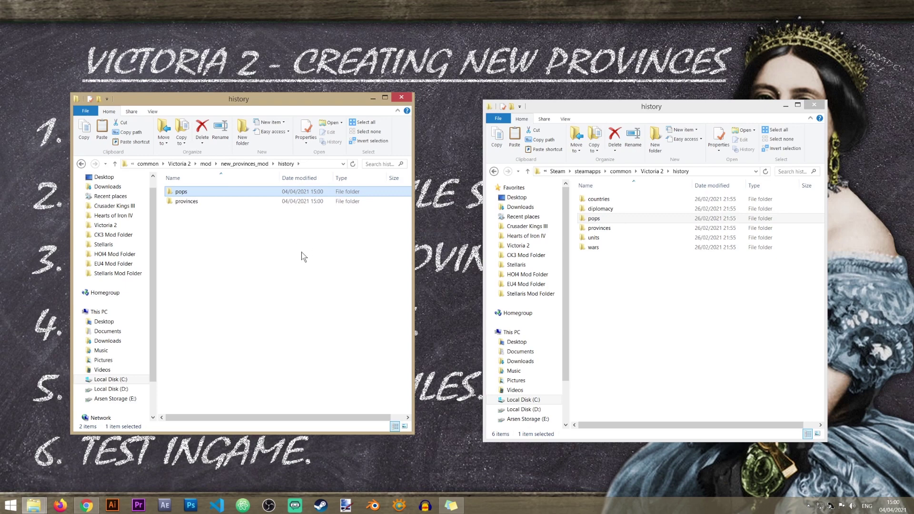
- Open the pops folder of both the game and the mod, and create a folder named 1836.1.1 in the mod's pops folder
double_click(596, 219)
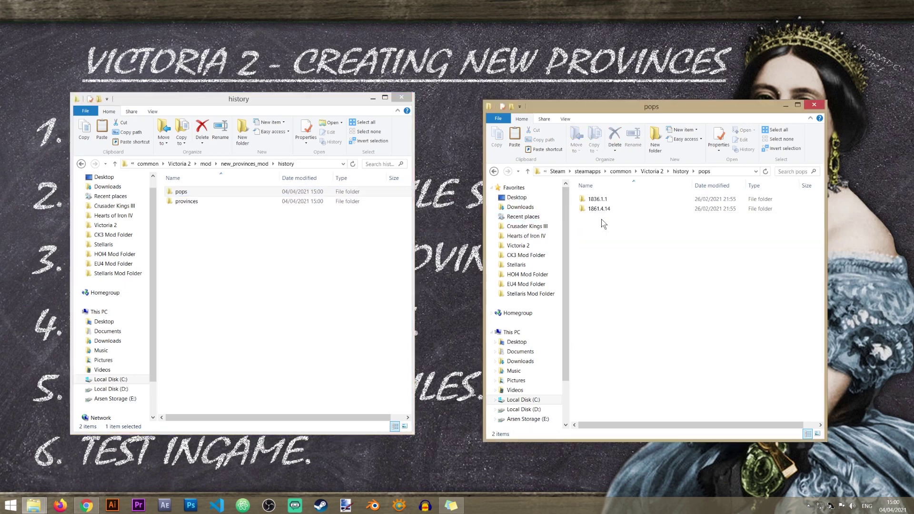
double_click(241, 192)
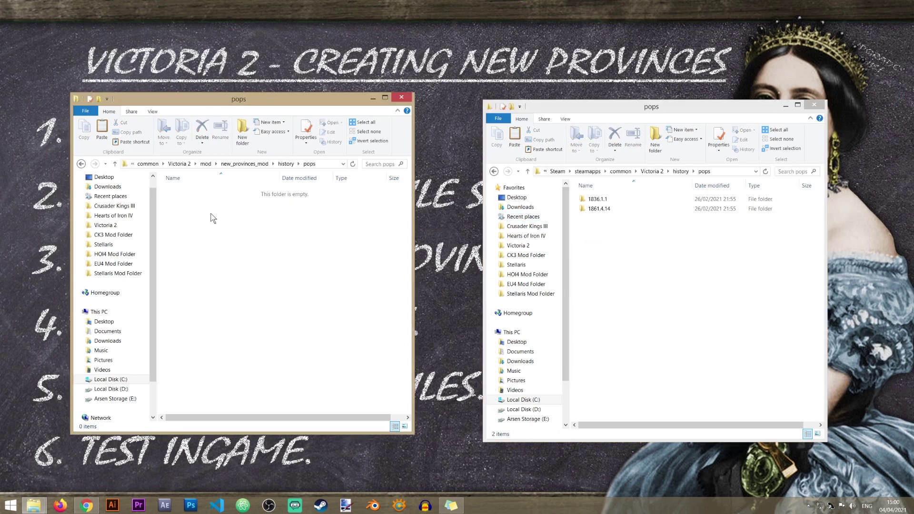
left_click(595, 201)
right_click(210, 253)
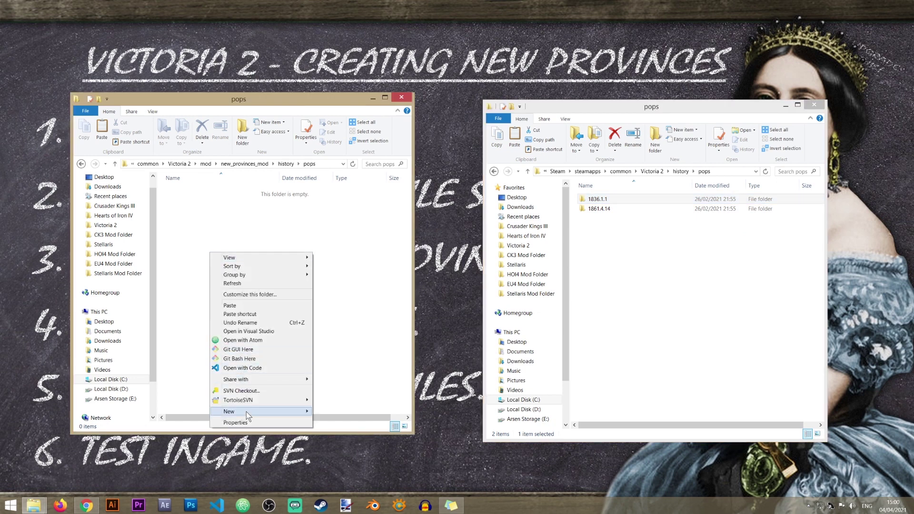
mouse_move(247, 416)
left_click(313, 412)
type("18")
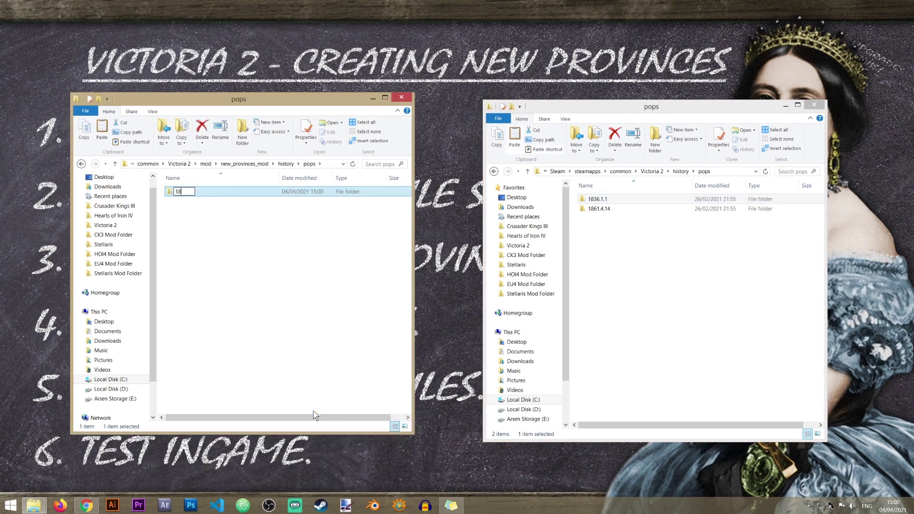
type("36.1.1")
key("Return")
- Open the 1836.1.1 folder of both the base game and the mod
left_click(605, 225)
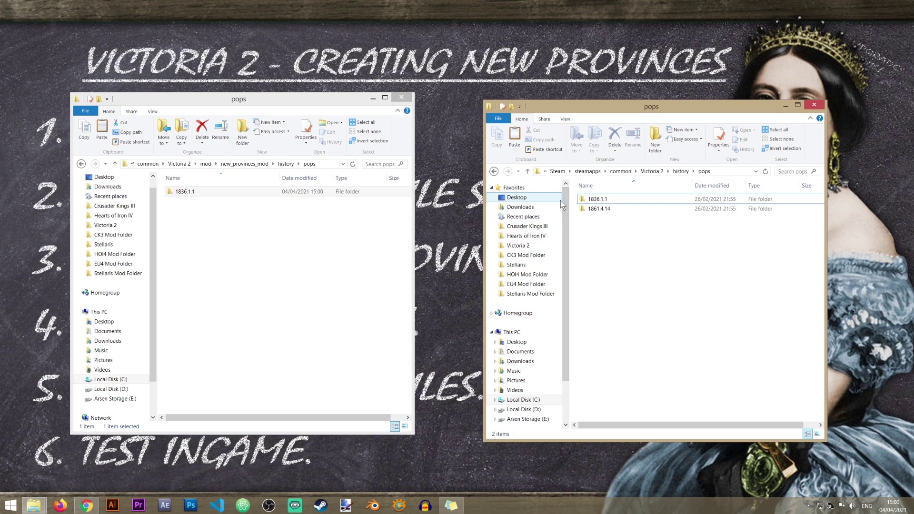
left_click(615, 201)
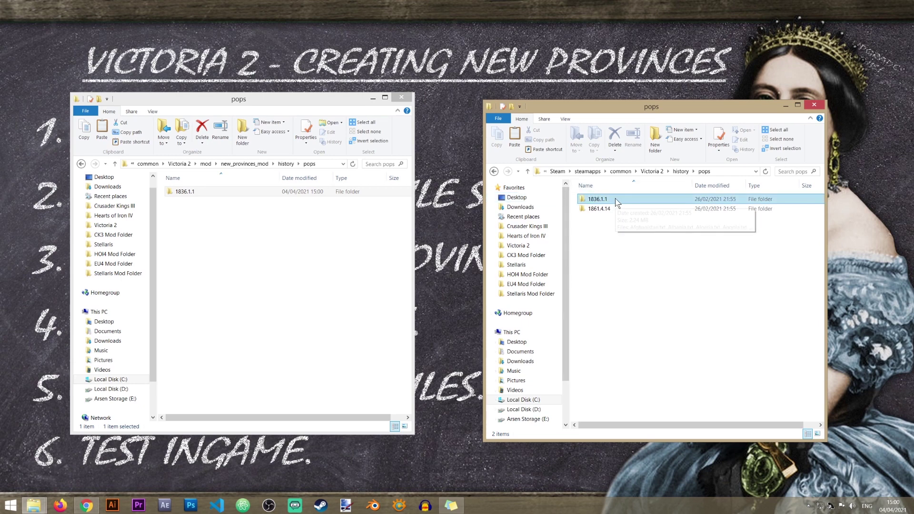
double_click(616, 199)
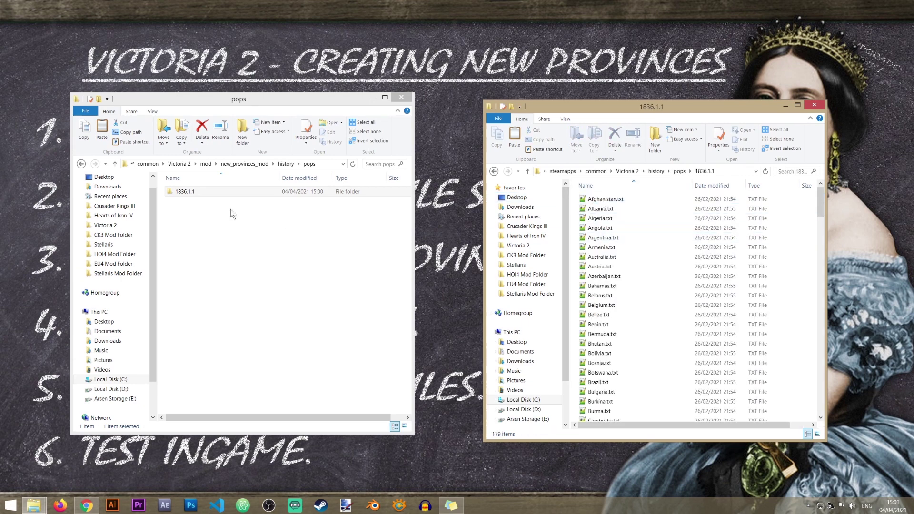
double_click(225, 193)
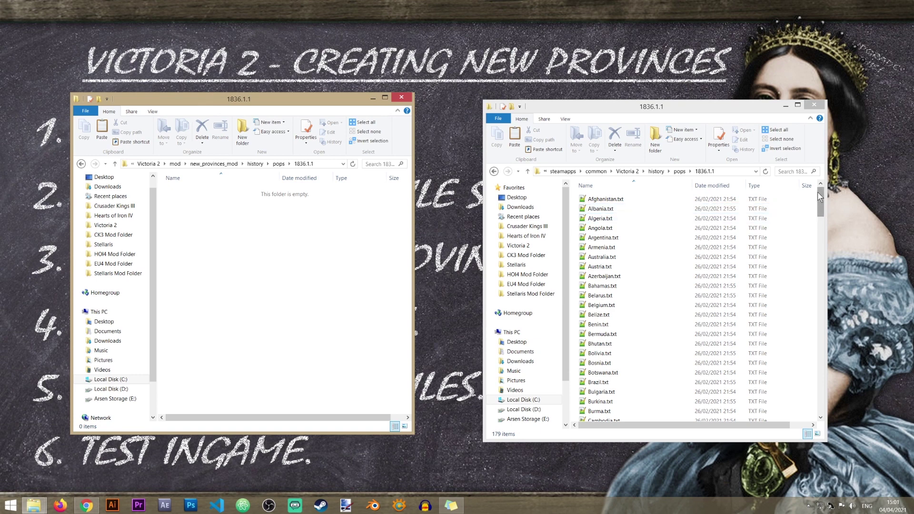
- Copy Egypt.txt from the game's 1836.1.1 pops folder into the mod's 1836.1.1 folder
left_click(619, 248)
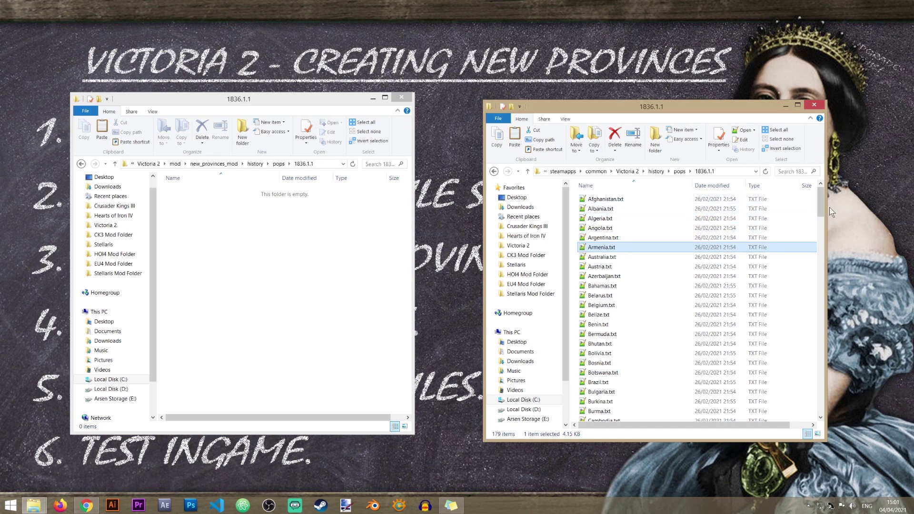
scroll(820, 219, "down", 8)
type("china")
scroll(645, 307, "down", 3)
left_click(640, 302)
right_click(598, 303)
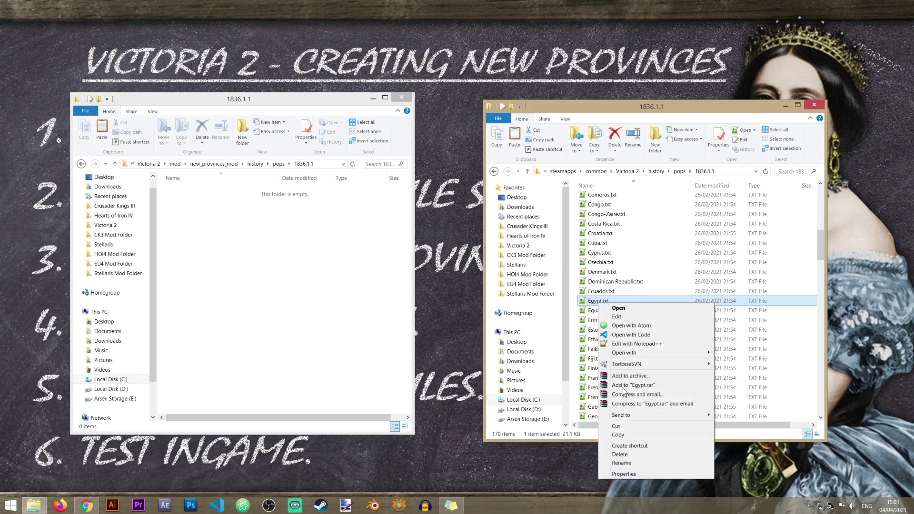
left_click(625, 434)
right_click(241, 238)
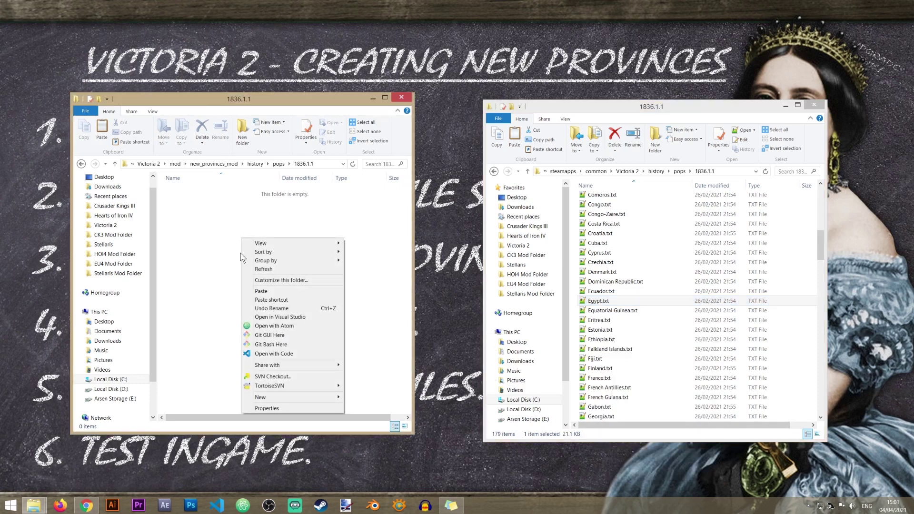
left_click(259, 292)
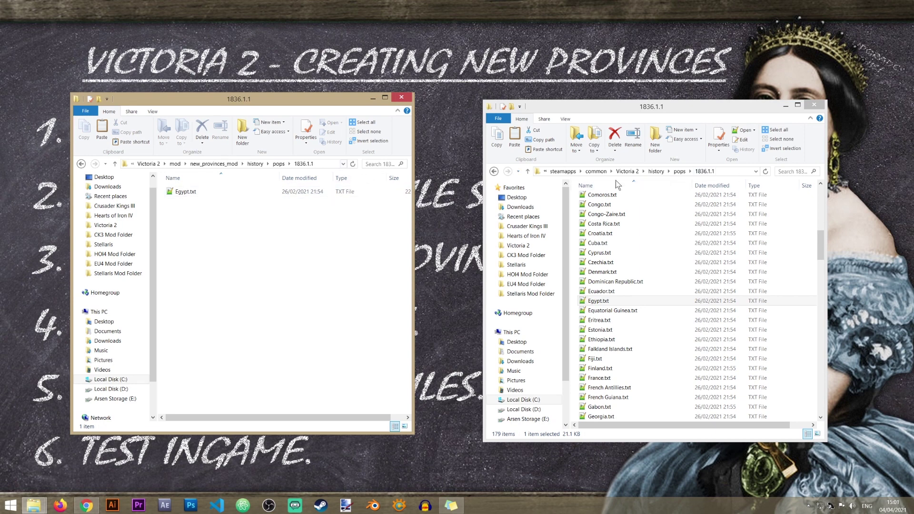
- Return to the history folders and open the provinces folder of both the mod and the base game
left_click(656, 172)
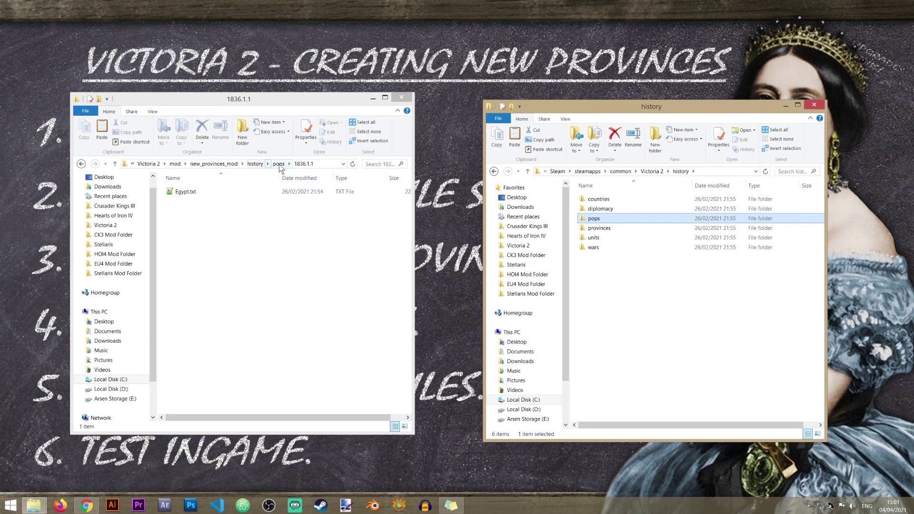
left_click(255, 164)
double_click(197, 202)
left_click(649, 230)
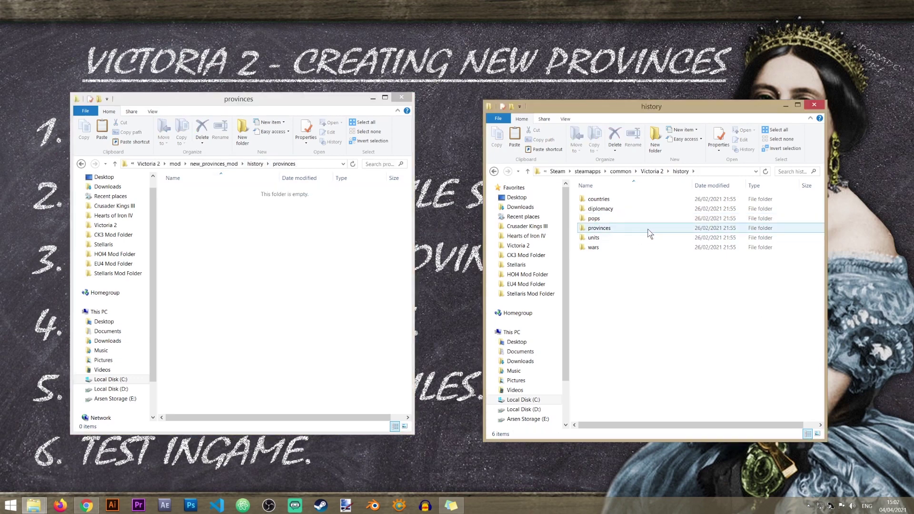
double_click(613, 228)
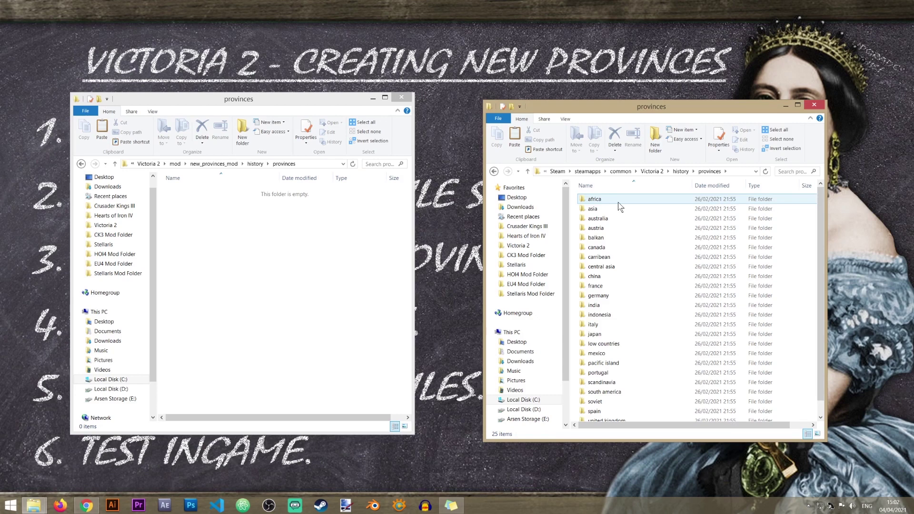
- Create a folder named africa in the mod's provinces folder, and open the africa folder of both the mod and the game
right_click(261, 241)
mouse_move(310, 404)
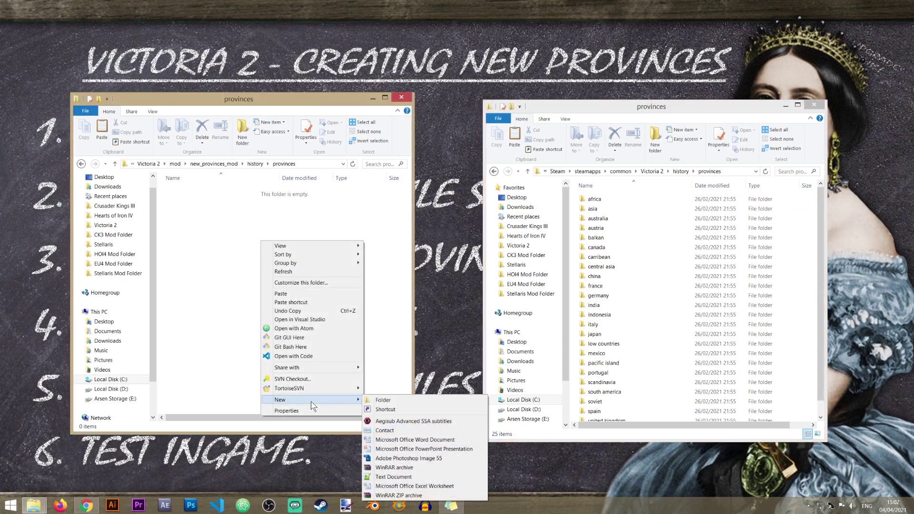
left_click(382, 400)
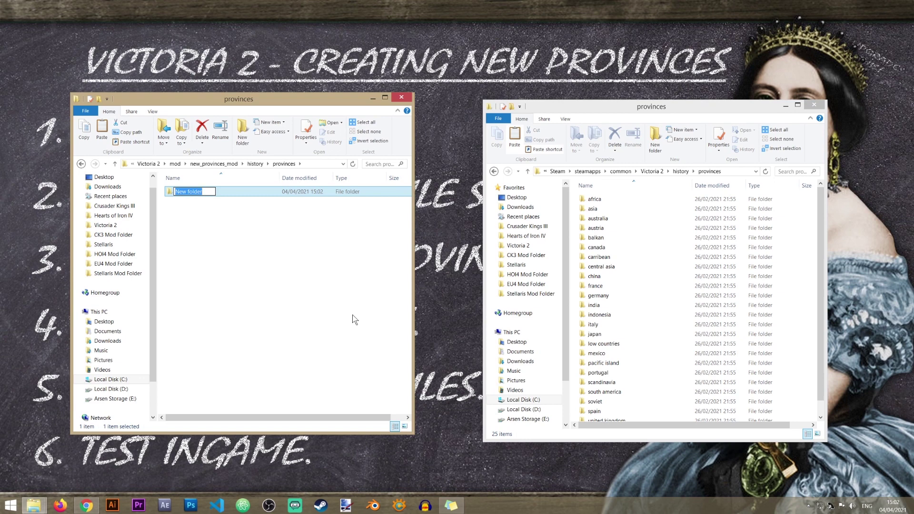
type("africa")
key("Return")
key("Return")
double_click(603, 200)
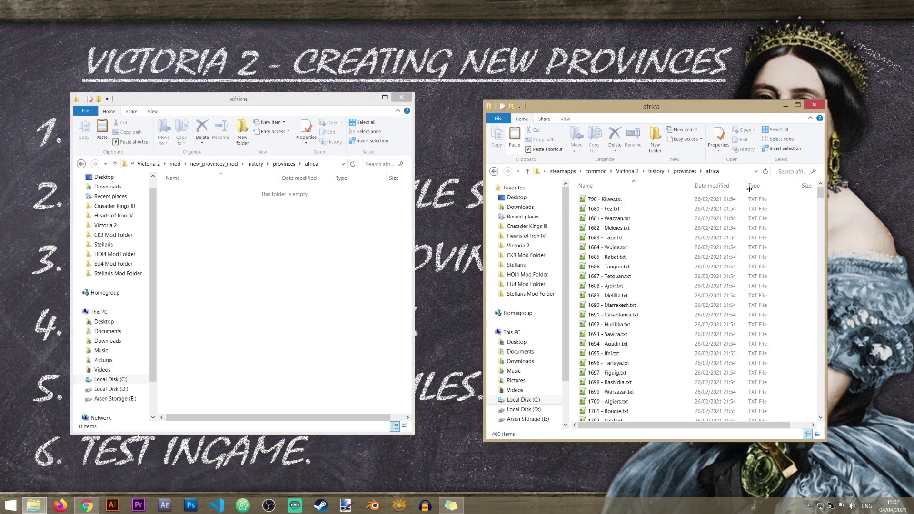
- Search the game's africa provinces folder for EGY
left_click(799, 173)
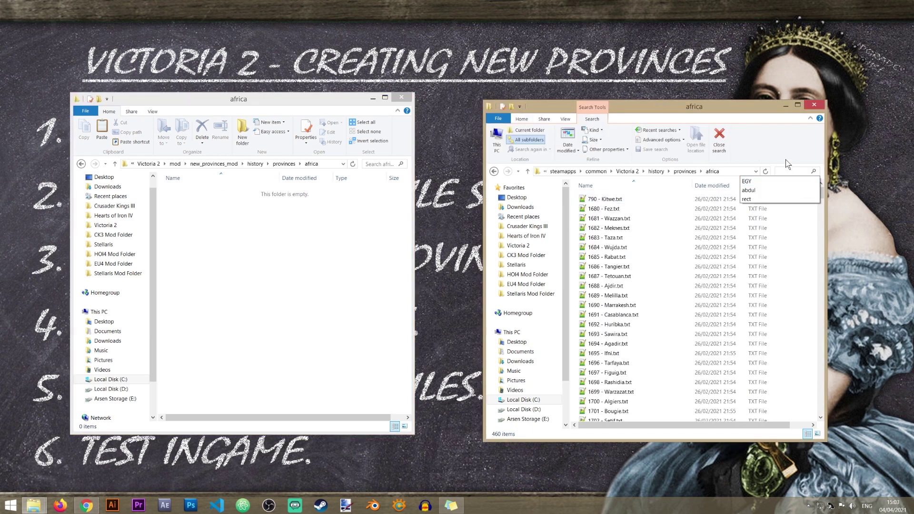
key("Escape")
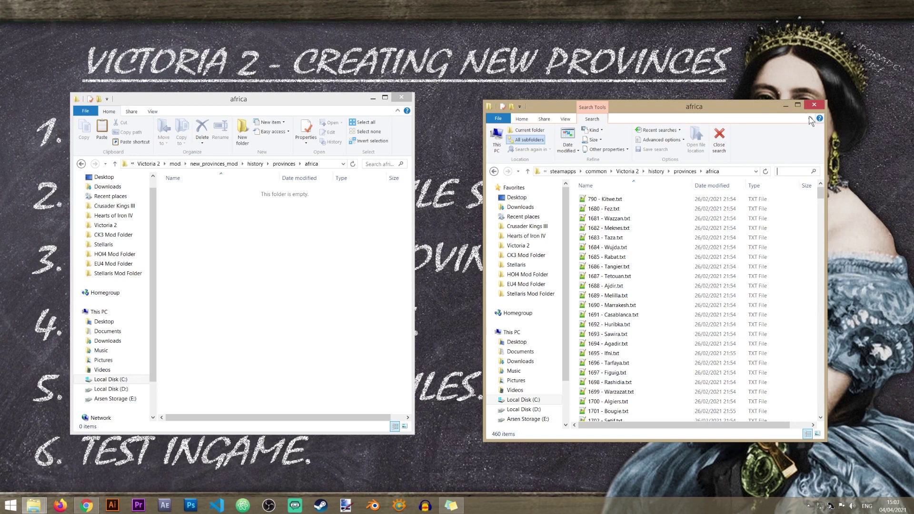
type("EGY")
- Copy 1833 - Suakin.txt from the search results into the mod's africa folder
left_click(769, 204)
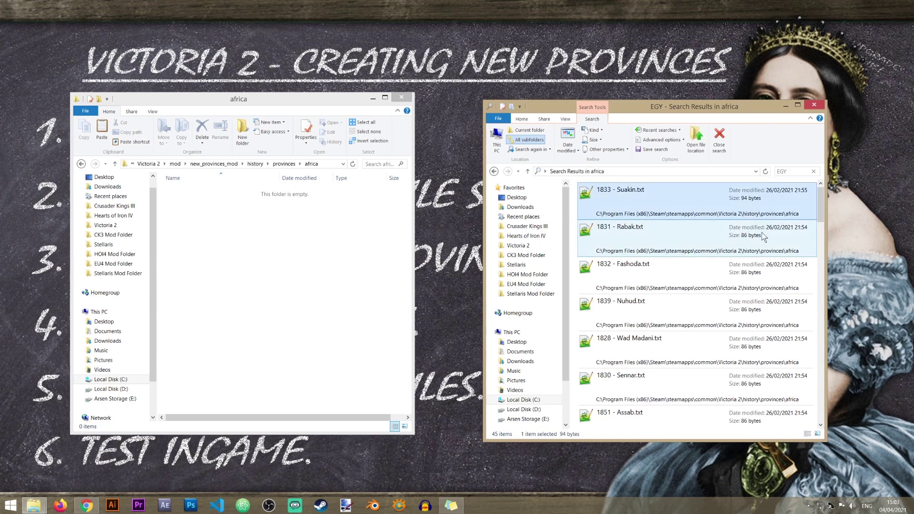
right_click(630, 209)
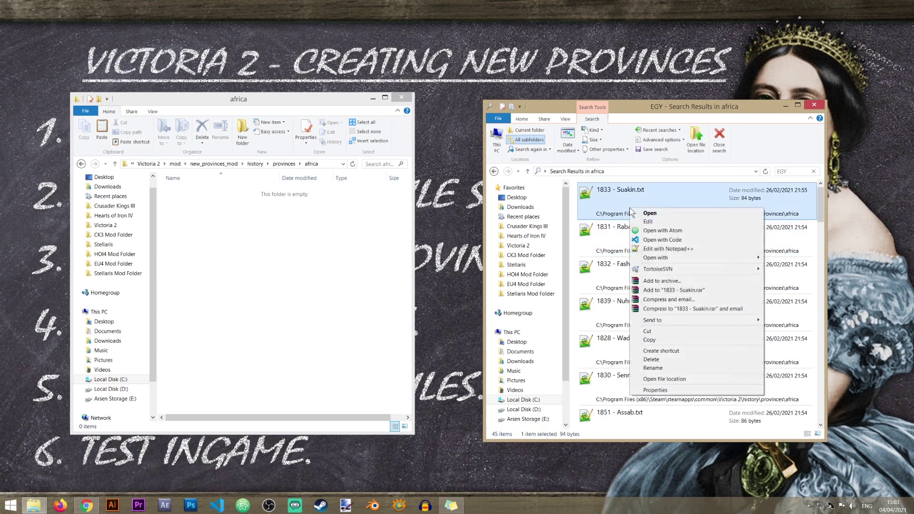
left_click(668, 341)
right_click(268, 260)
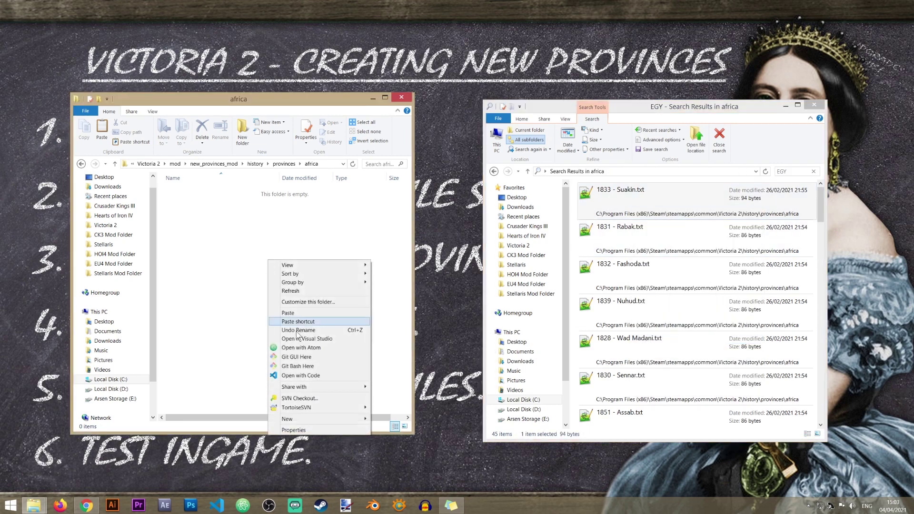
left_click(304, 313)
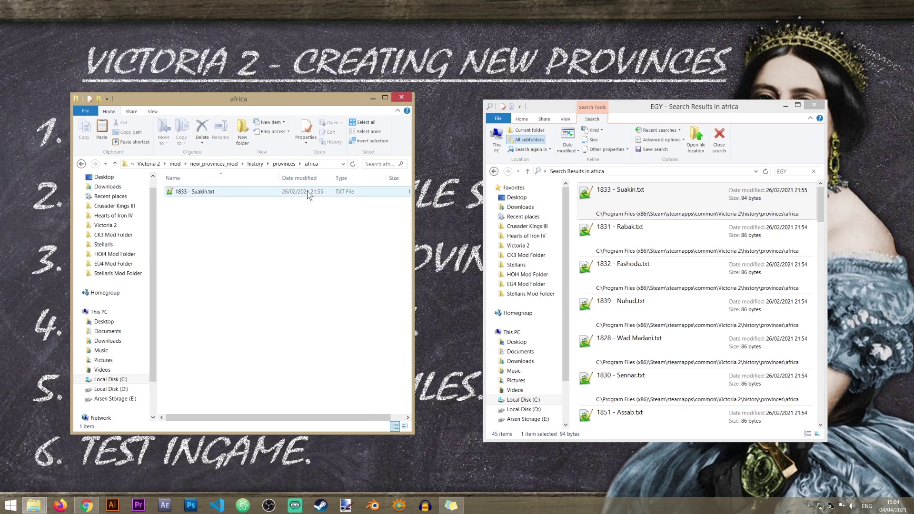
- Return to the new_provinces_mod folder and the game's main Victoria 2 folder, and minimise both windows
left_click(230, 164)
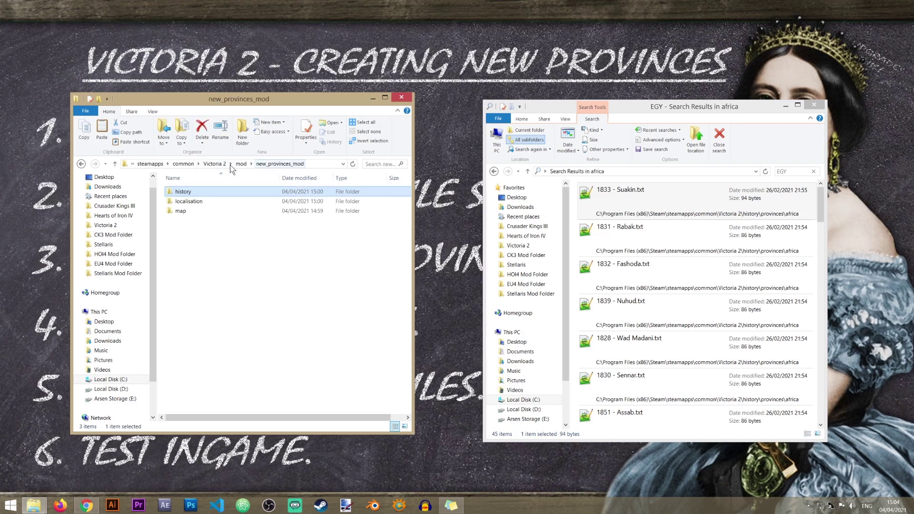
left_click(814, 172)
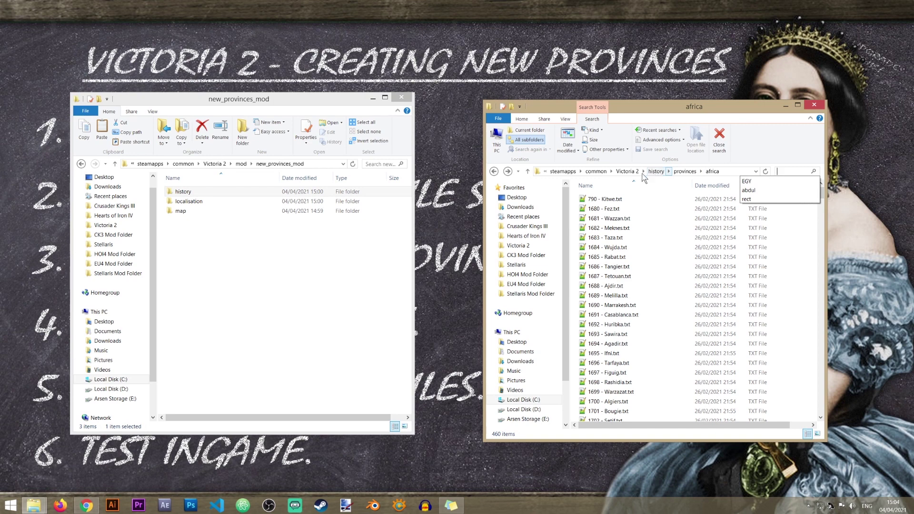
left_click(627, 171)
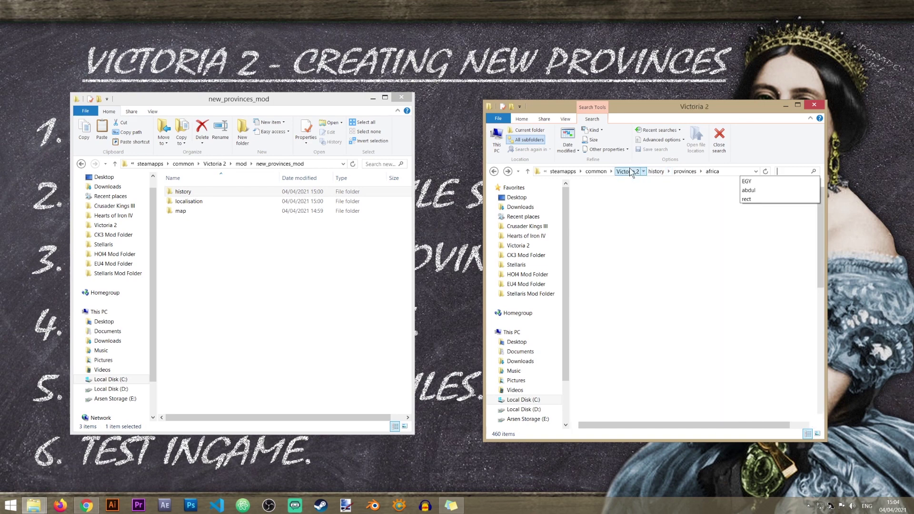
left_click(785, 105)
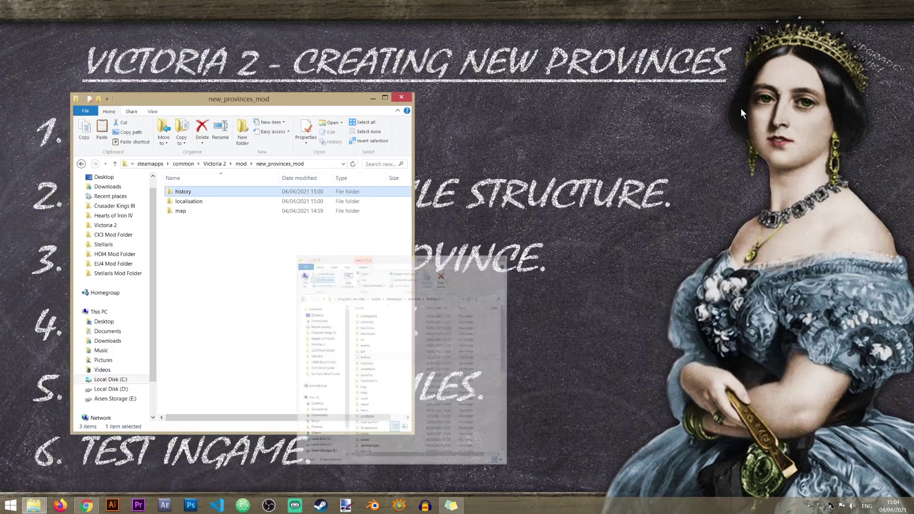
left_click(374, 98)
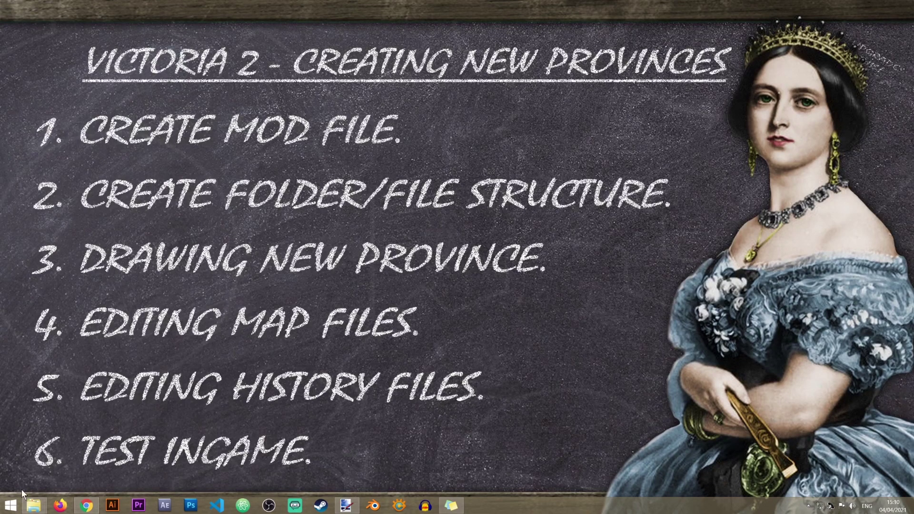
- Restore the minimised windows of the game's Victoria 2 folder and the new_provinces_mod folder
mouse_move(33, 505)
left_click(57, 454)
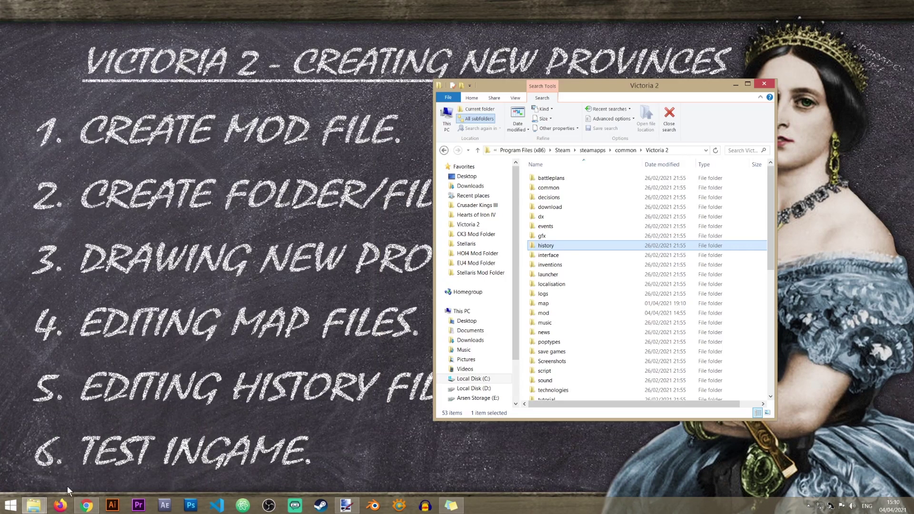
left_click(195, 446)
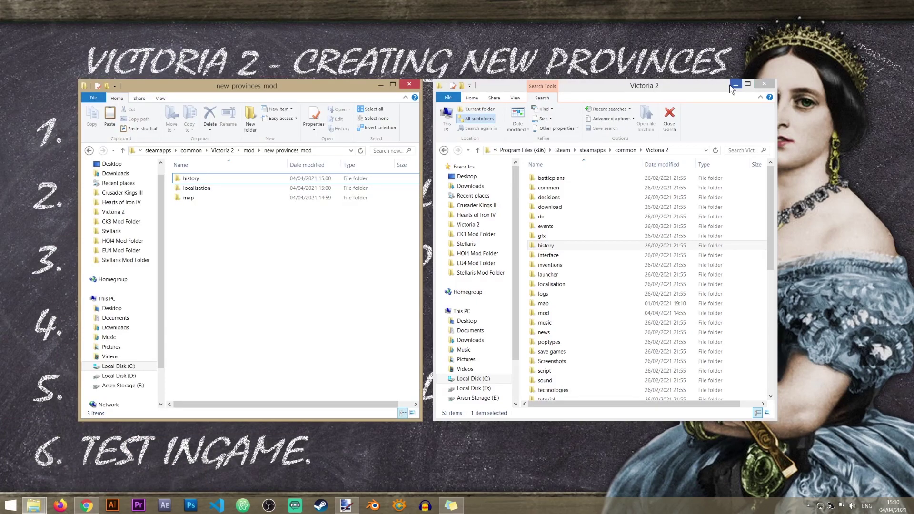
- Close the game's Victoria 2 folder window and open the mod's map folder
left_click(765, 84)
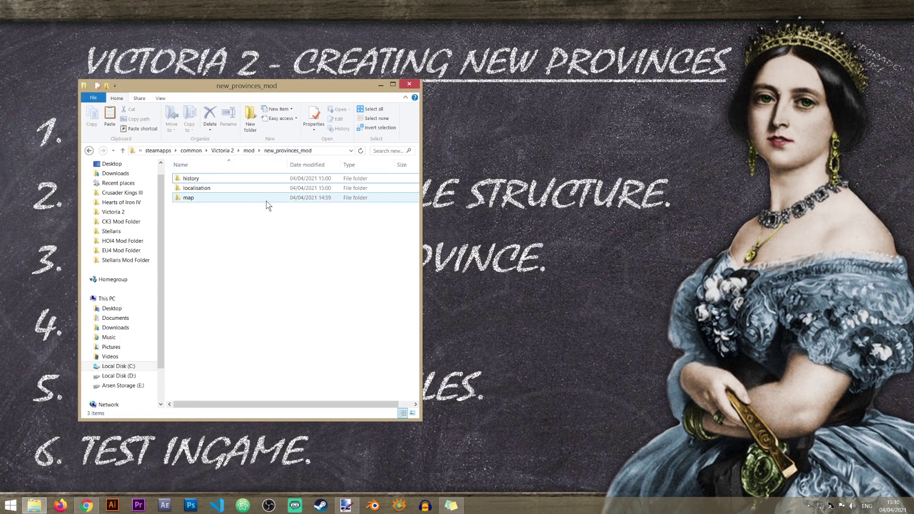
double_click(212, 200)
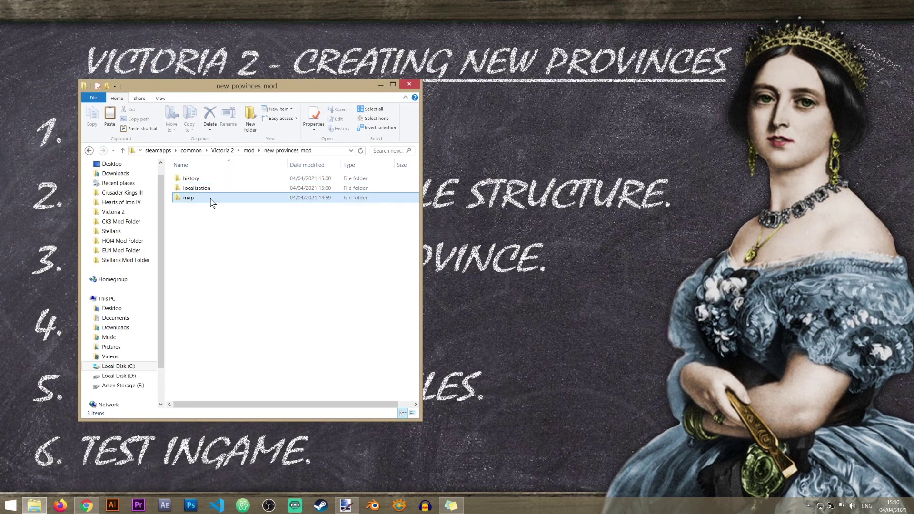
left_click(212, 218)
left_click(239, 268)
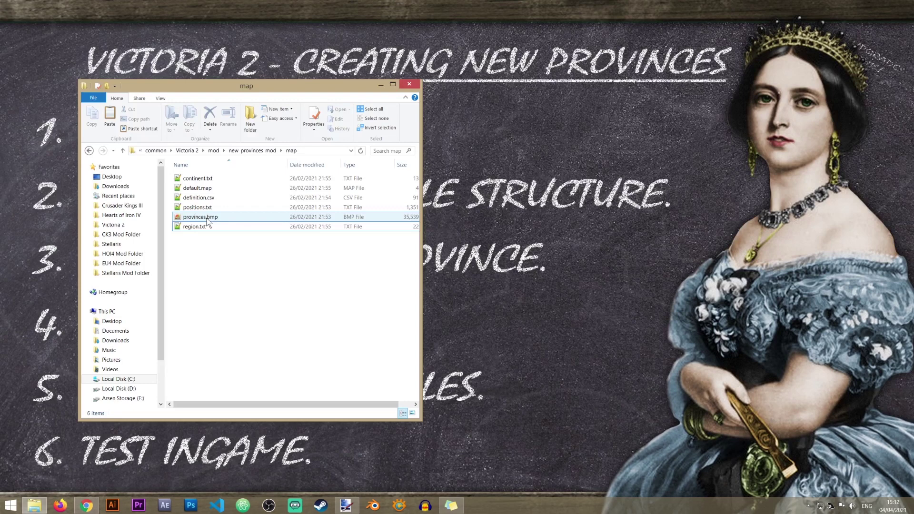
- Open the mod's provinces.bmp in paint.net as its own image and flip it vertically
left_click(215, 222)
mouse_move(215, 222)
left_mouse_down()
mouse_move(313, 398)
mouse_move(344, 466)
mouse_move(346, 508)
mouse_move(327, 64)
left_mouse_up()
left_click_drag(324, 24, 413, 220)
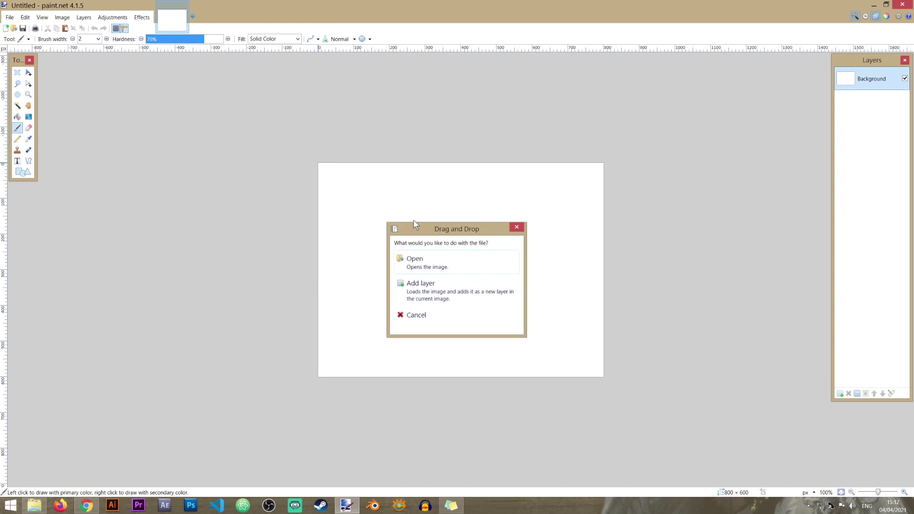
left_click(427, 268)
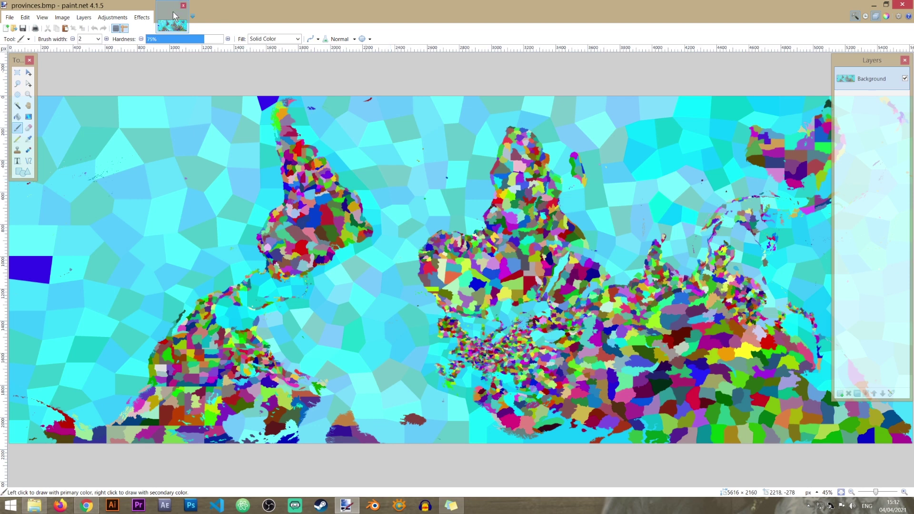
left_click(62, 19)
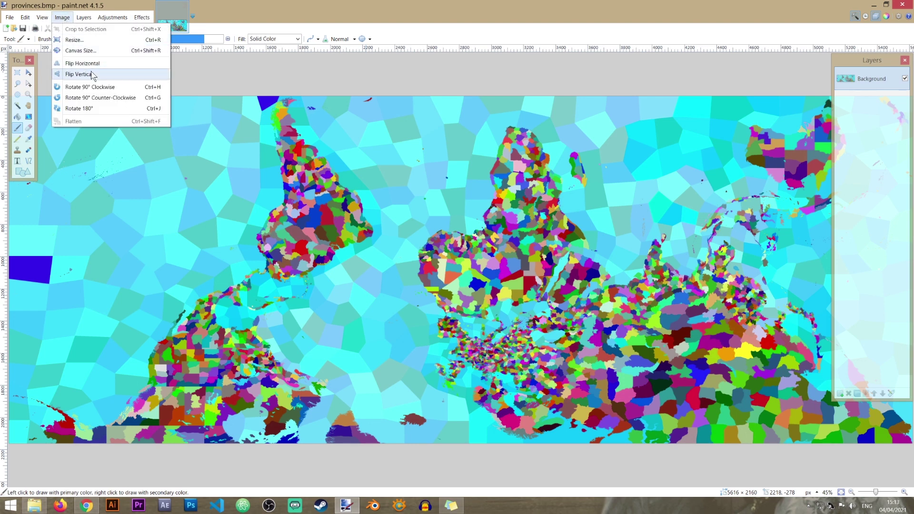
left_click(93, 76)
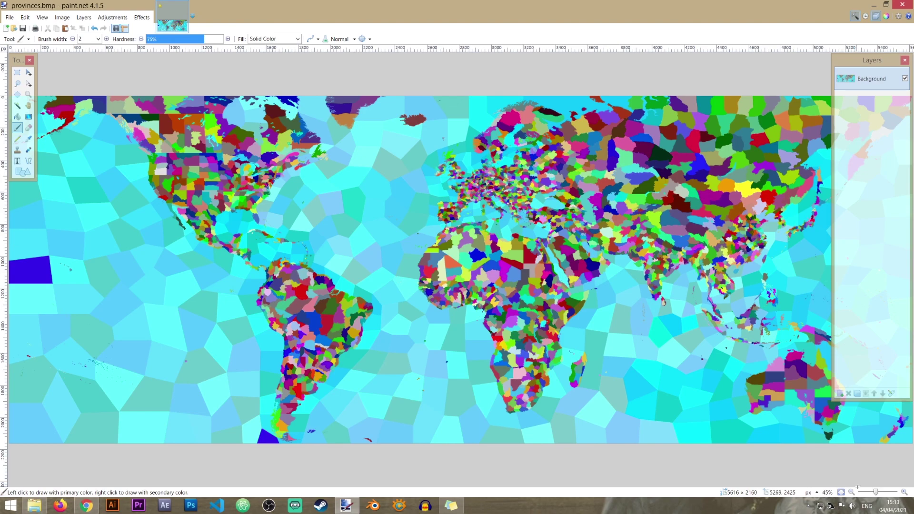
- Make a short black mark with the Pencil tool on the southwestern shore of the purple Sinai province
left_click_drag(877, 496, 883, 495)
left_click_drag(510, 483, 591, 483)
scroll(457, 266, "up", 5)
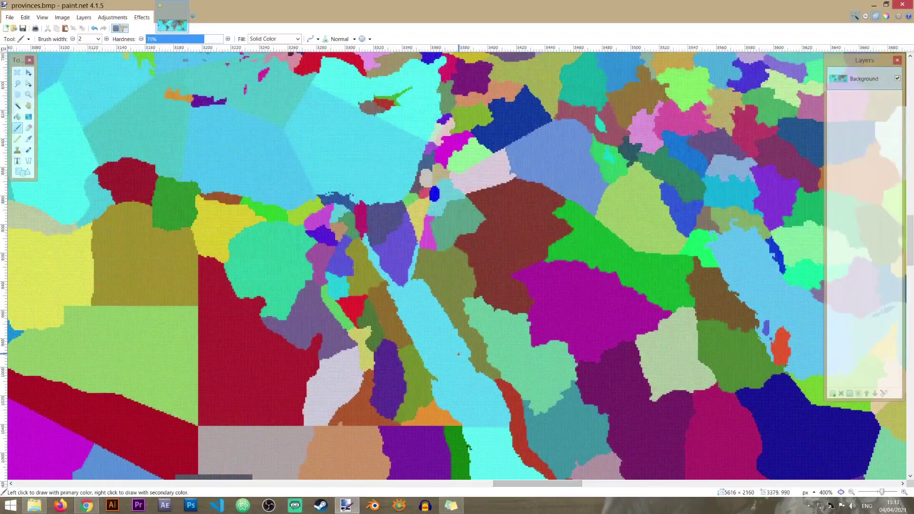
left_click_drag(881, 496, 889, 495)
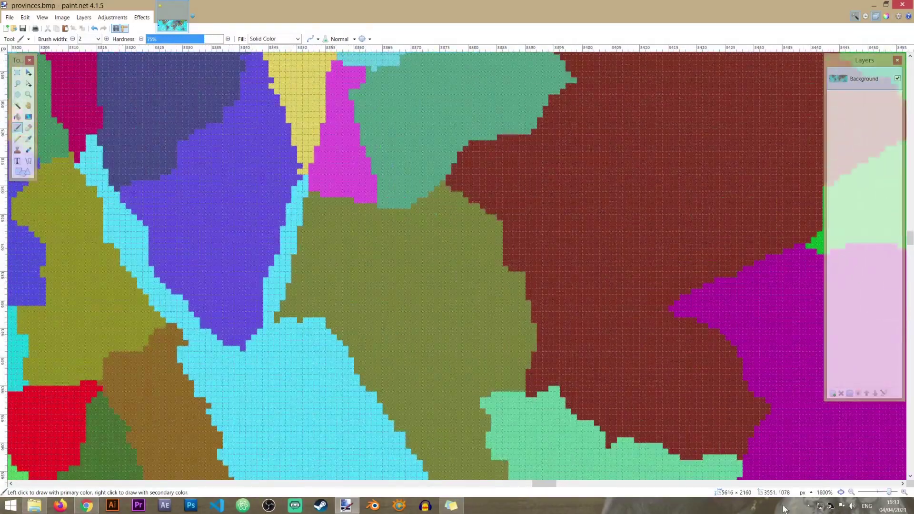
left_click_drag(545, 484, 537, 485)
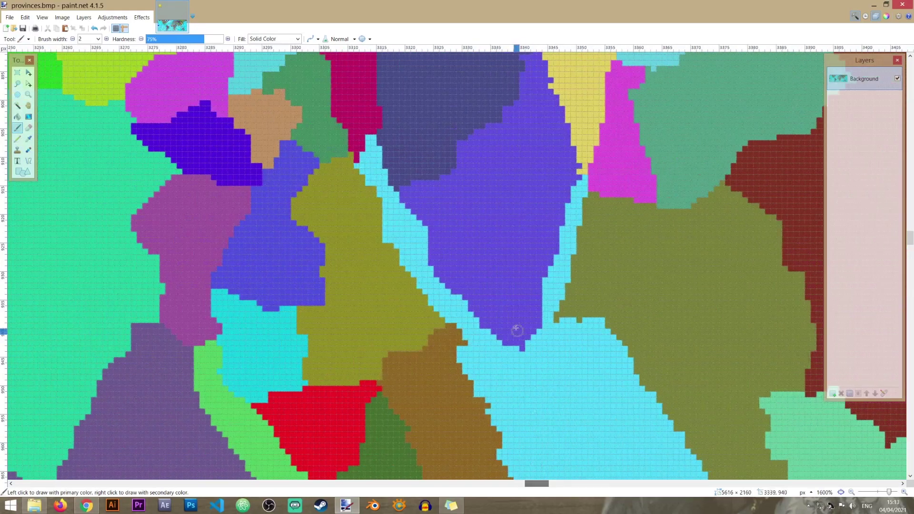
scroll(514, 317, "up", 2)
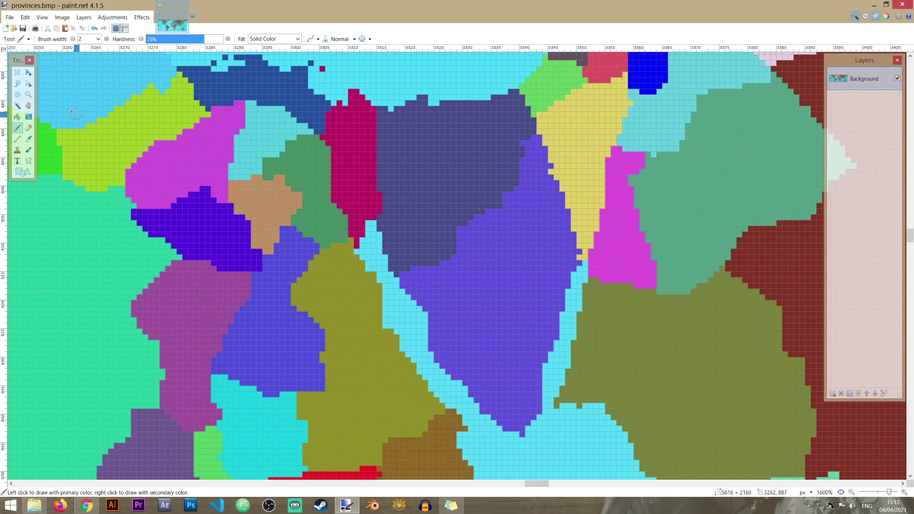
left_click(18, 139)
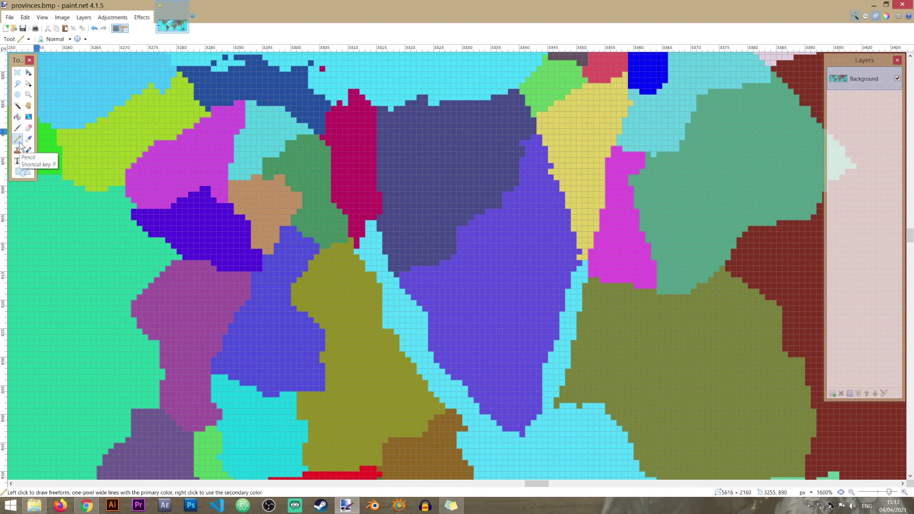
left_click(450, 371)
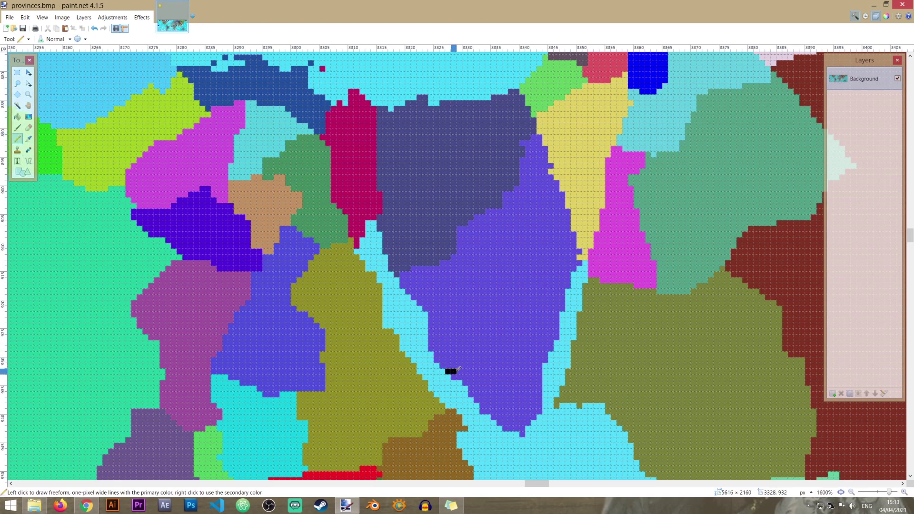
- Compare the Paintbrush with the Pencil, keep the Pencil, and set the primary colour to light yellow-green in the Colors window
left_click(17, 127)
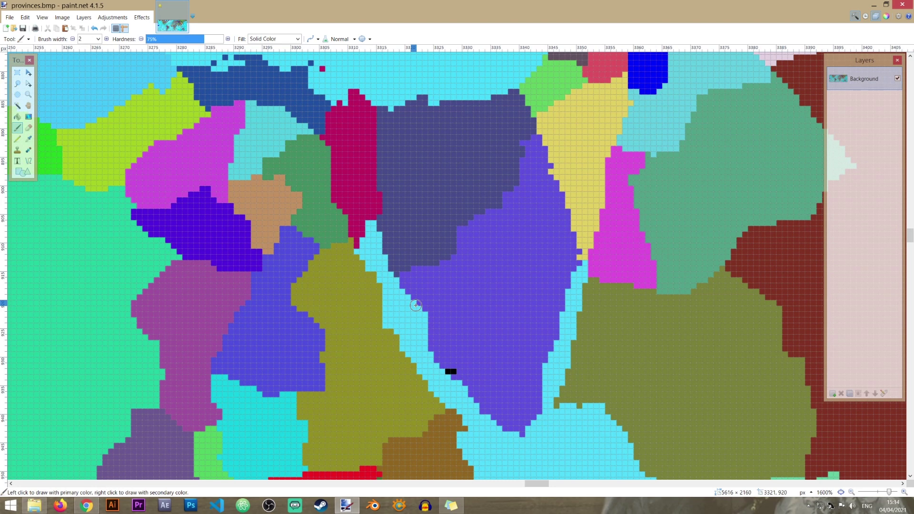
left_click(17, 139)
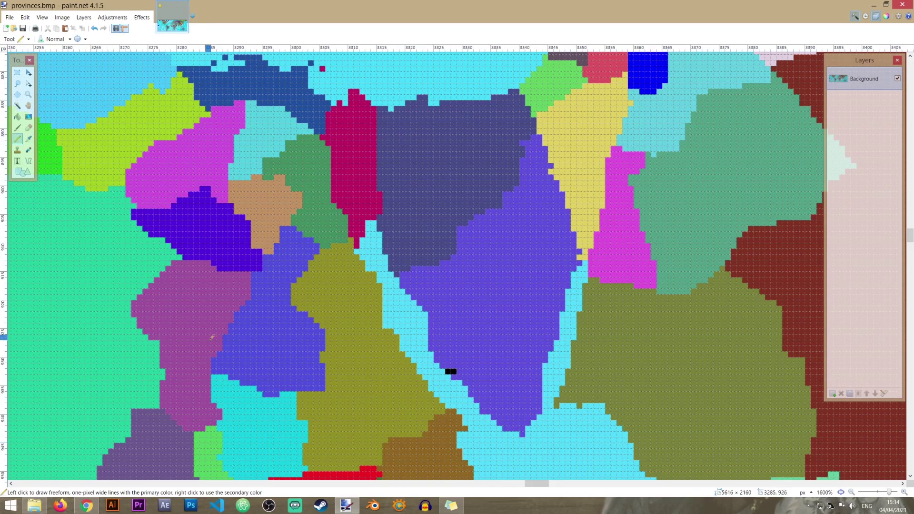
left_click(887, 17)
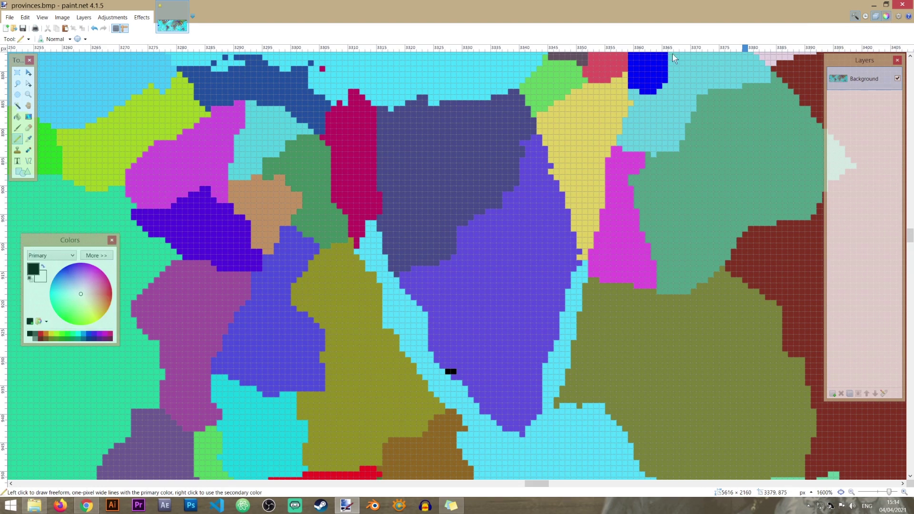
left_click_drag(85, 238, 78, 359)
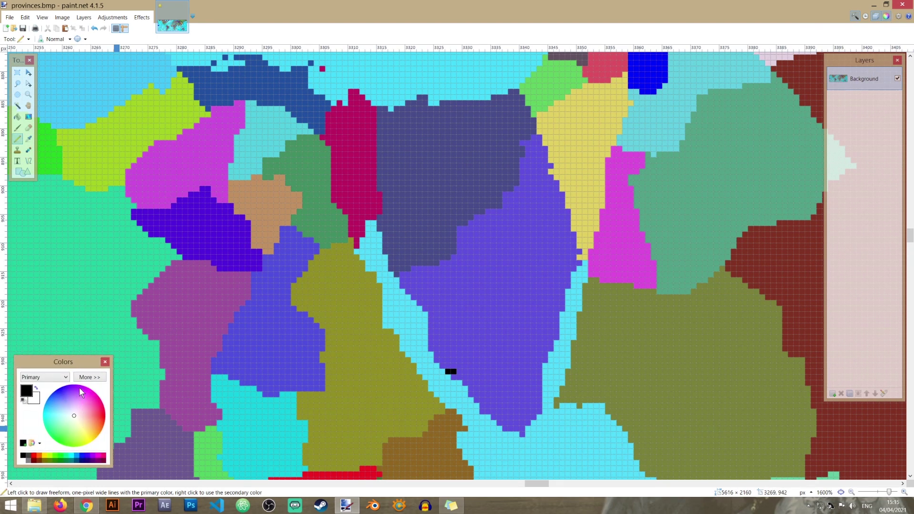
left_click(81, 441)
mouse_move(55, 418)
left_mouse_down()
mouse_move(87, 398)
mouse_move(73, 427)
mouse_move(101, 434)
mouse_move(76, 439)
mouse_move(88, 433)
mouse_move(71, 423)
mouse_move(83, 404)
mouse_move(74, 409)
mouse_move(79, 436)
left_mouse_up()
- Draw a new yellow-green province over the southern part of purple Sinai, outlining its border and shores and filling the interior
mouse_move(450, 371)
left_mouse_down()
mouse_move(529, 280)
mouse_move(582, 262)
left_mouse_up()
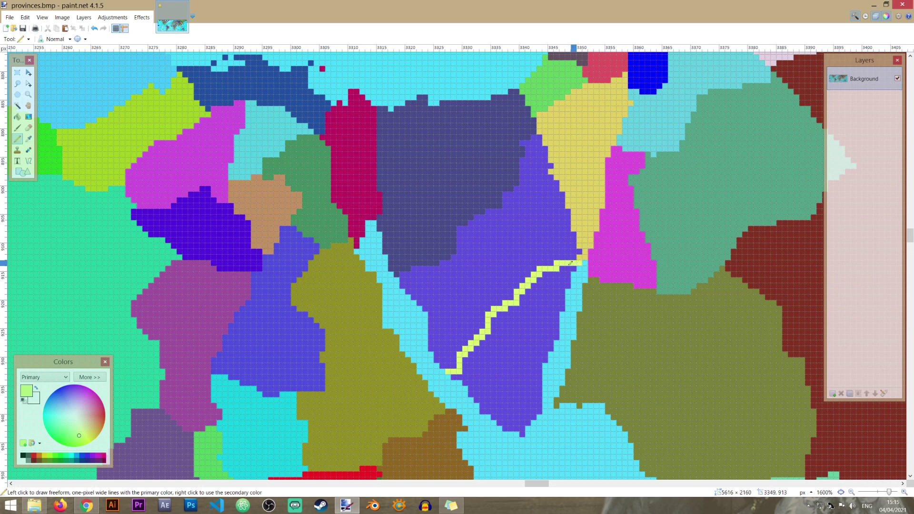
mouse_move(492, 312)
left_mouse_down()
mouse_move(438, 341)
mouse_move(487, 409)
mouse_move(522, 432)
mouse_move(539, 407)
mouse_move(537, 374)
mouse_move(539, 396)
left_mouse_up()
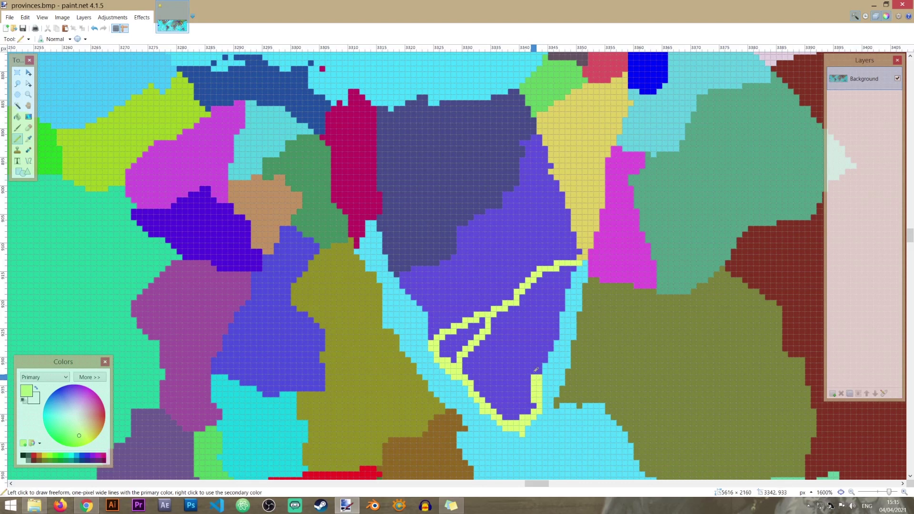
mouse_move(537, 374)
left_mouse_down()
mouse_move(557, 334)
mouse_move(573, 266)
left_mouse_up()
mouse_move(495, 322)
left_mouse_down()
mouse_move(548, 286)
mouse_move(538, 333)
mouse_move(471, 357)
mouse_move(528, 392)
mouse_move(500, 381)
mouse_move(486, 400)
mouse_move(521, 395)
left_mouse_up()
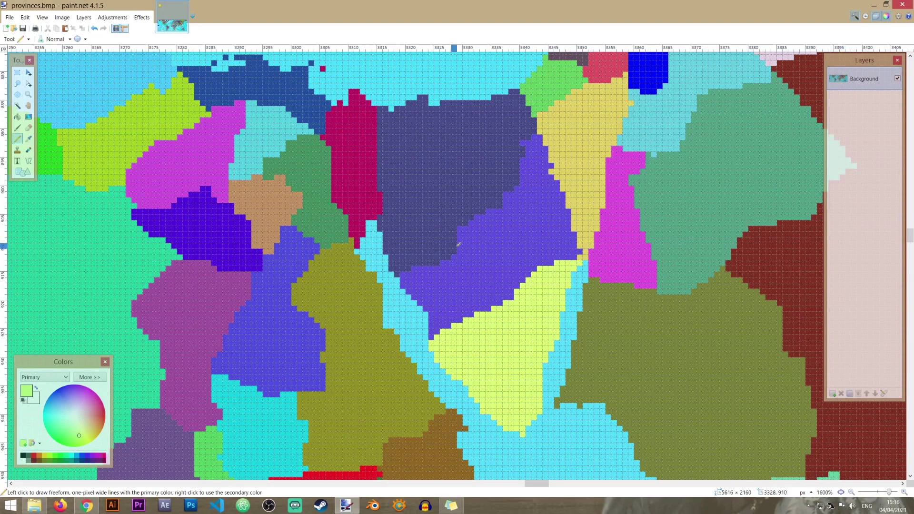
- Flip the province map vertically back to its original orientation and save provinces.bmp with the Auto-detect bit depth
left_click_drag(890, 495, 877, 494)
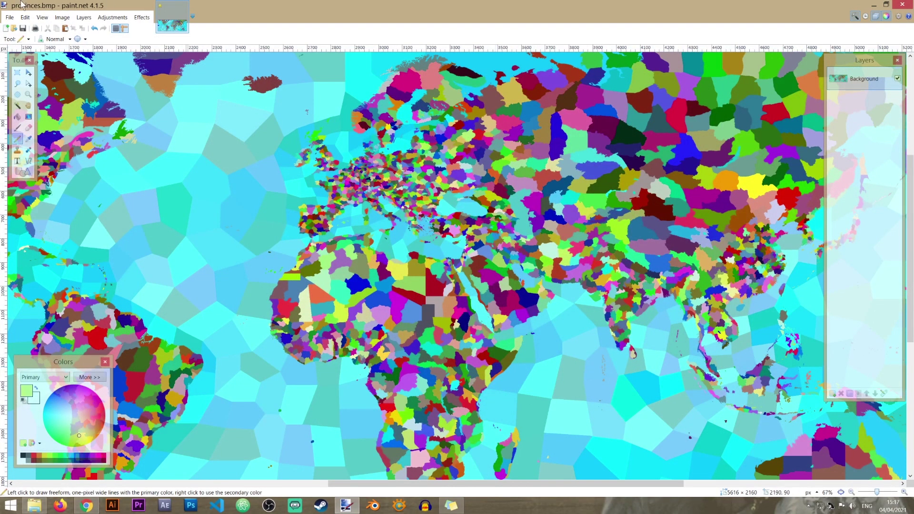
left_click(58, 18)
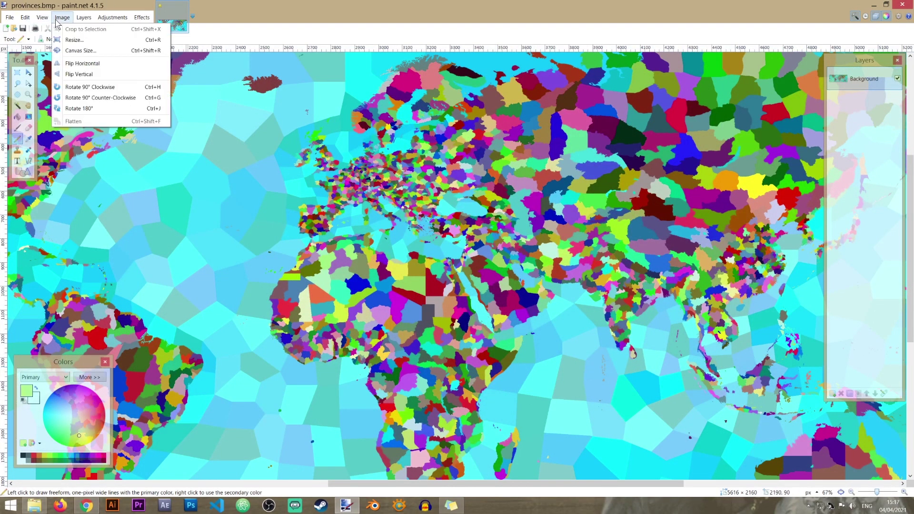
left_click(81, 70)
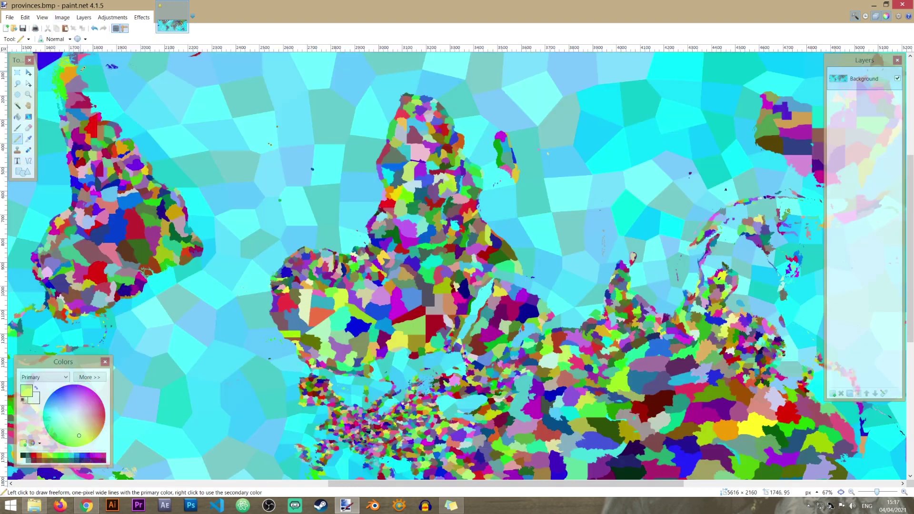
left_click(15, 19)
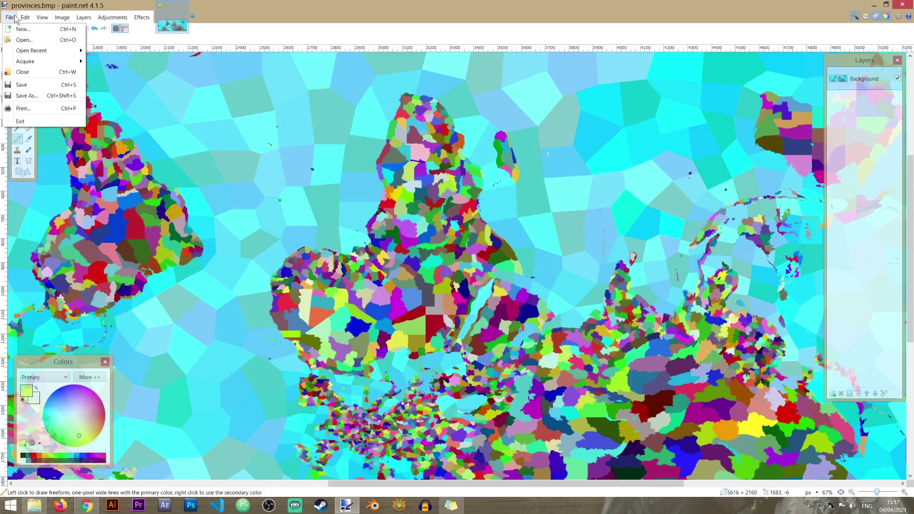
left_click(21, 85)
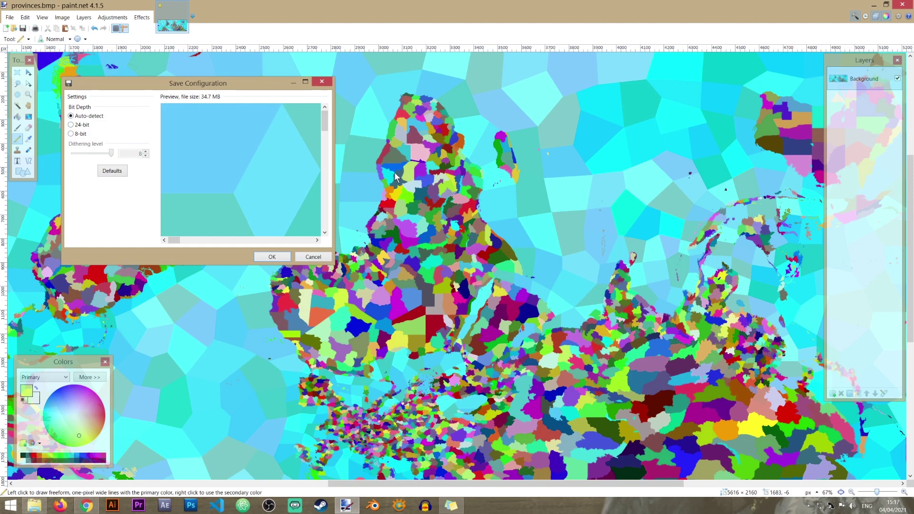
left_click(272, 258)
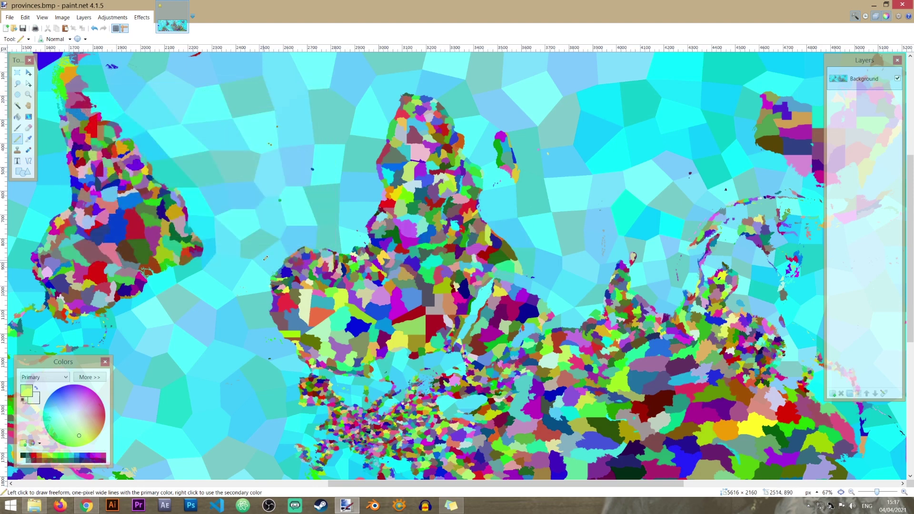
- Minimise paint.net and return to the mod's map folder in File Explorer
left_click(874, 5)
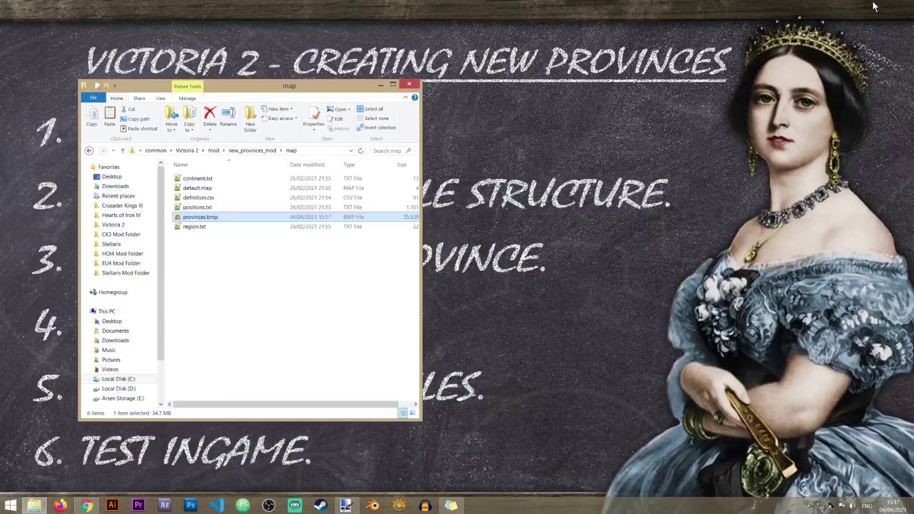
left_click(326, 273)
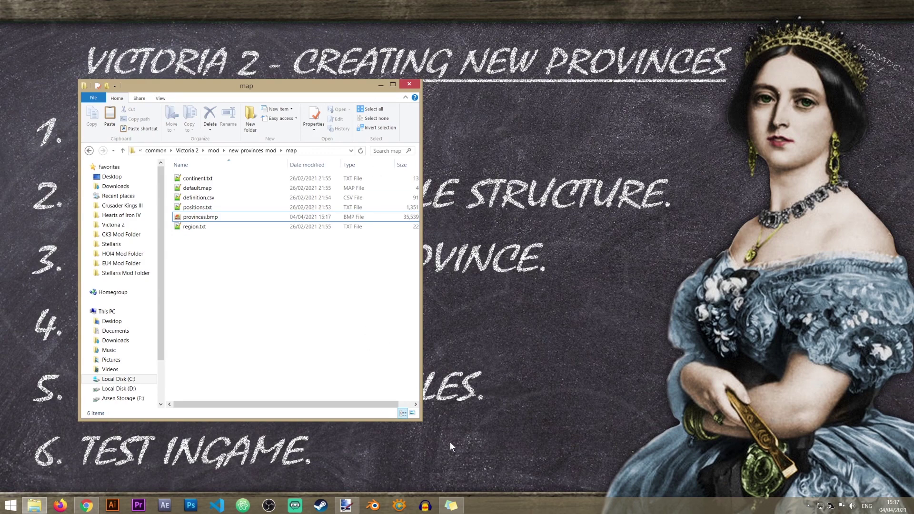
left_click(381, 86)
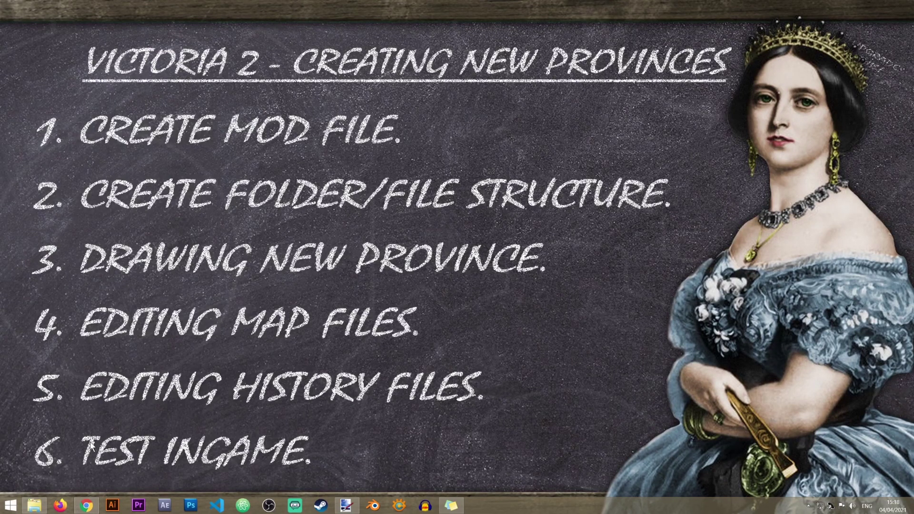
left_click(34, 505)
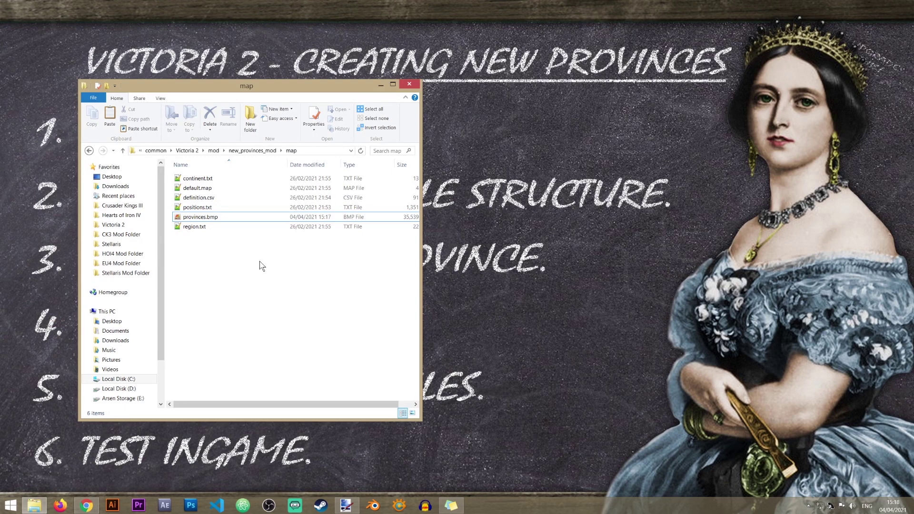
- Check in default.map's properties which program opens it, browse the alternative programs, and cancel without changing the association
left_click(211, 196)
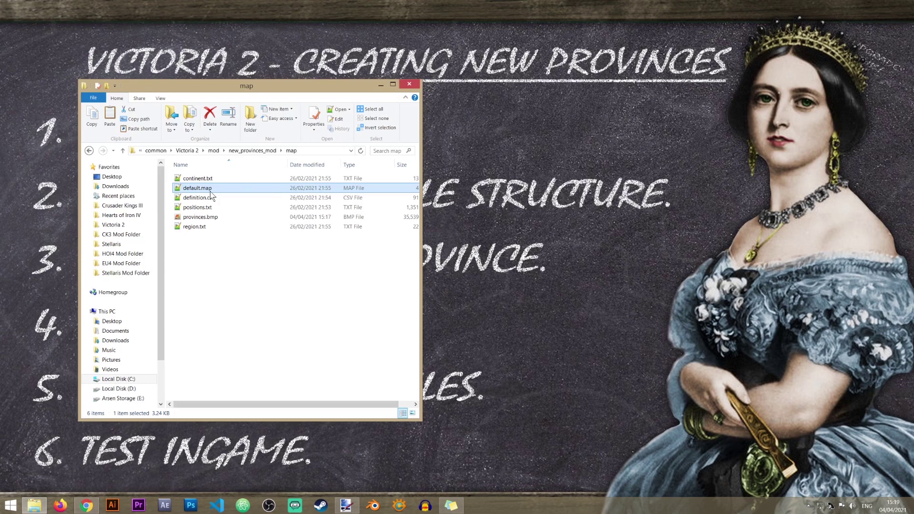
left_click(335, 299)
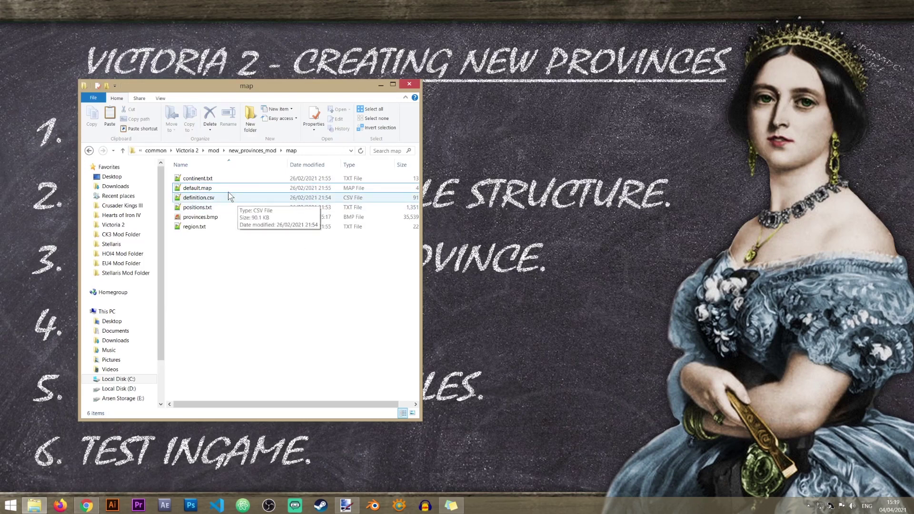
right_click(215, 187)
right_click(215, 189)
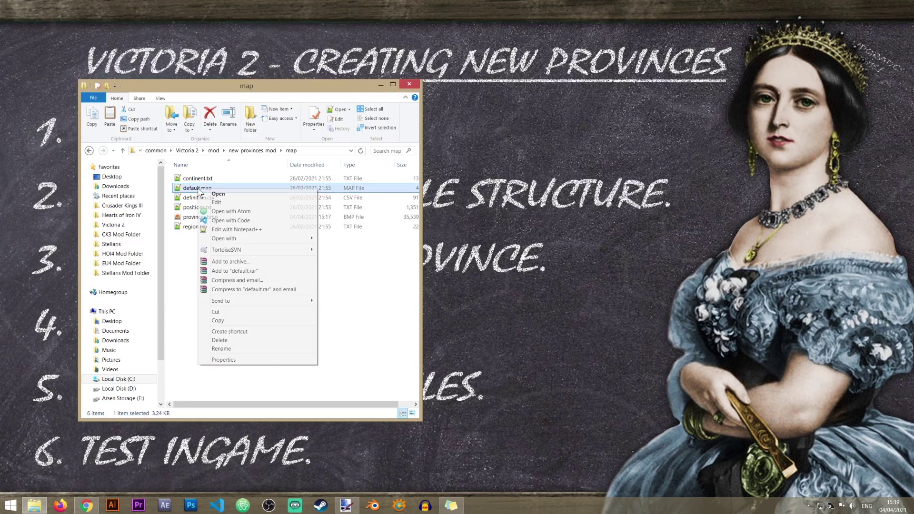
left_click(264, 359)
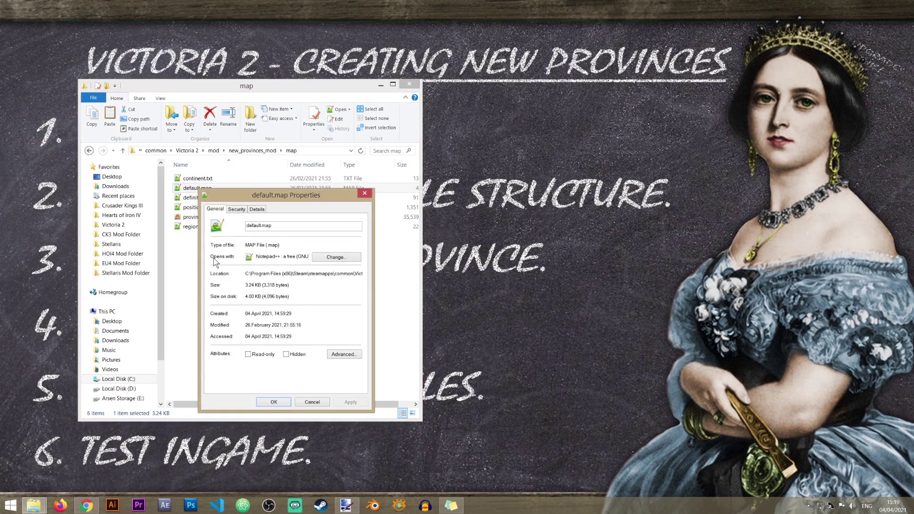
left_click(334, 262)
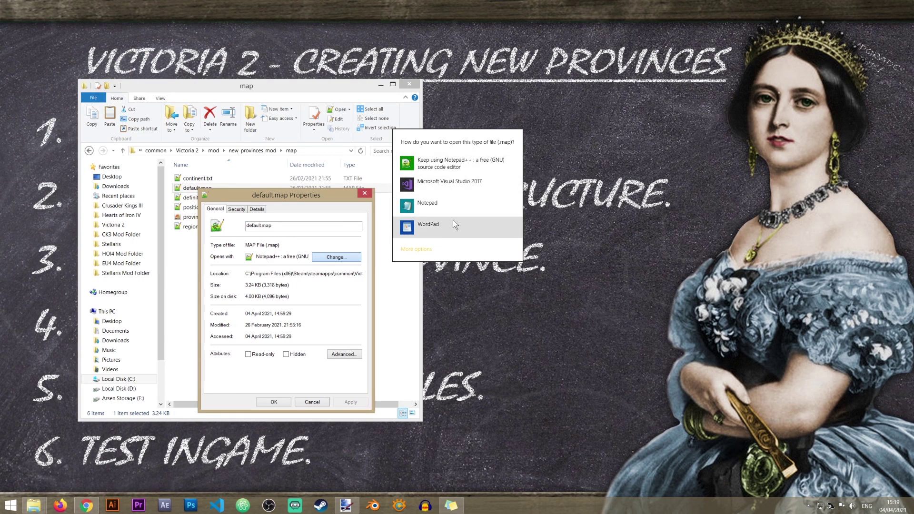
left_click(416, 250)
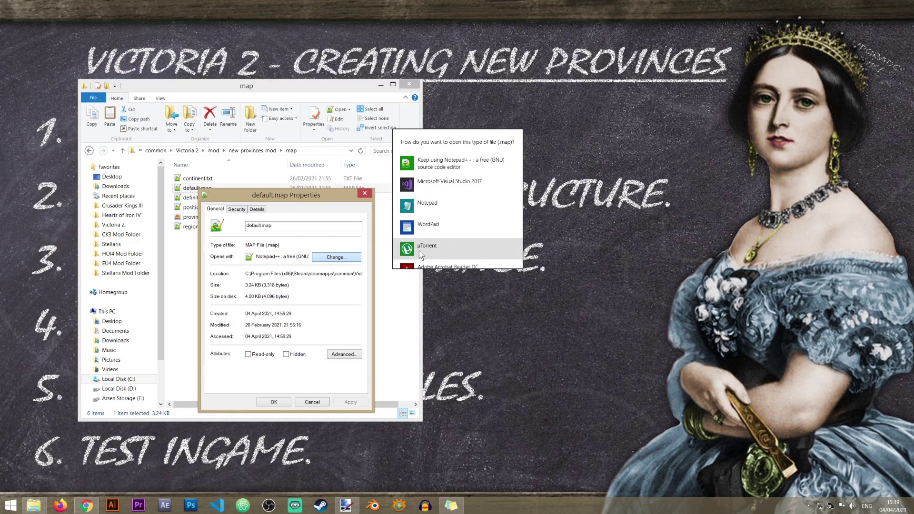
scroll(429, 200, "down", 6)
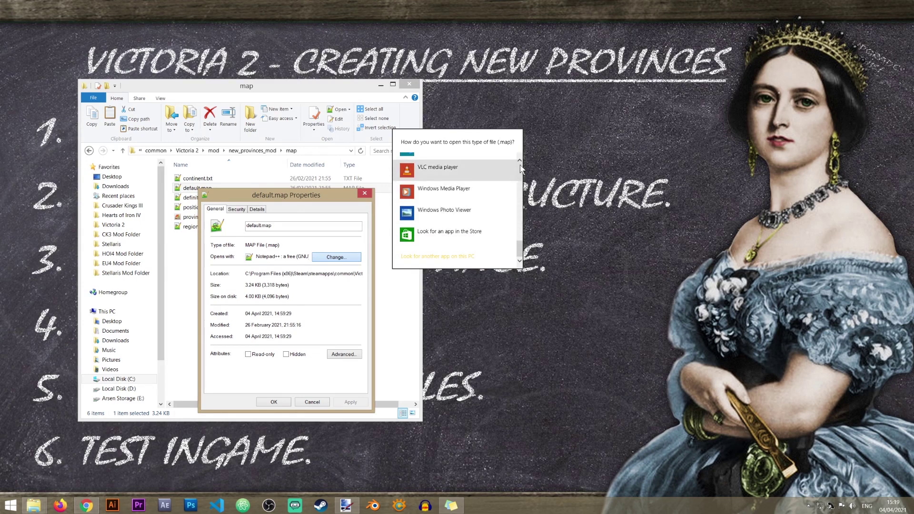
left_click(560, 164)
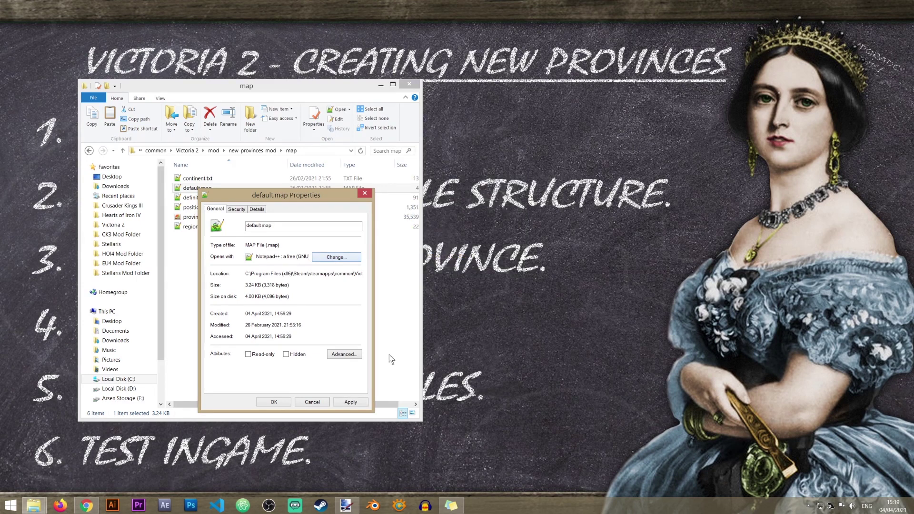
left_click(320, 404)
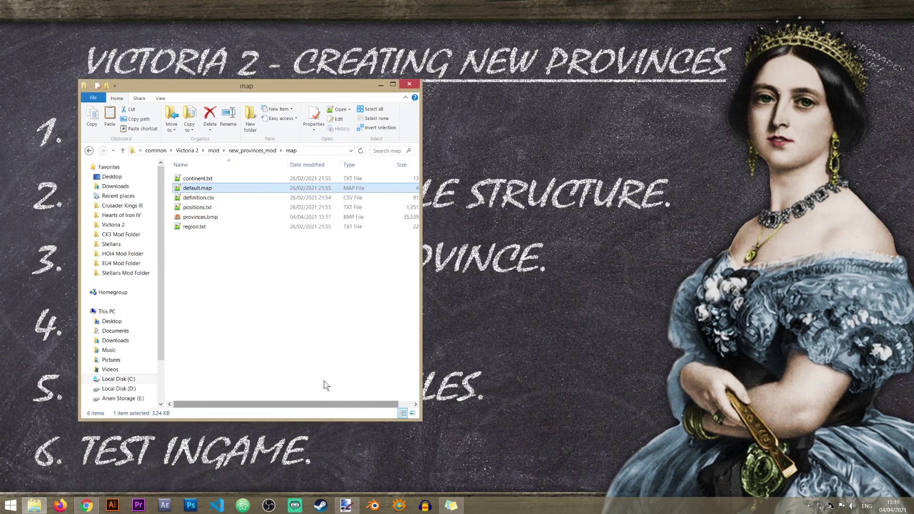
- Open default.map from the mod's map folder and set max_provinces to 3250
double_click(226, 189)
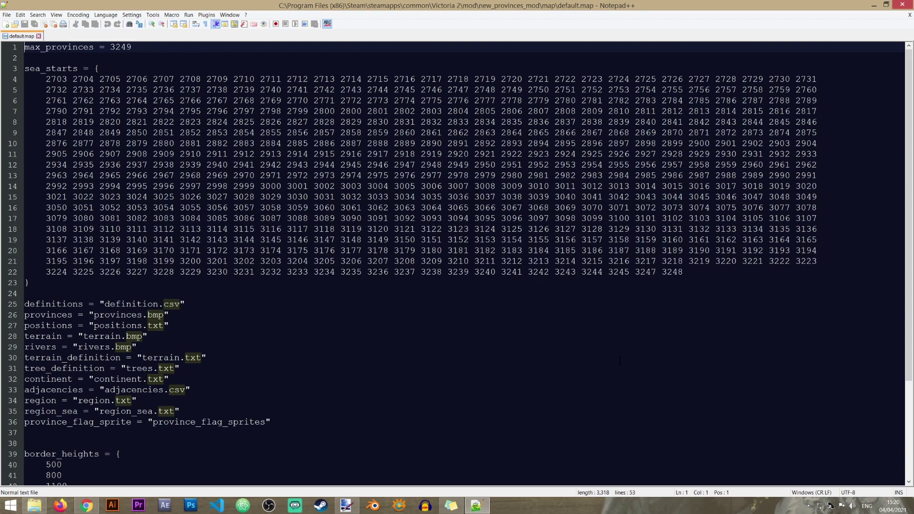
left_click(610, 401)
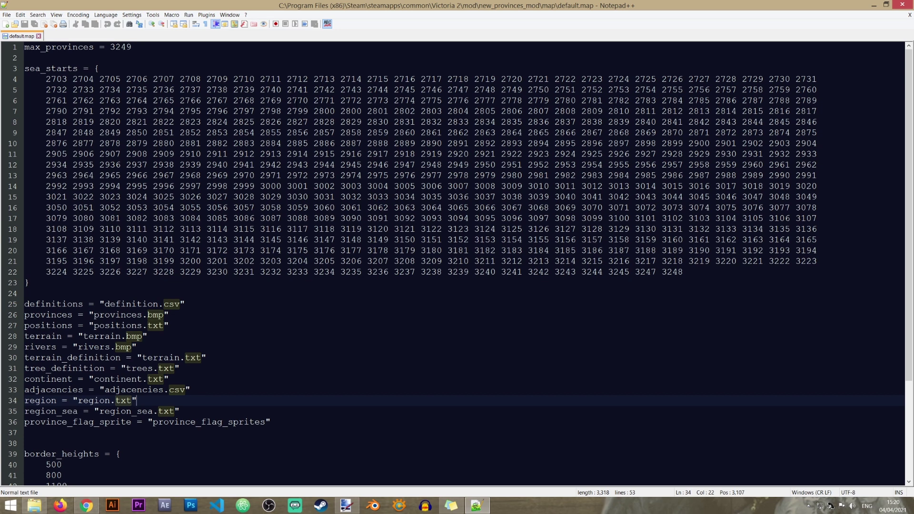
double_click(139, 47)
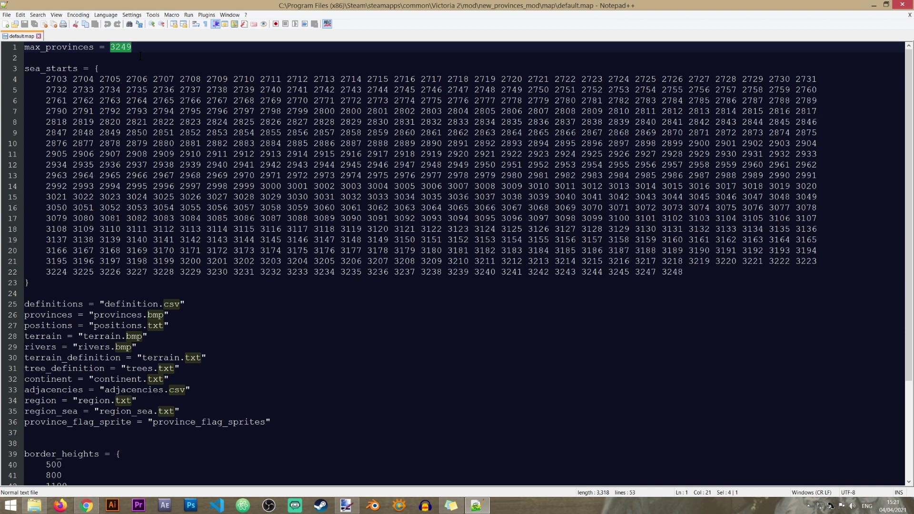
type("3250")
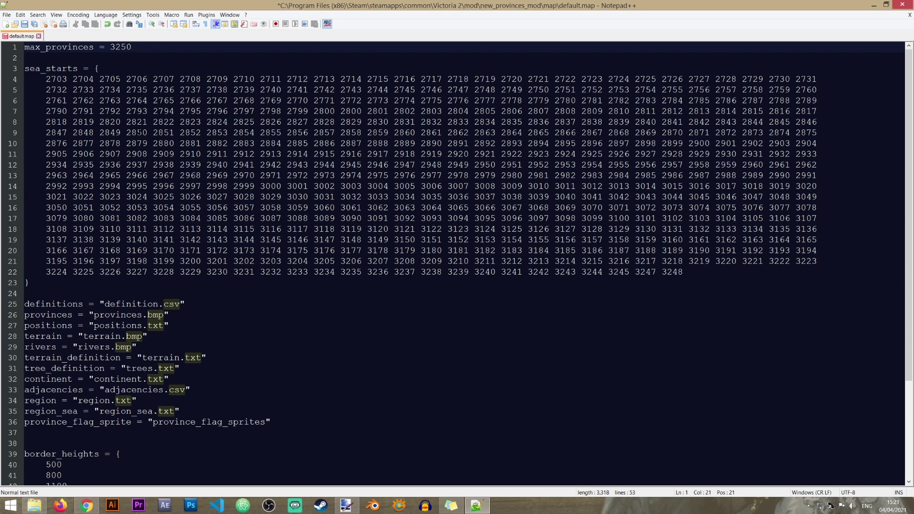
- Examine the sea_starts province list and the definitions line in default.map, and glance at the province map in paint.net
left_click(119, 69)
left_click_drag(28, 80, 702, 273)
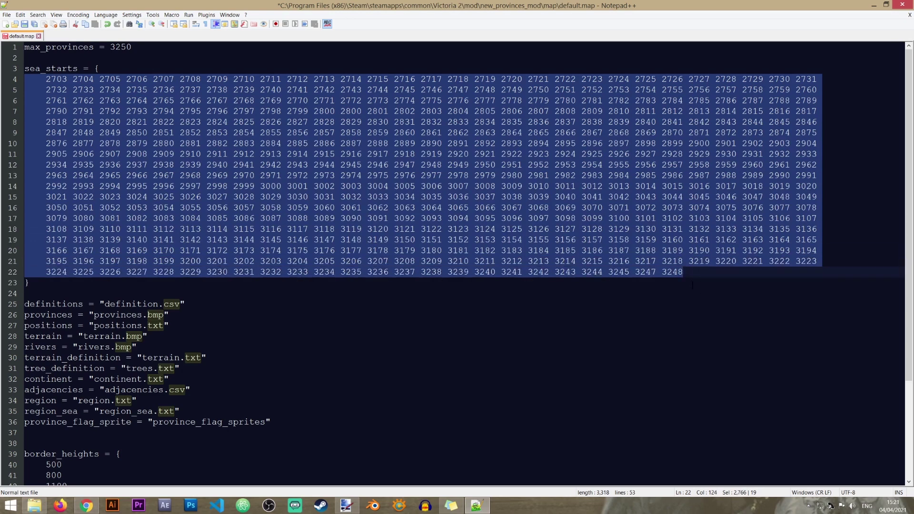
left_click(692, 284)
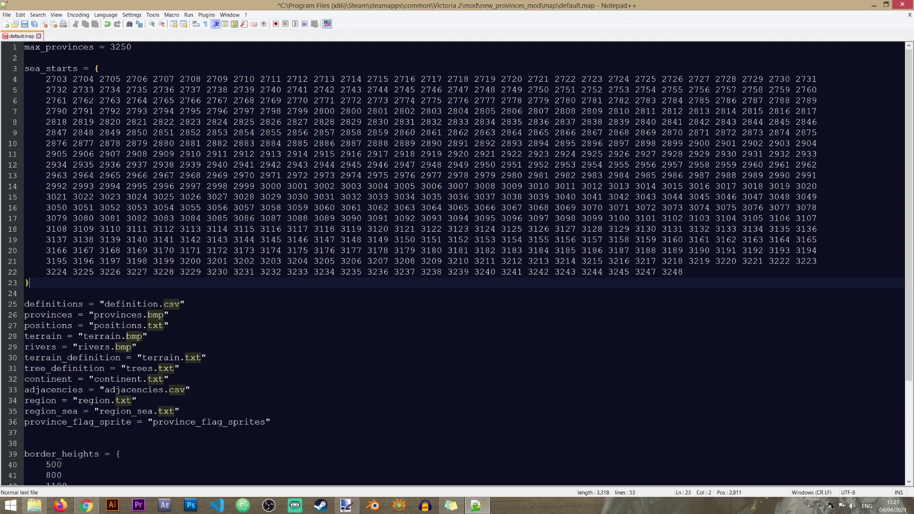
double_click(667, 272)
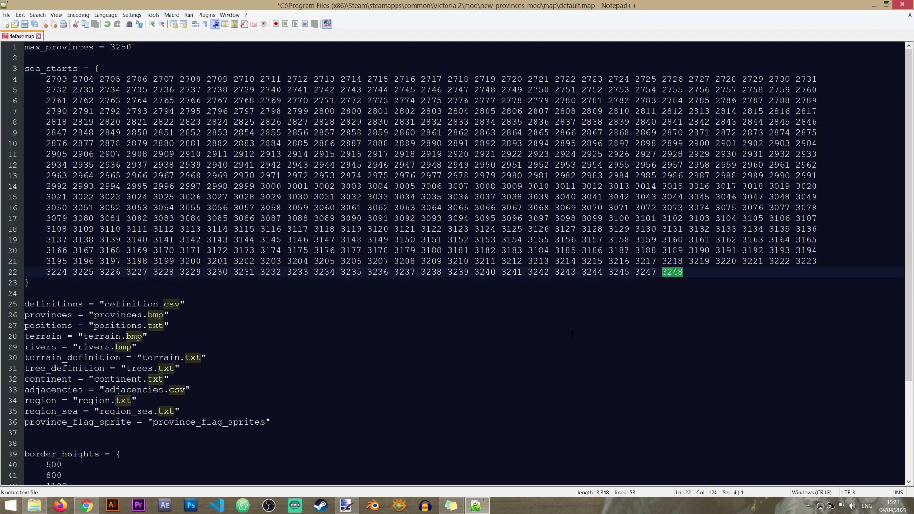
left_click(111, 282)
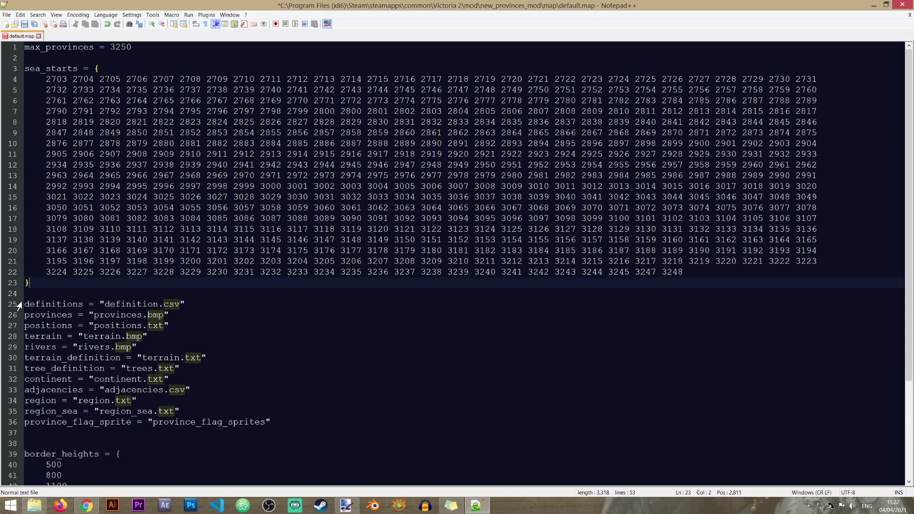
left_click_drag(24, 304, 214, 305)
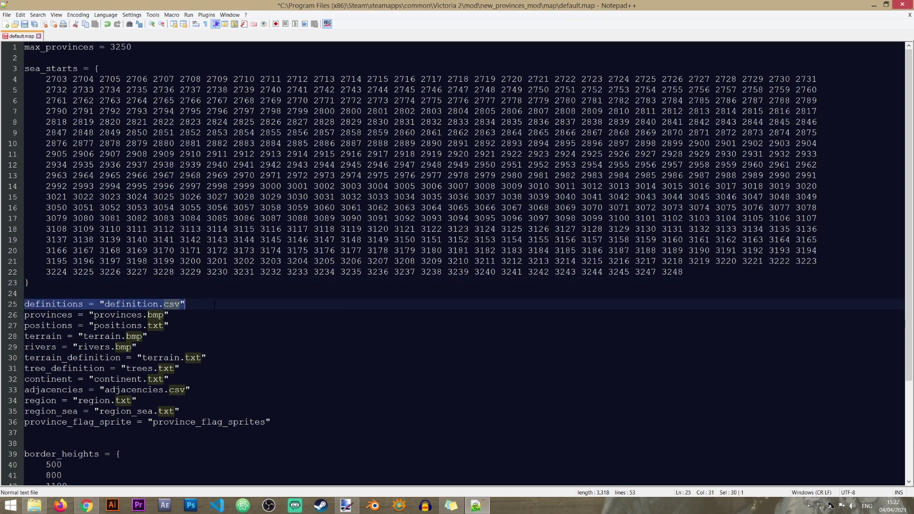
left_click(220, 306)
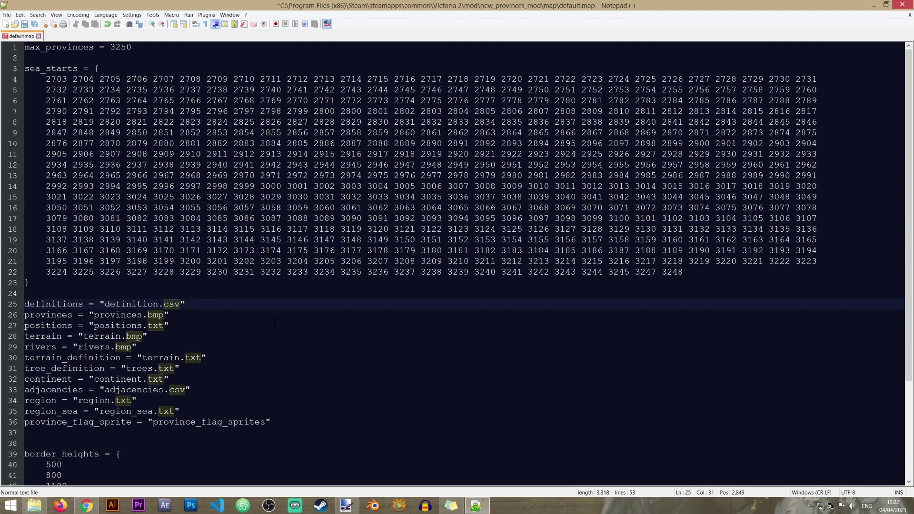
left_click(353, 510)
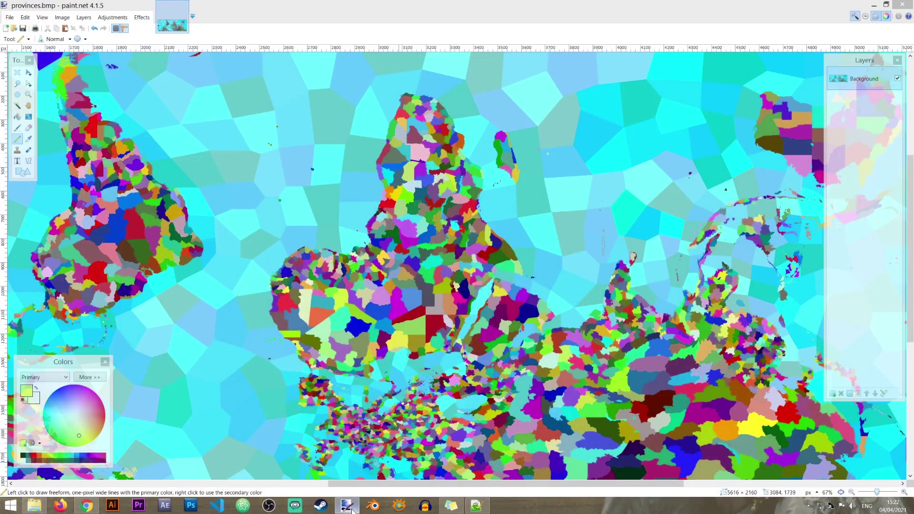
left_click(352, 510)
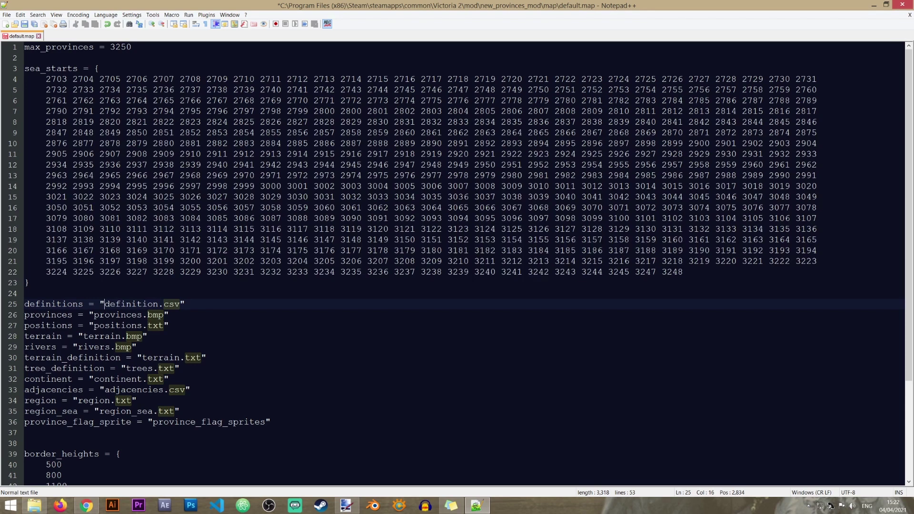
- Prefix definition.csv on the definitions line of default.map with the path ../mod/new_provinces_mod/map/
key("End")
key("Left")
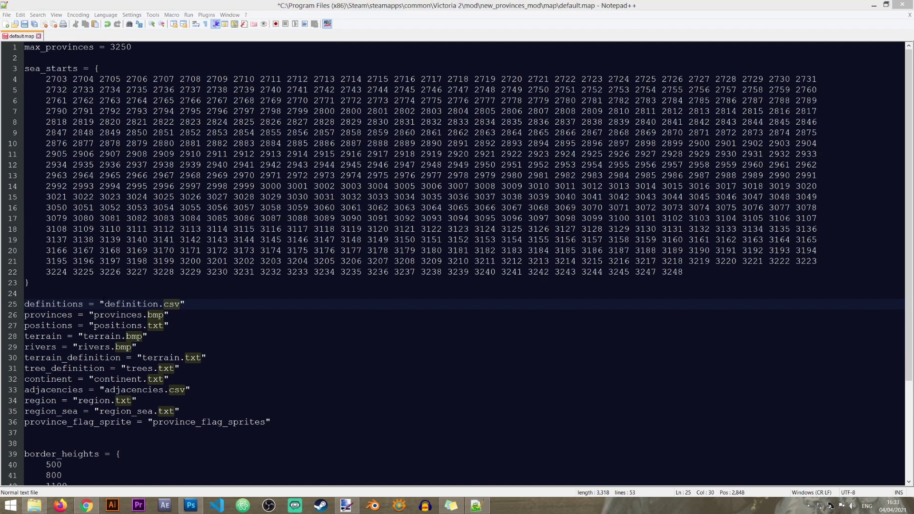
left_click(104, 304)
type("..")
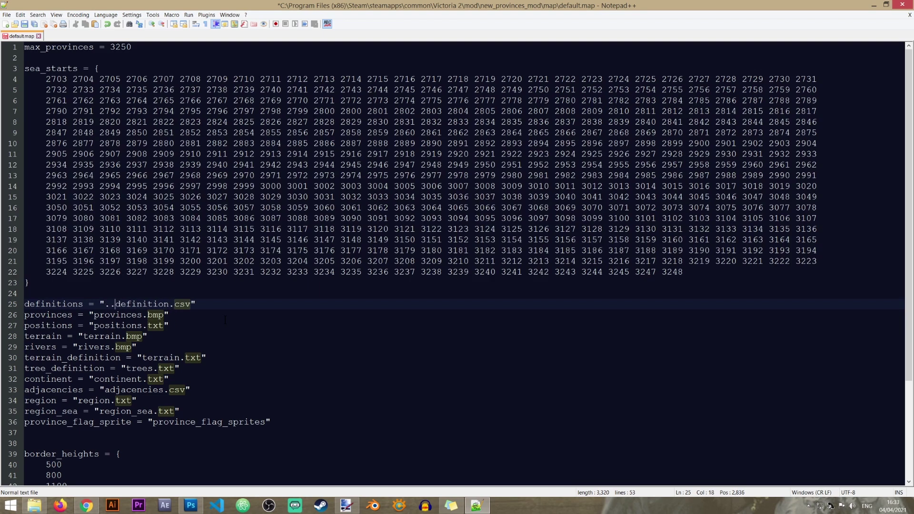
type("/mod/")
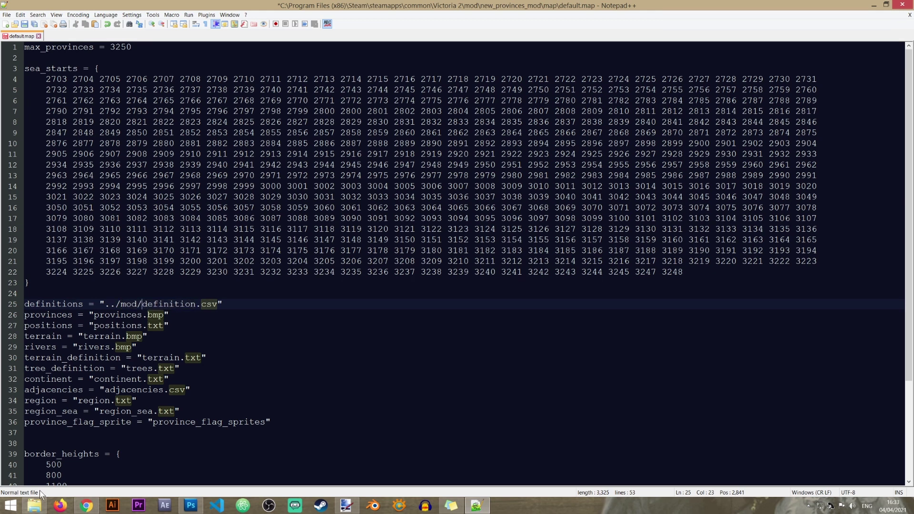
type("new_ori")
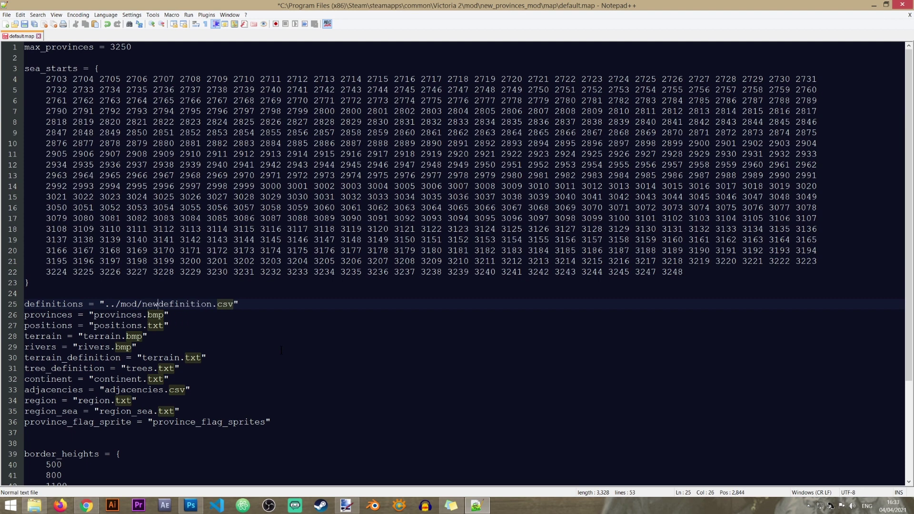
key("BackSpace")
key("BackSpace")
key("BackSpace")
type("provinces_mod")
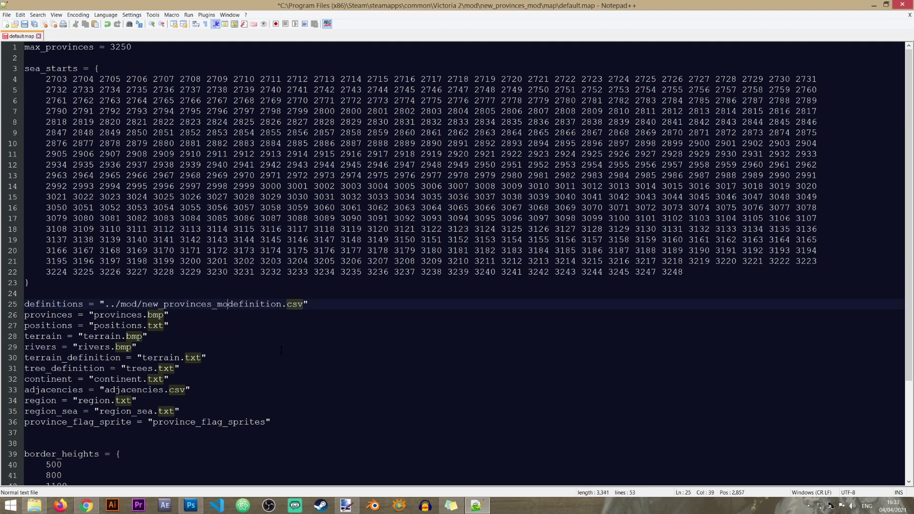
type("/map/")
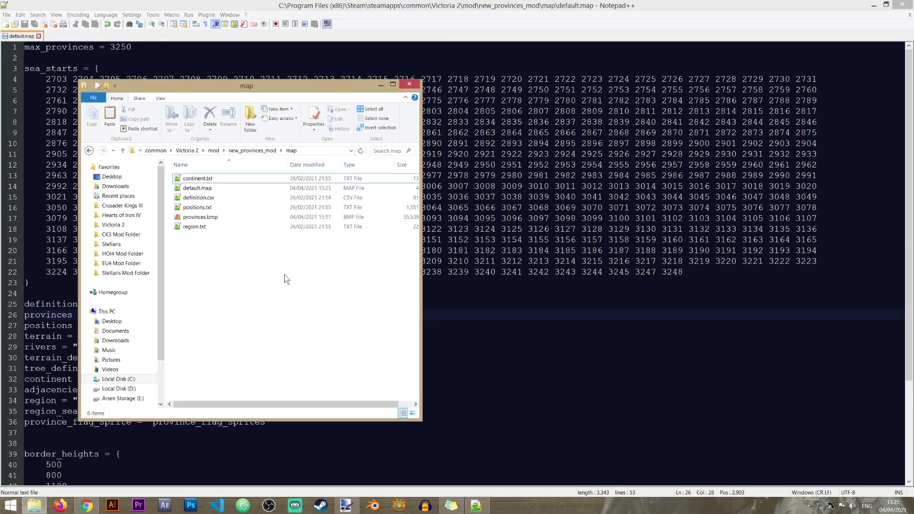
- Open continent.txt, add province 3249 after 1755 in the africa provinces list, and save the file
double_click(220, 178)
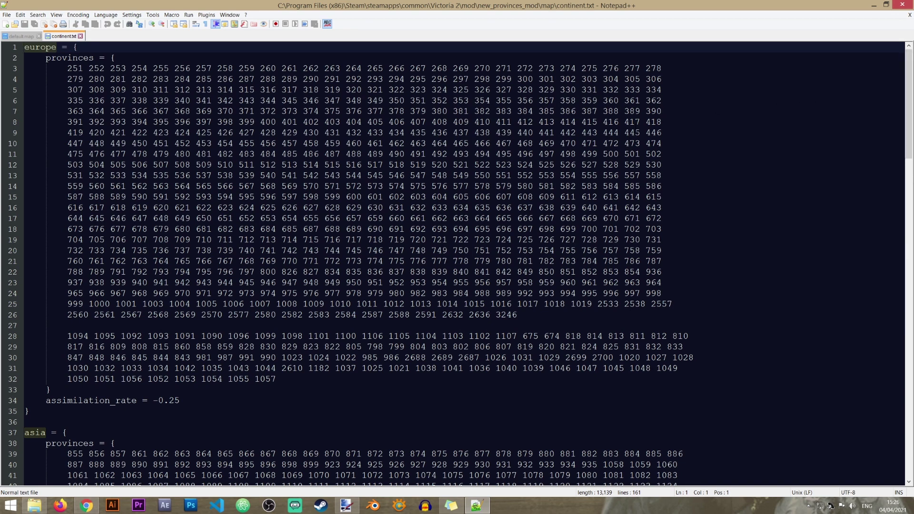
left_click_drag(907, 60, 897, 262)
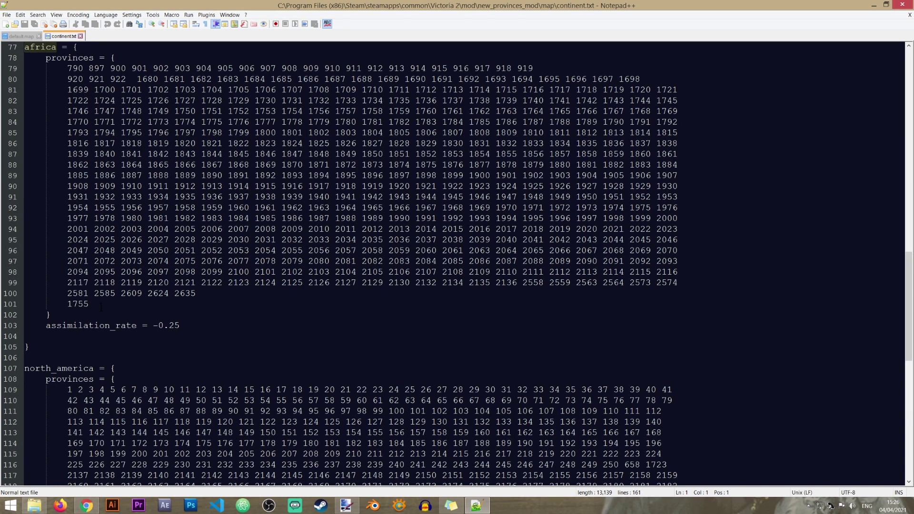
left_click(208, 295)
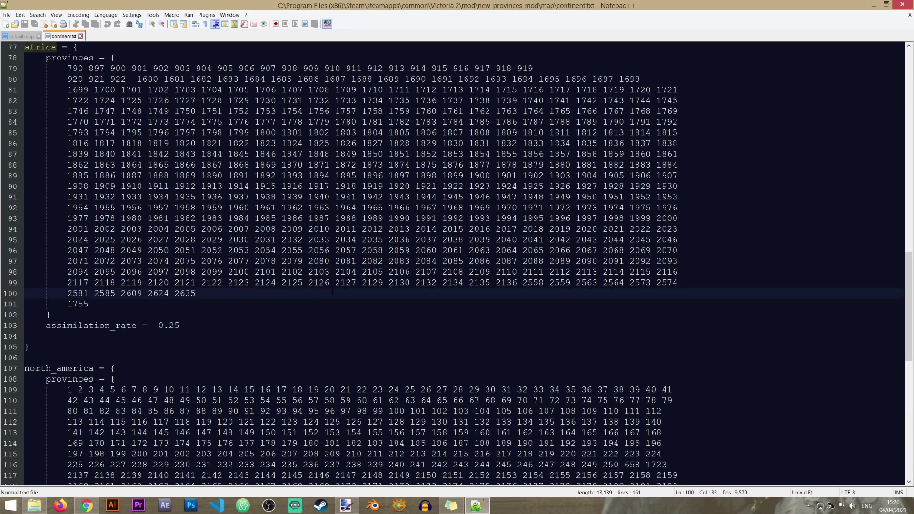
key("BackSpace")
left_click(111, 307)
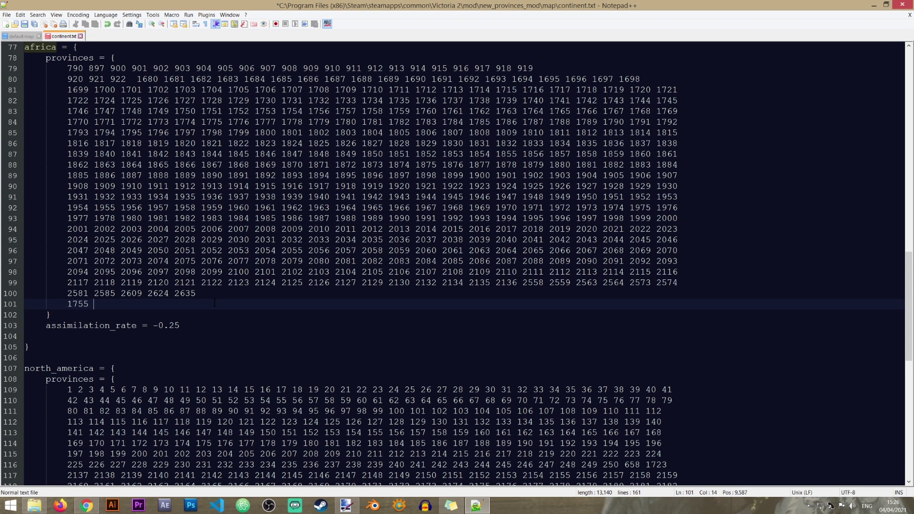
type("3249")
left_click(77, 46)
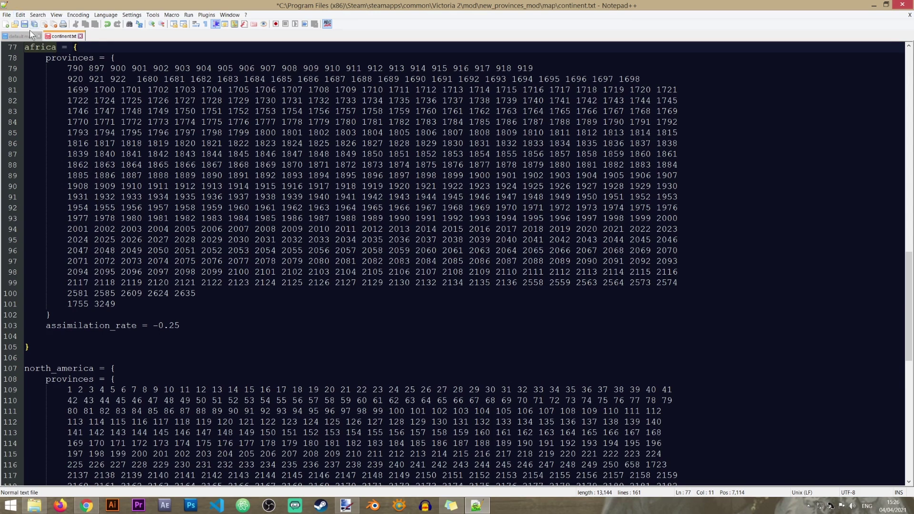
key("ctrl+s")
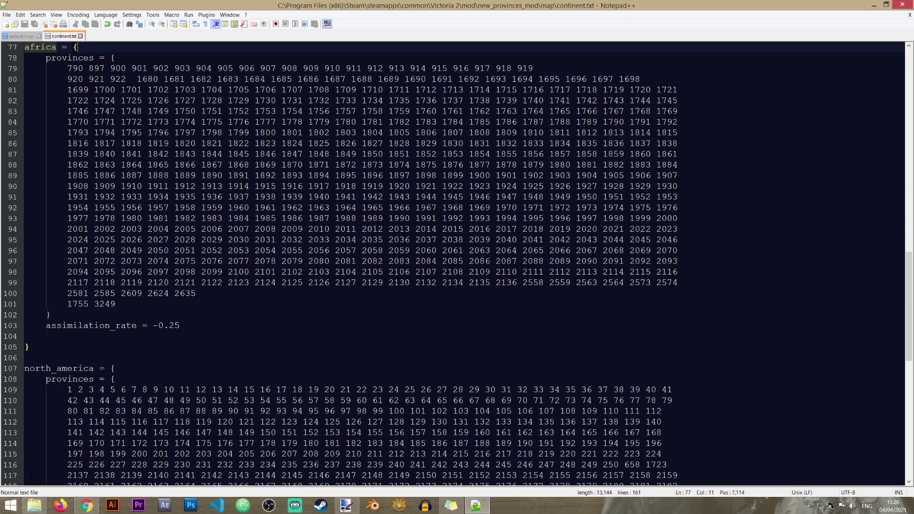
- Open definition.csv from the mod's map folder and examine its header columns and the Sitka entry
left_click(34, 506)
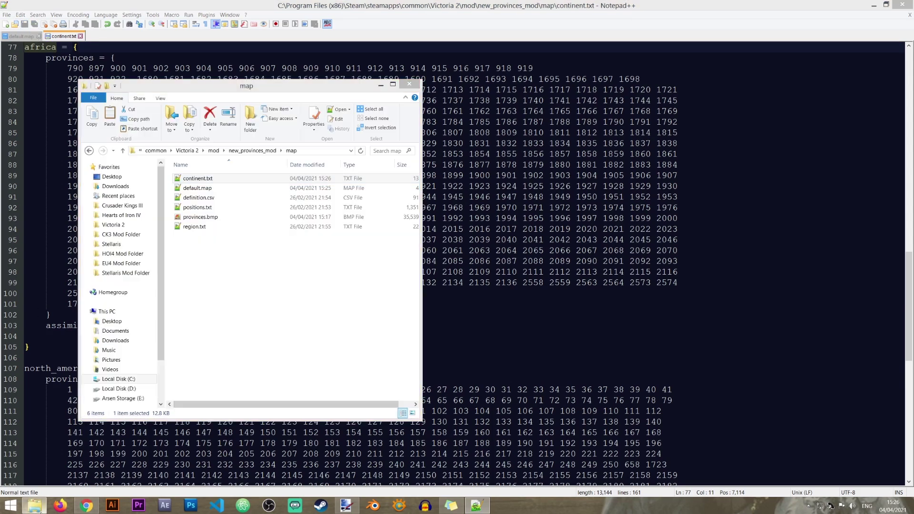
double_click(221, 198)
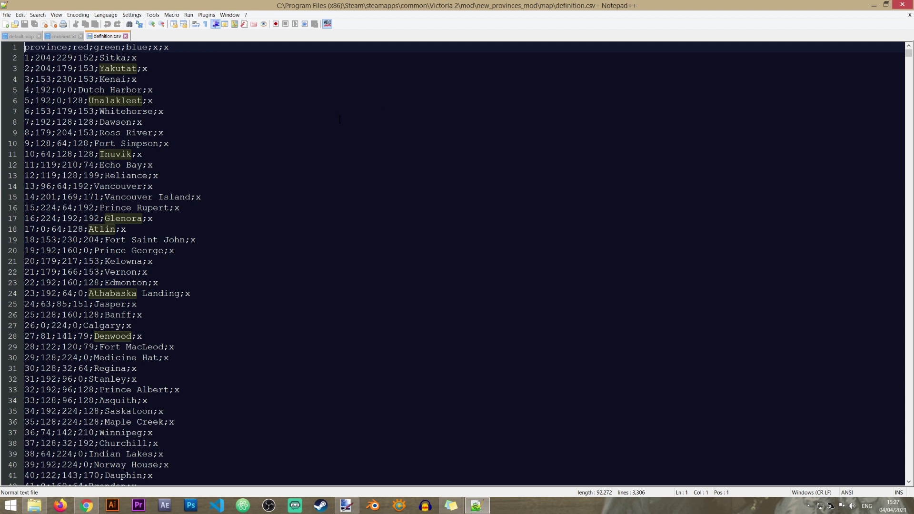
left_click_drag(25, 58, 30, 58)
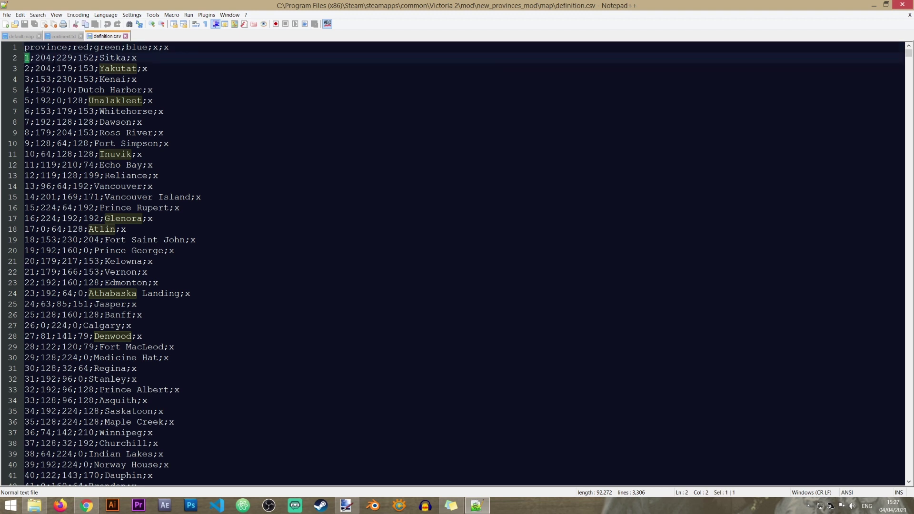
double_click(81, 47)
double_click(108, 47)
double_click(138, 48)
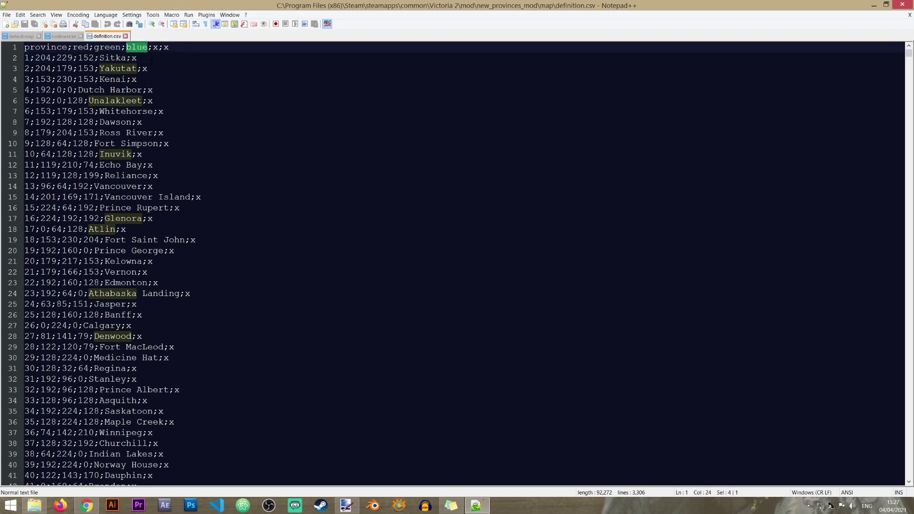
double_click(165, 47)
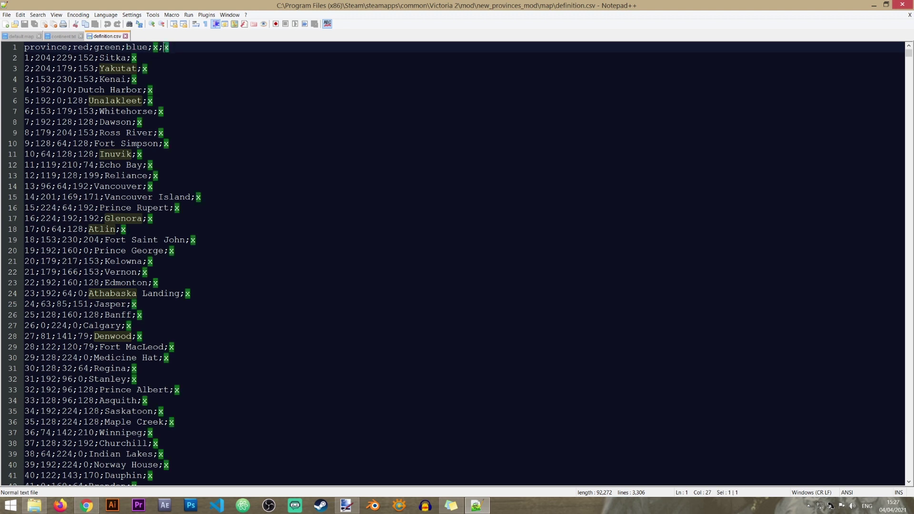
left_click_drag(166, 47, 153, 47)
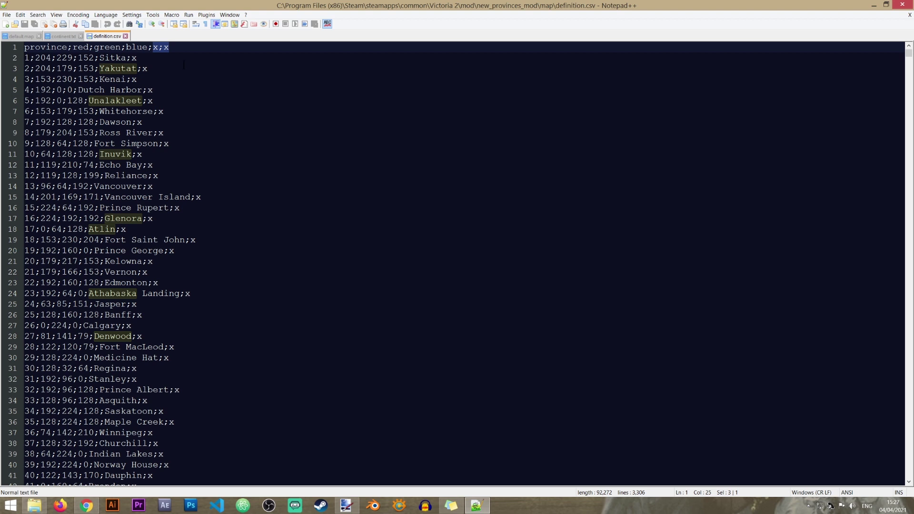
double_click(107, 58)
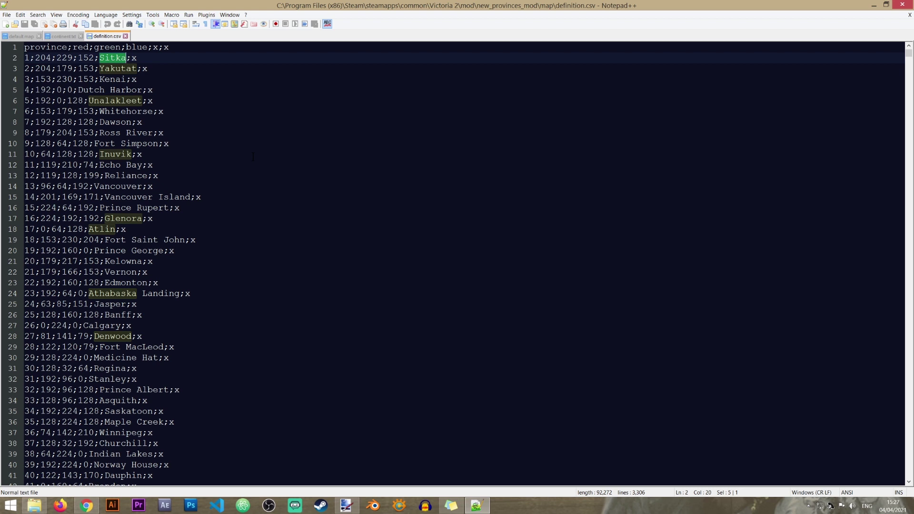
left_click_drag(137, 58, 127, 59)
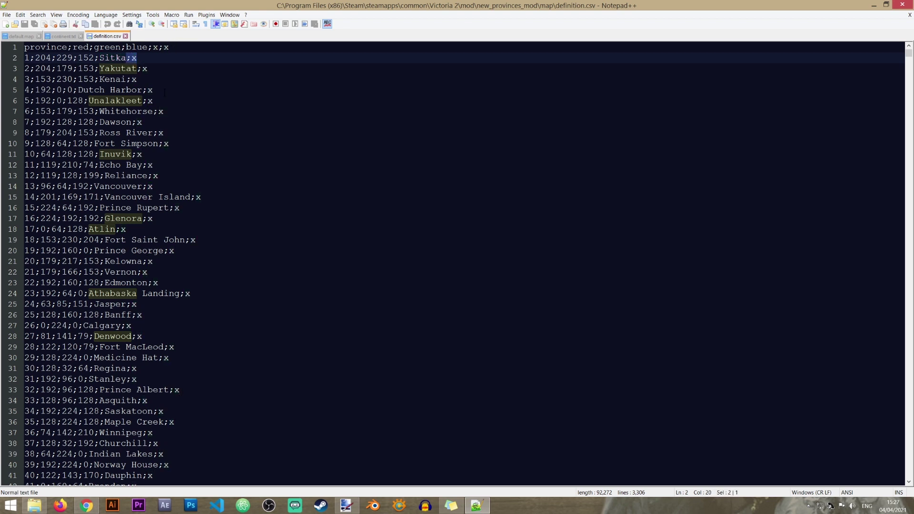
- Start a new entry for province ID 3249 directly below West Magellan Strait near the end of definition.csv
left_click_drag(909, 56, 900, 313)
left_click_drag(909, 427, 908, 476)
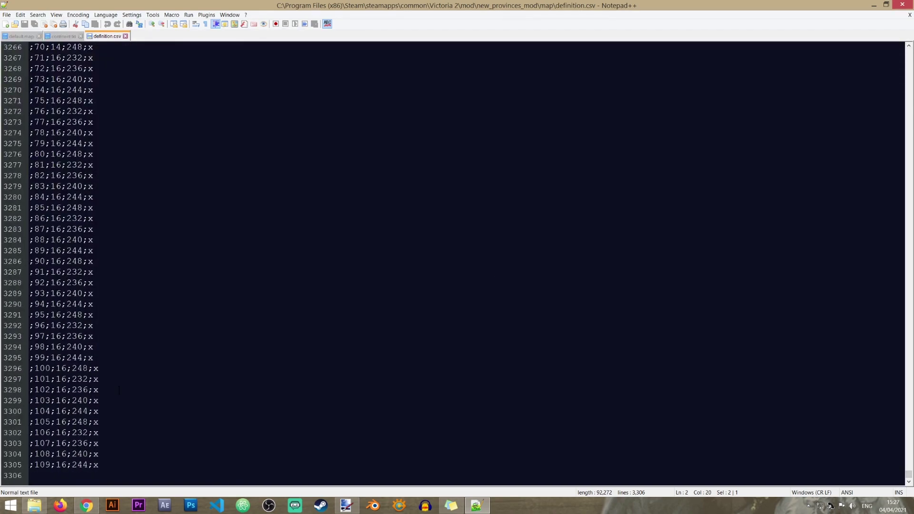
scroll(142, 339, "up", 10)
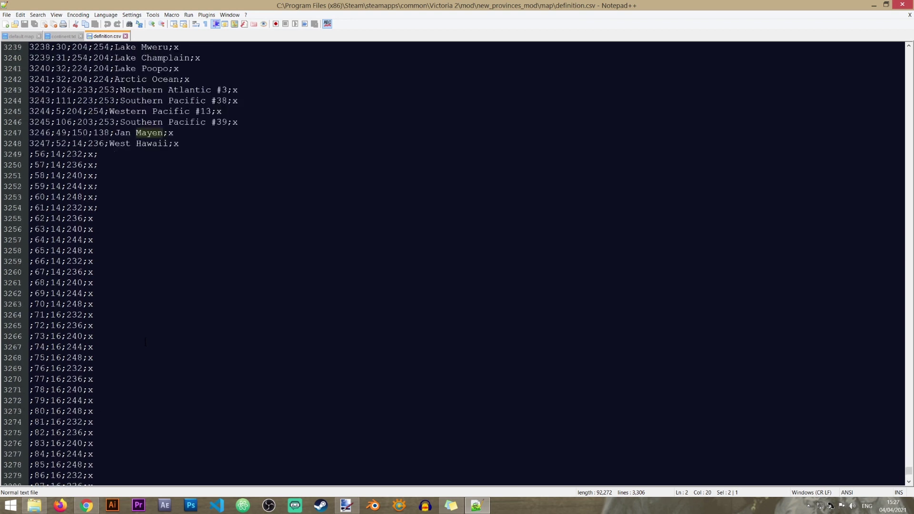
double_click(39, 186)
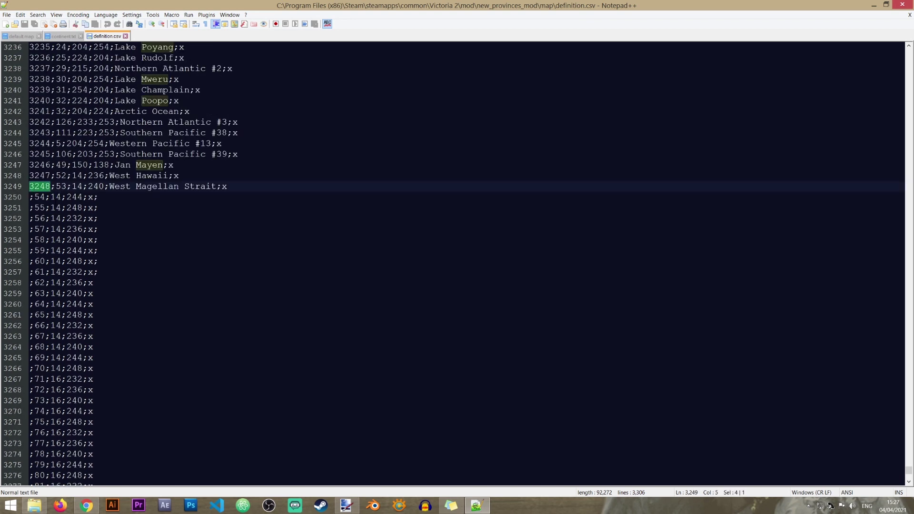
scroll(458, 262, "down", 10)
scroll(457, 262, "up", 12)
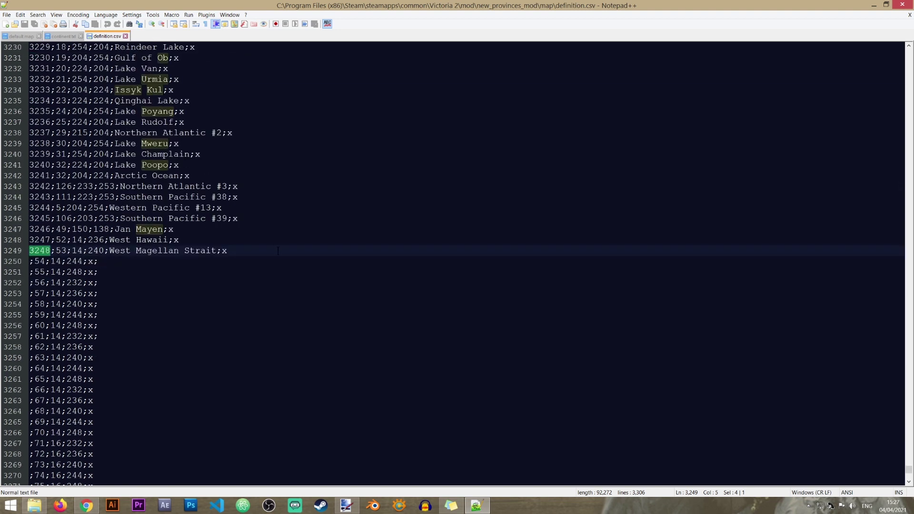
left_click(54, 250)
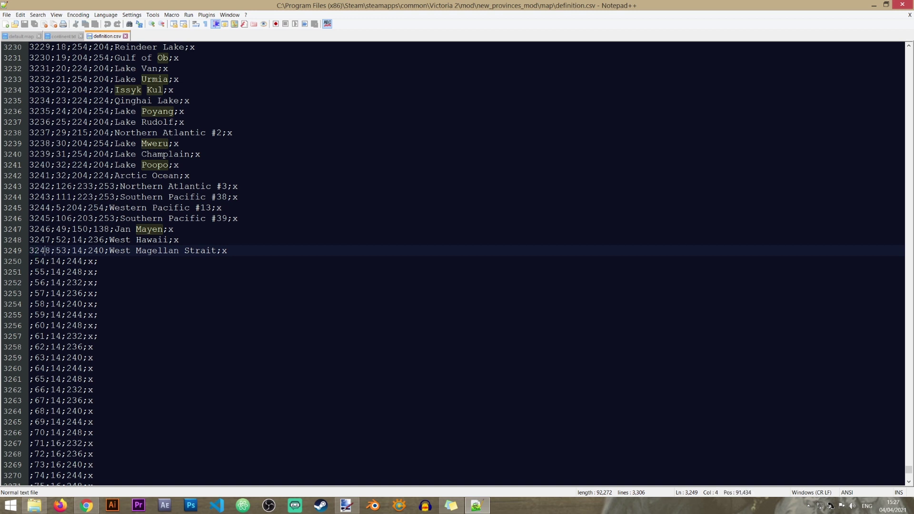
left_click(230, 252)
key("Return")
type("3")
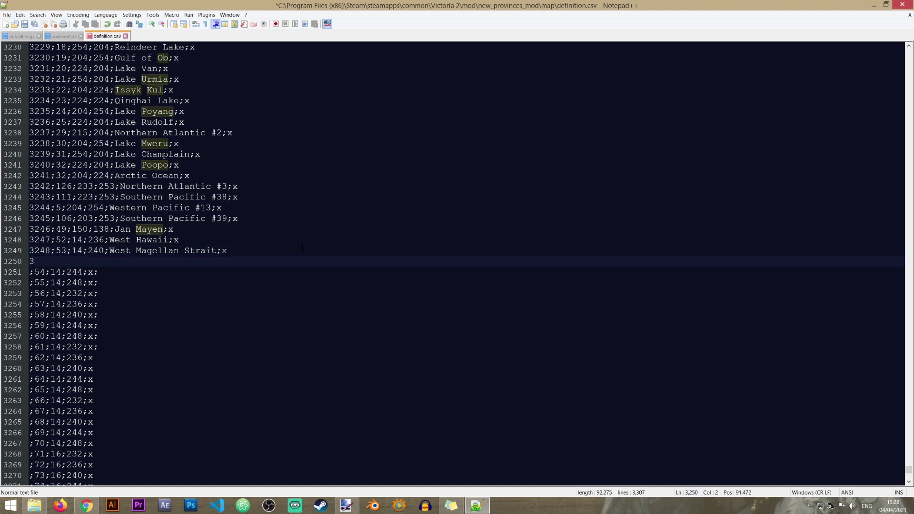
type("249;")
- Show the drawing colour's RGB values in paint.net and enter its red value, 216, in the 3249 entry of definition.csv
left_click(346, 507)
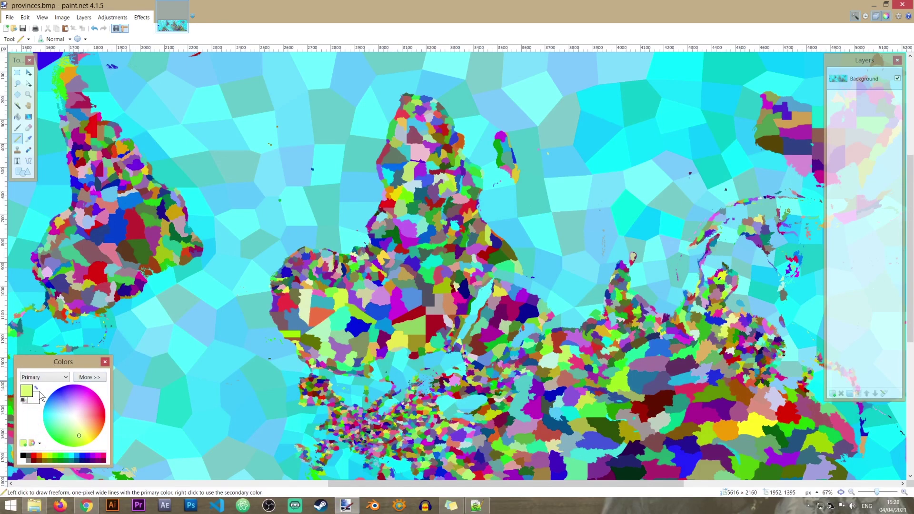
left_click(98, 385)
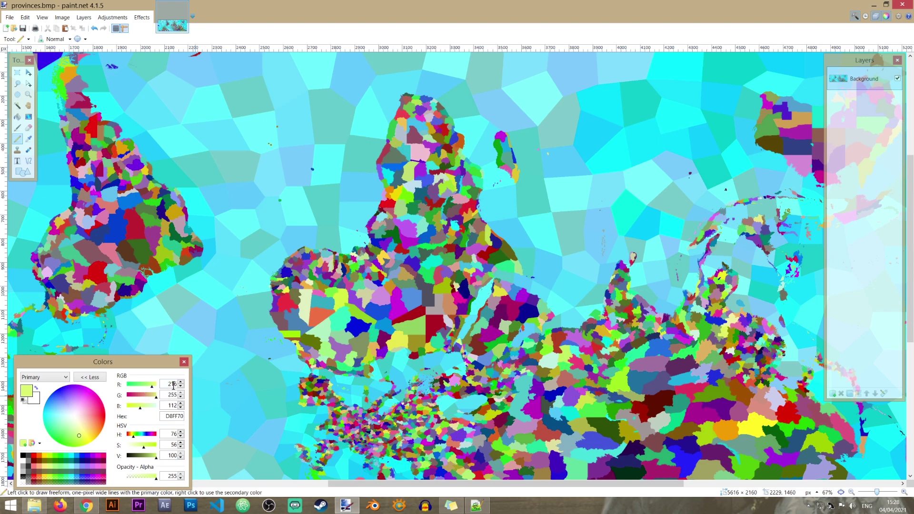
left_click(459, 509)
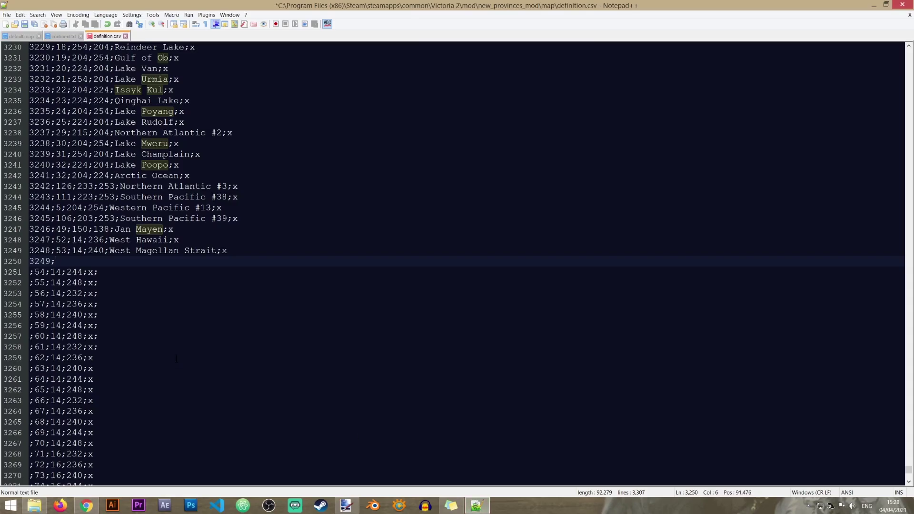
type("216")
double_click(76, 251)
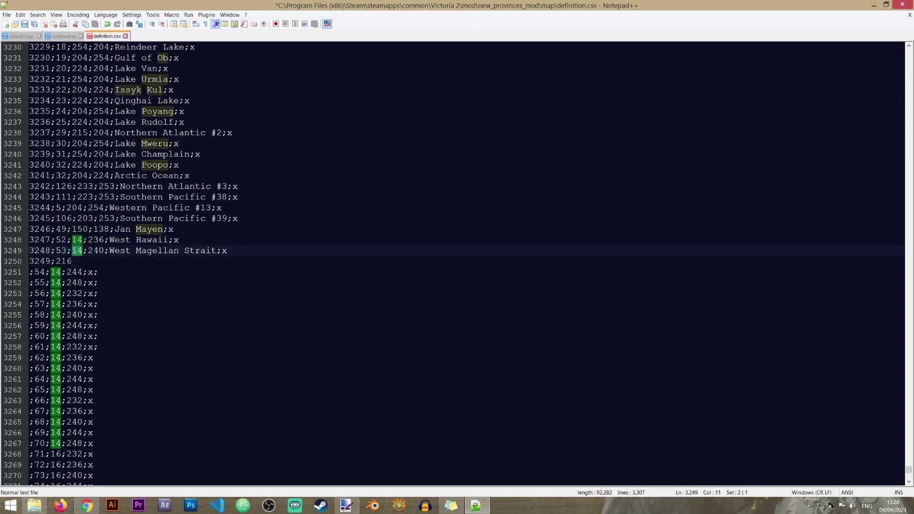
key("Down")
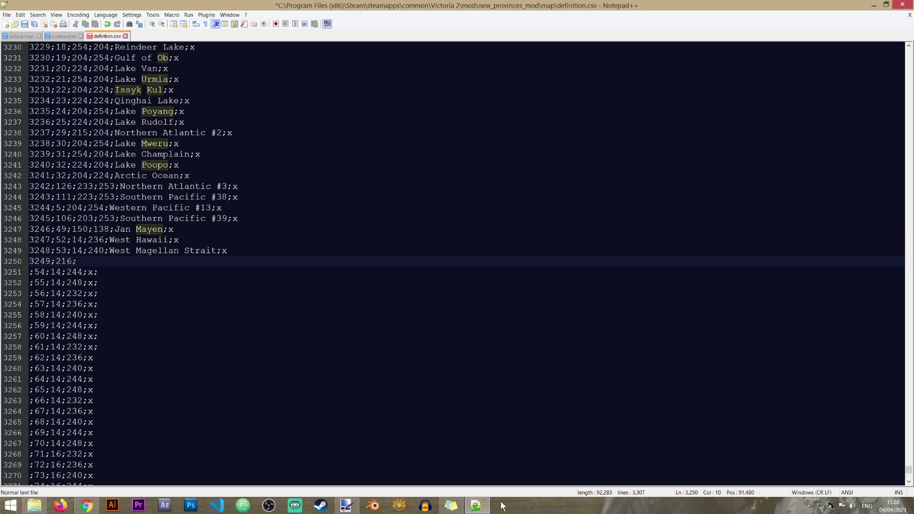
- Look up the colour's green value in paint.net and add 255 to the 3249 entry
left_click(476, 505)
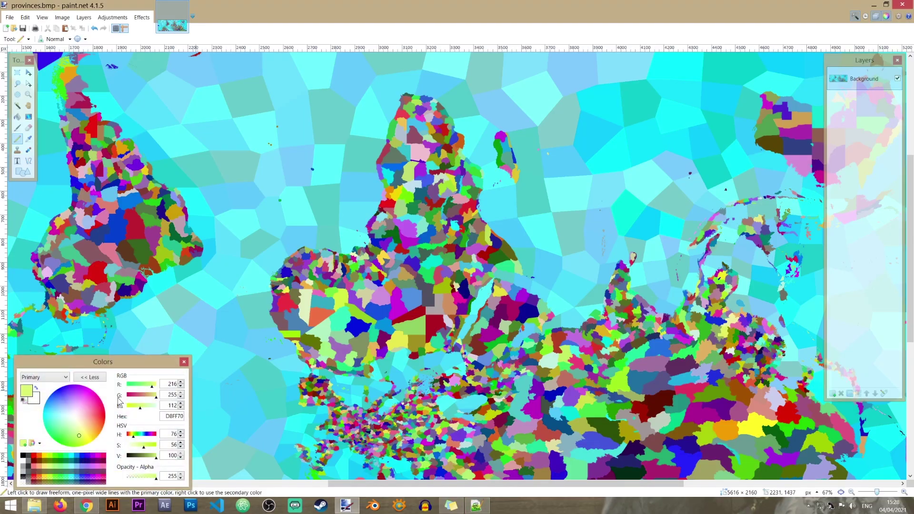
double_click(170, 395)
left_click(485, 510)
type("255;")
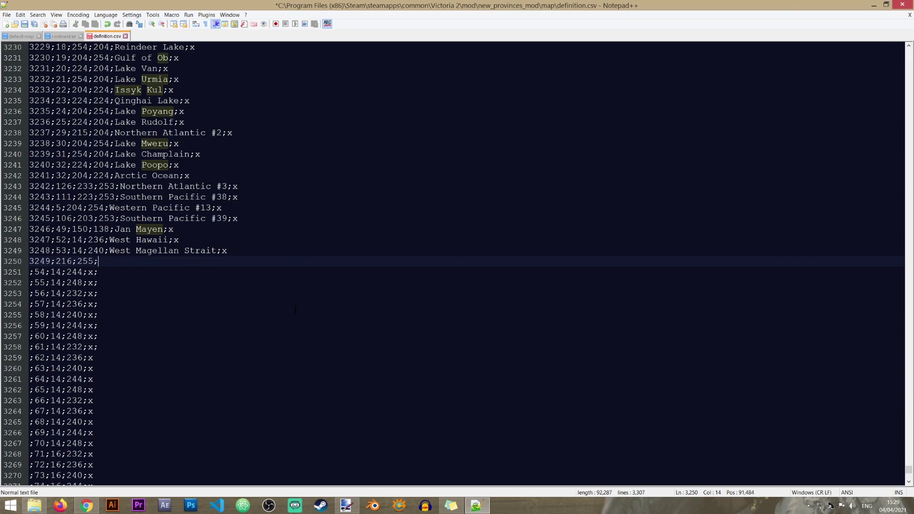
- Complete the 3249 entry with blue value 112 from paint.net, the name South Sinai and a closing x, and save definition.csv
left_click(346, 505)
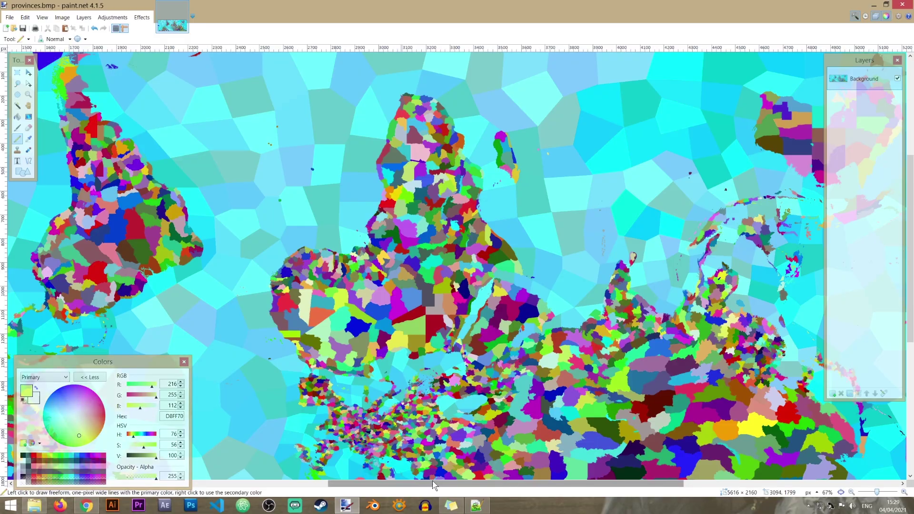
left_click(476, 506)
type("11")
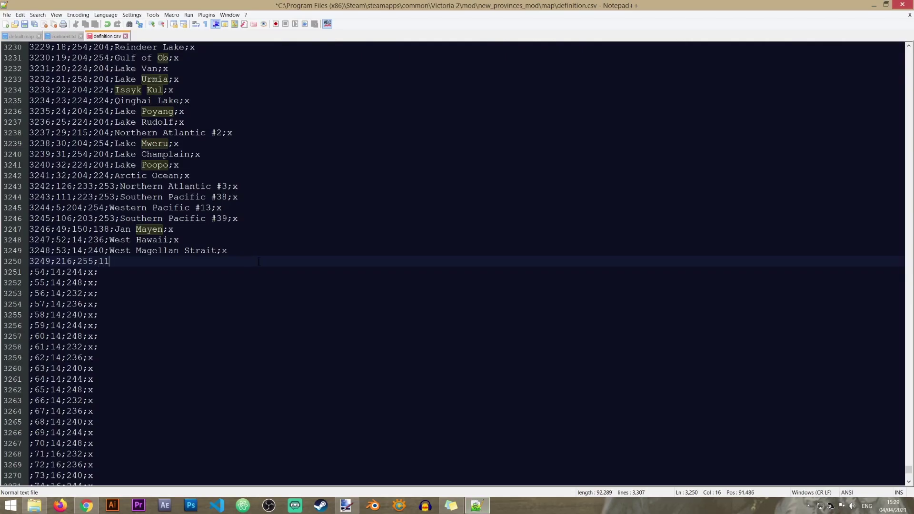
type("2;South Sinai;x")
key("ctrl+s")
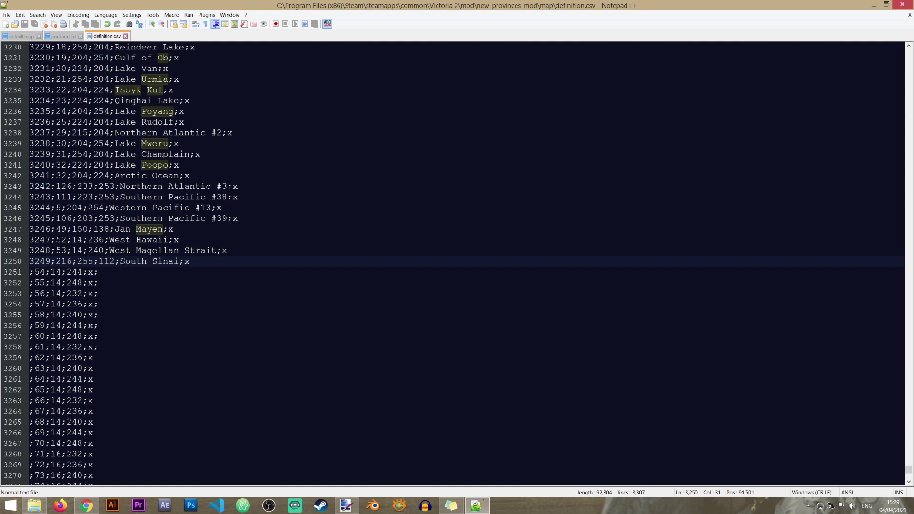
- Open positions.txt from the mod's map folder
left_click_drag(121, 261, 178, 262)
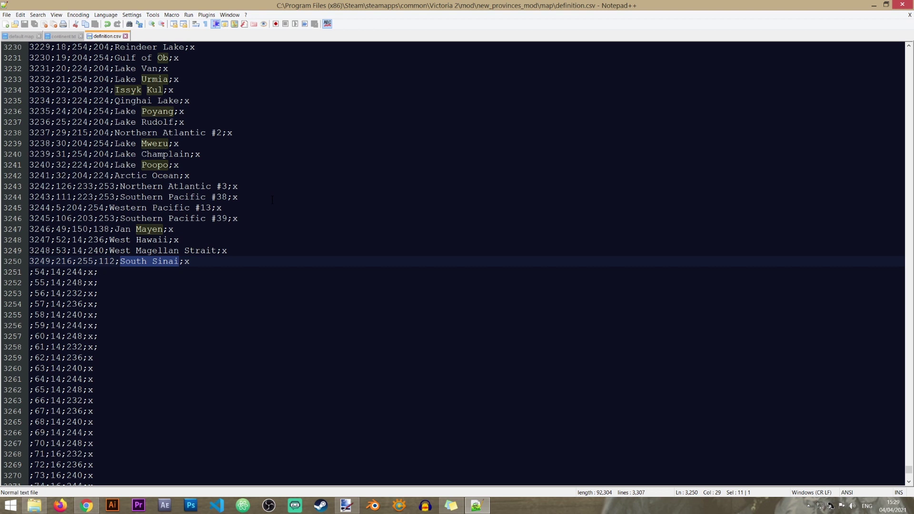
left_click(33, 506)
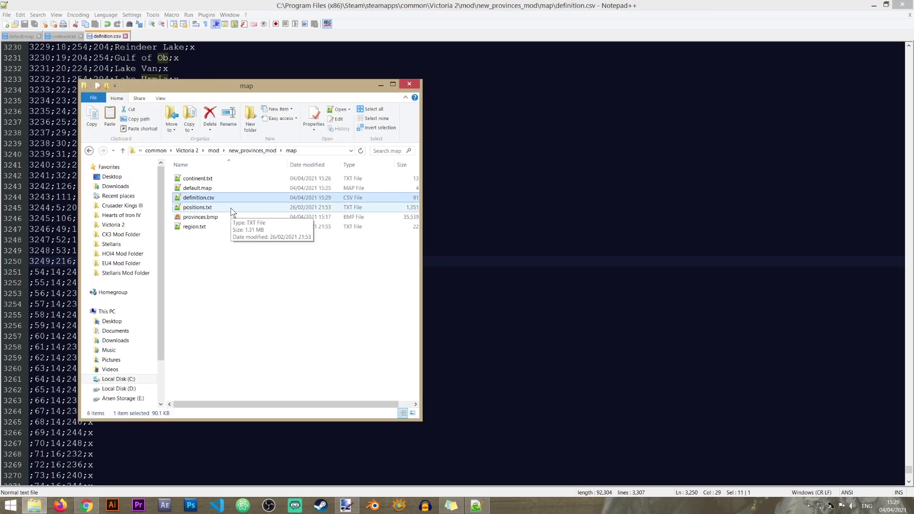
double_click(231, 209)
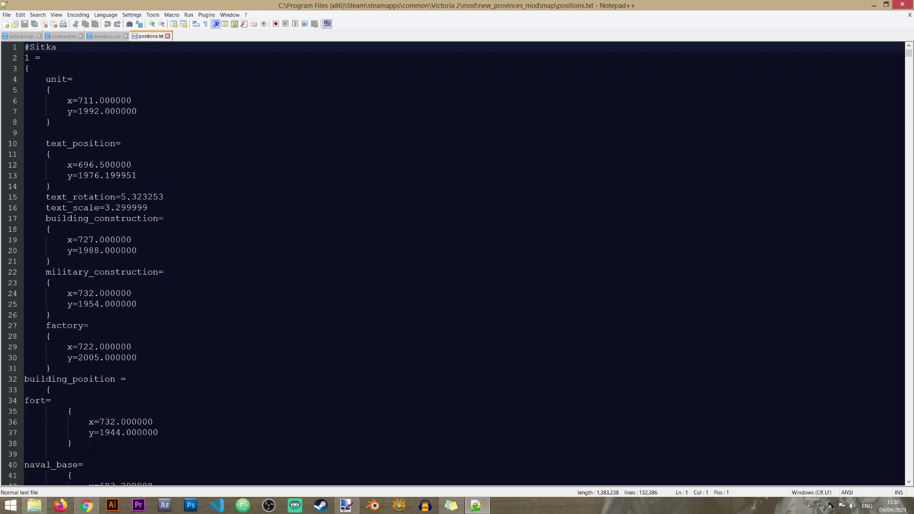
- Open region.txt from the mod's map folder and add blank lines after the RUS_718 entry at the end
left_click(35, 506)
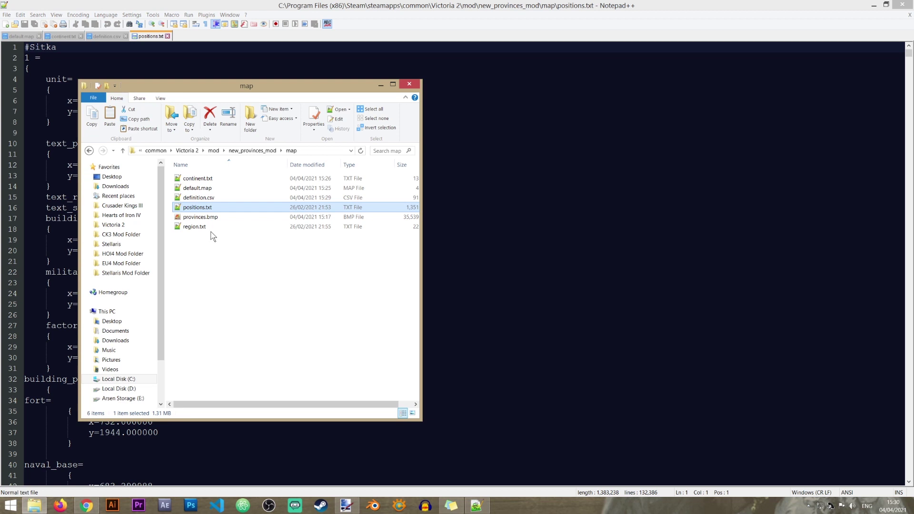
double_click(208, 227)
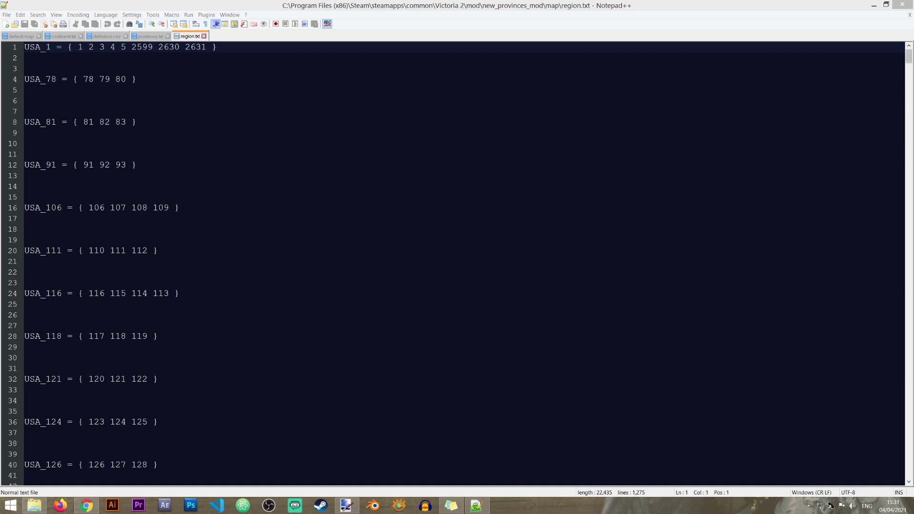
left_click_drag(909, 62, 894, 485)
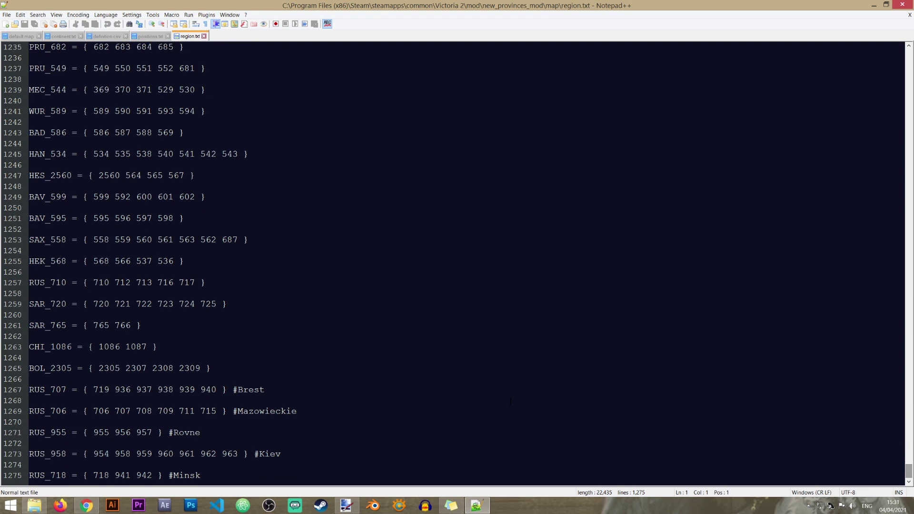
left_click(248, 471)
key("Return")
key("Return")
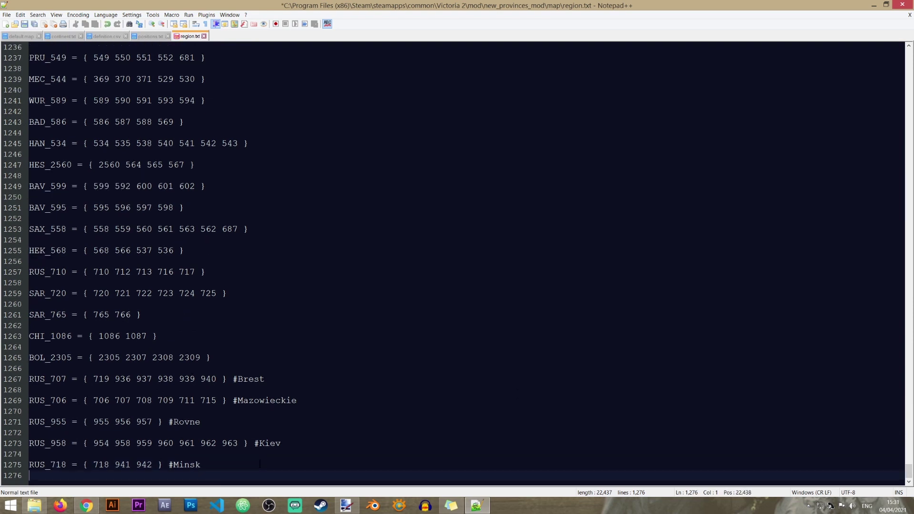
- Begin a new region definition at the end of region.txt with EGY_SINAI = {
type("EGY_")
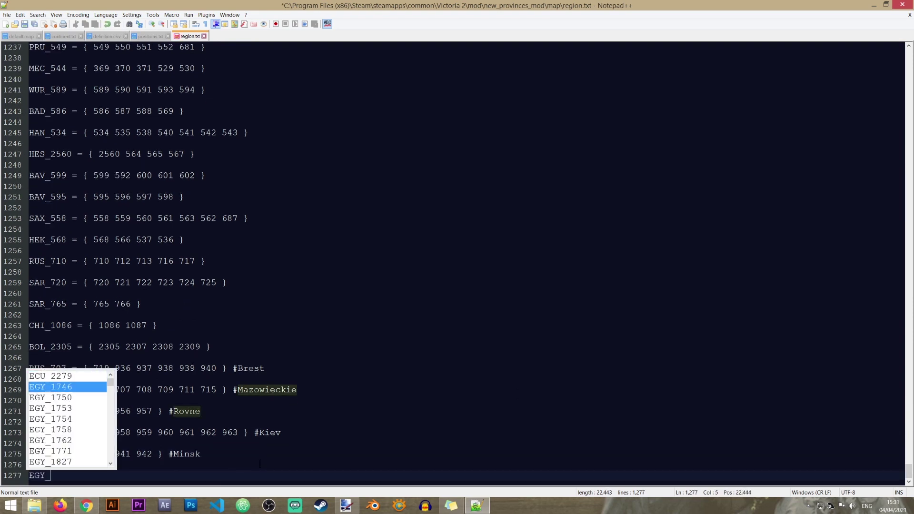
type("250")
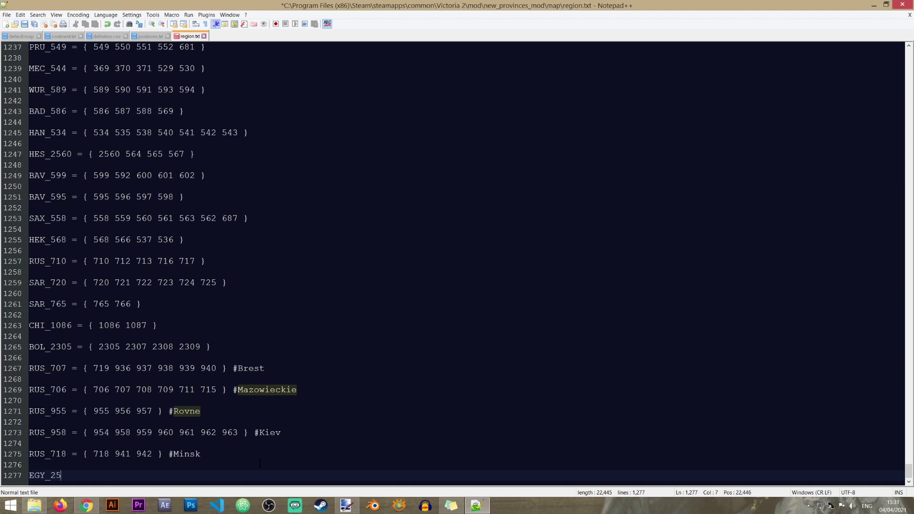
key("BackSpace")
key("BackSpace")
key("BackSpace")
key("BackSpace")
type("_SINAI = {")
- Complete the EGY_SINAI region in region.txt with province ID 3249 copied from definition.csv and a closing brace
left_click(109, 38)
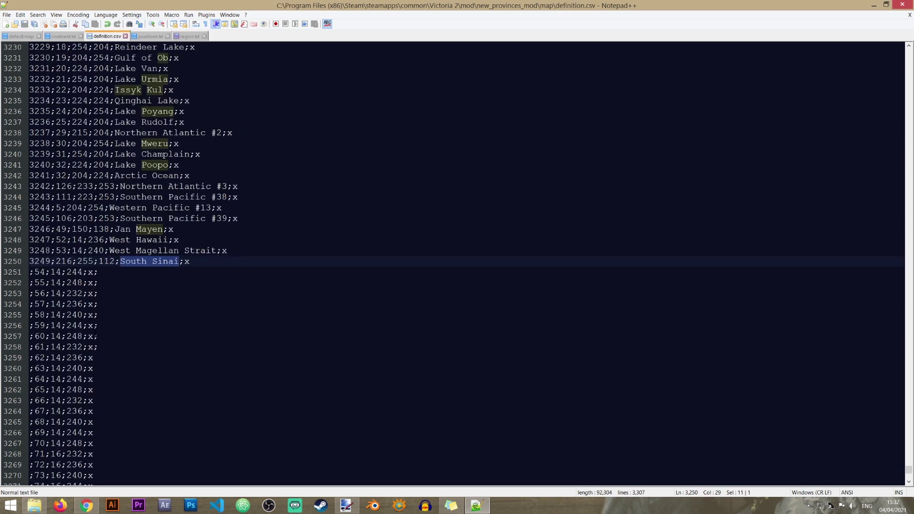
double_click(40, 261)
key("ctrl+c")
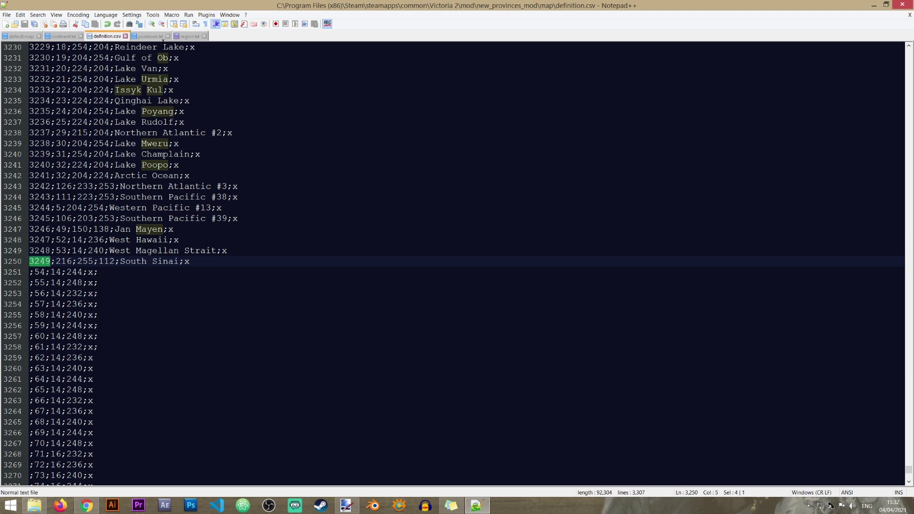
left_click(178, 37)
key("ctrl+v")
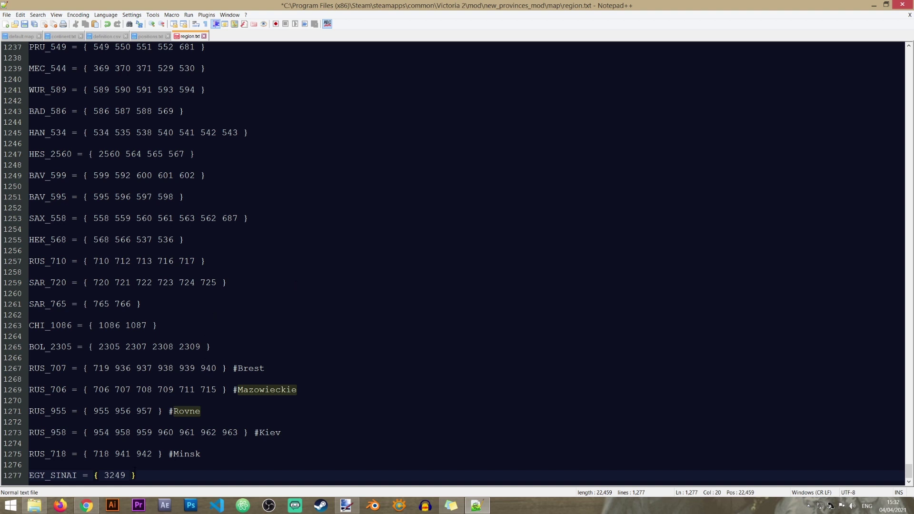
- Delete the EGY_SINAI entry and its preceding blank line from the end of region.txt
double_click(115, 476)
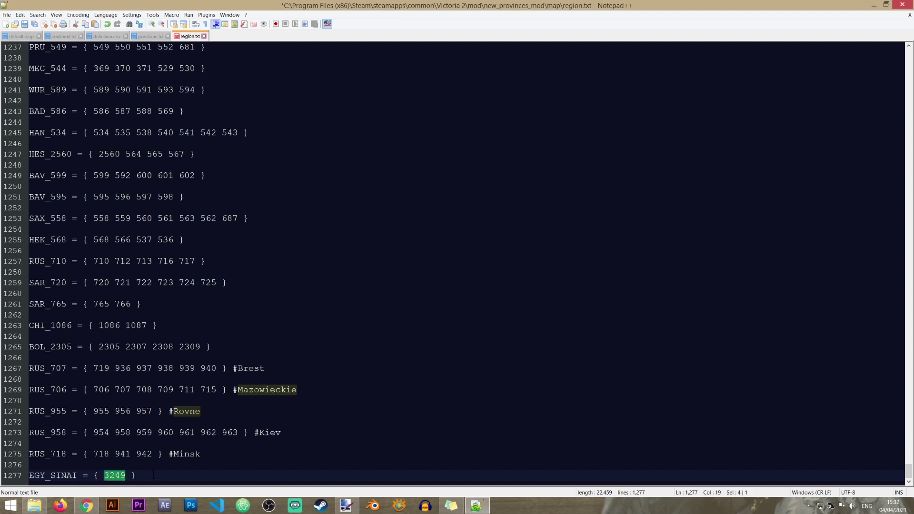
left_click_drag(153, 475, 98, 465)
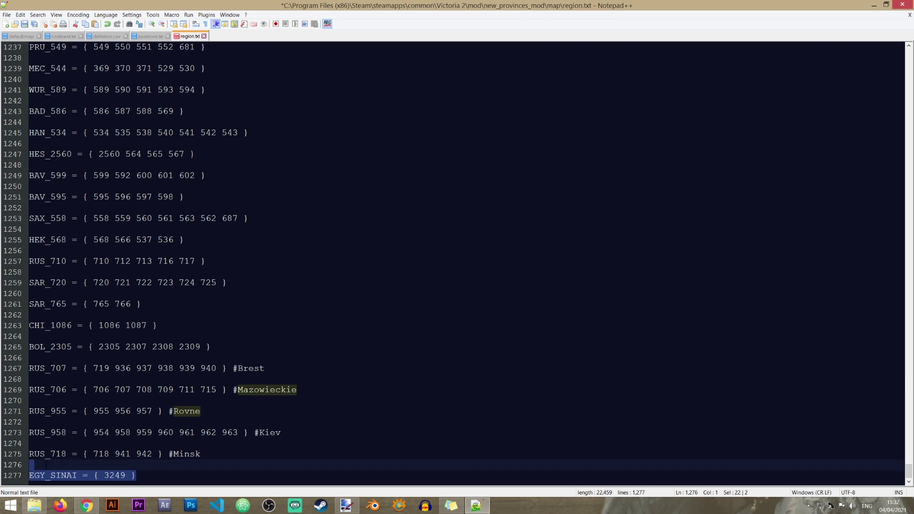
key("BackSpace")
key("BackSpace")
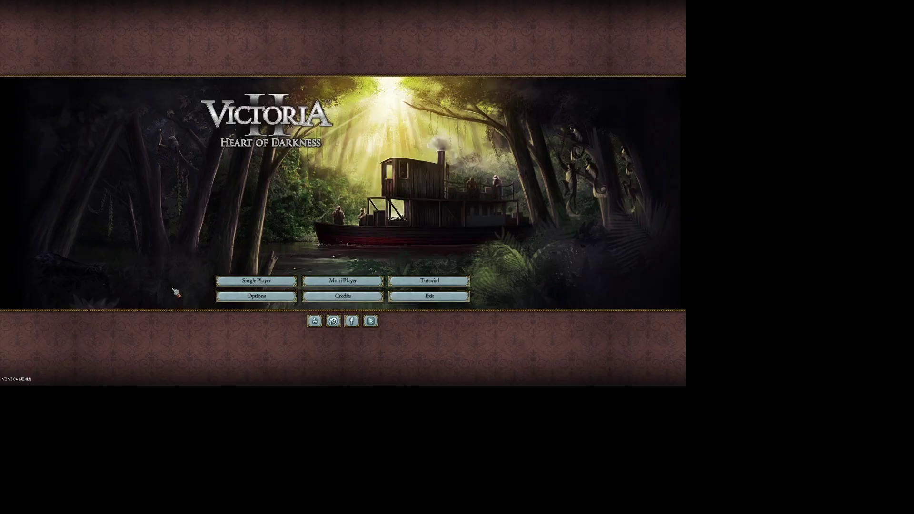
- Switch to Victoria 2, start a single-player 1836 game as Egypt, and open the Sharm al-Shaykh province details
left_click(253, 281)
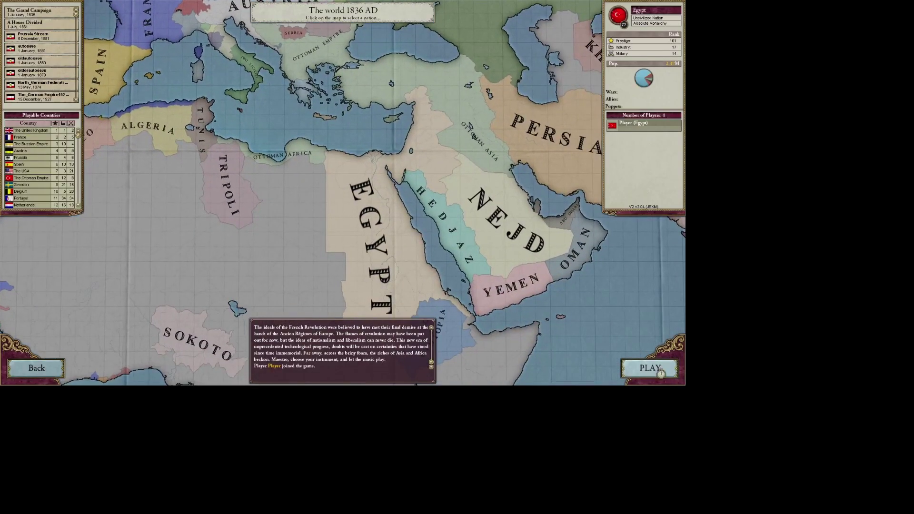
left_click(657, 370)
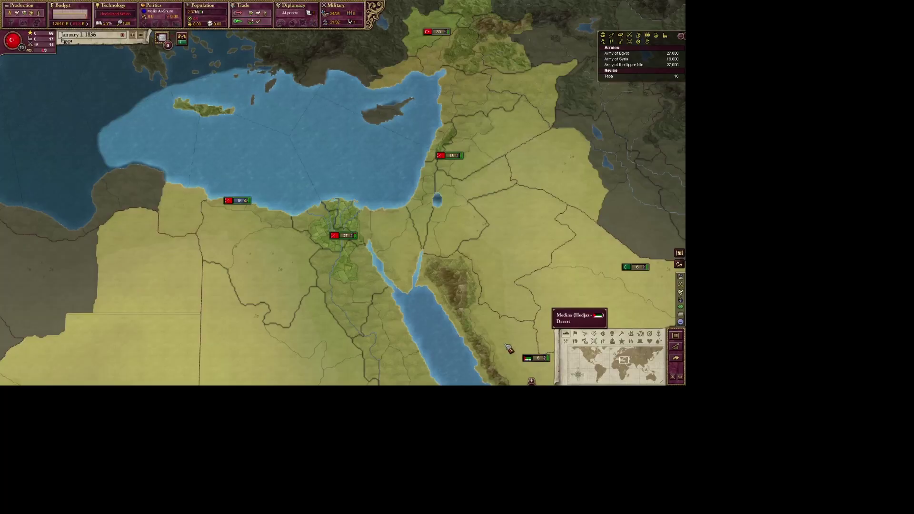
left_click(406, 274)
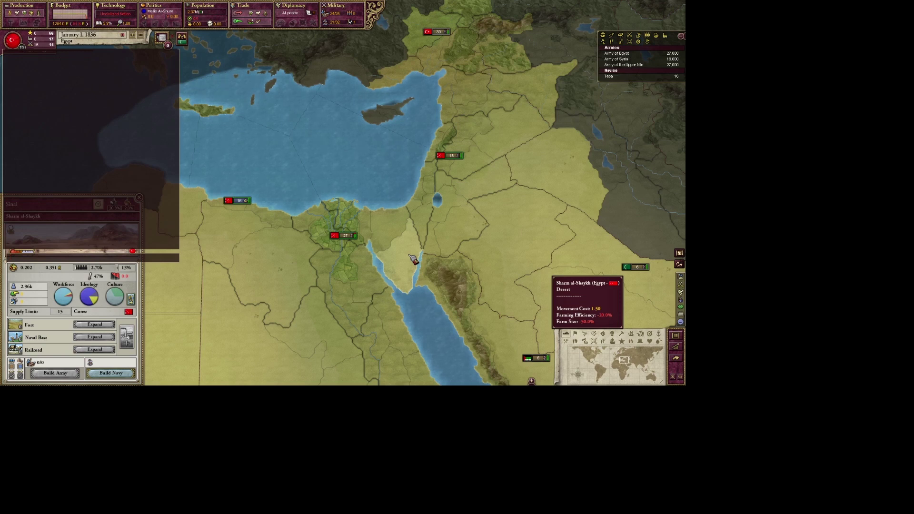
left_click(139, 198)
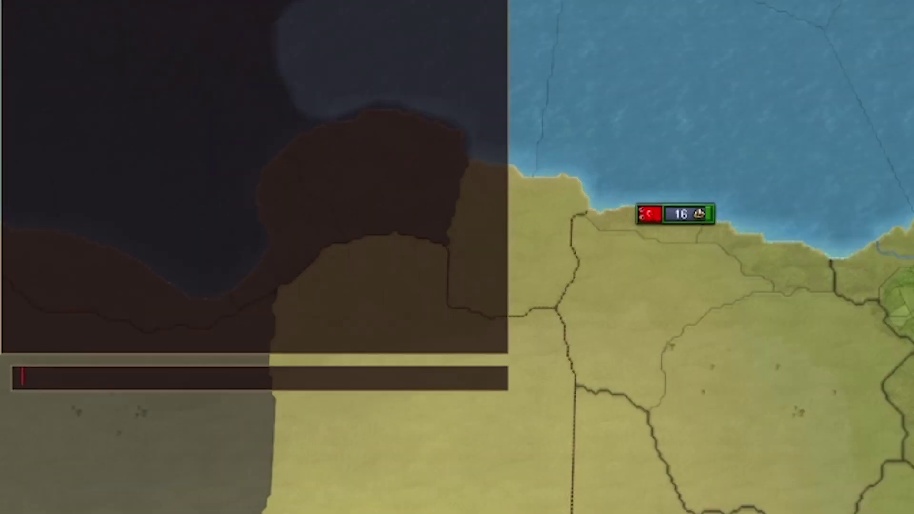
- Turn on province IDs in map tooltips with the provid console command
type("prov")
type("id")
key("Return")
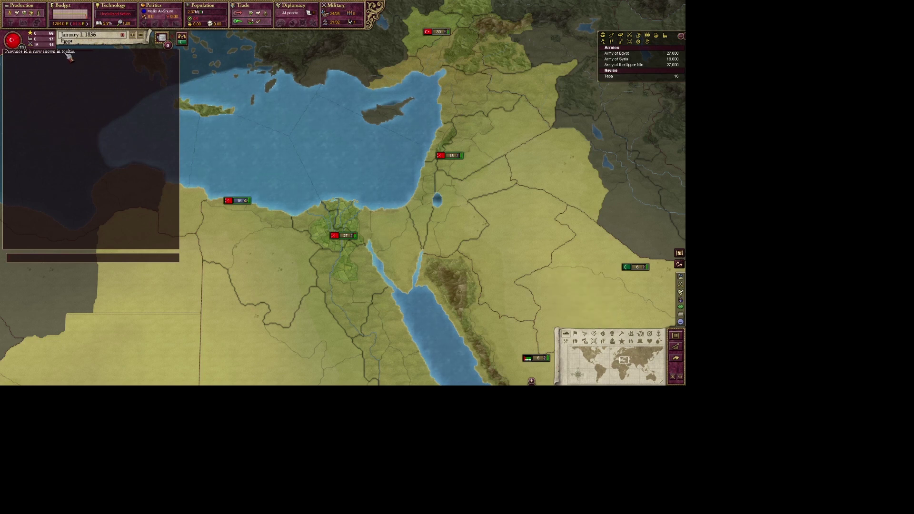
key("grave")
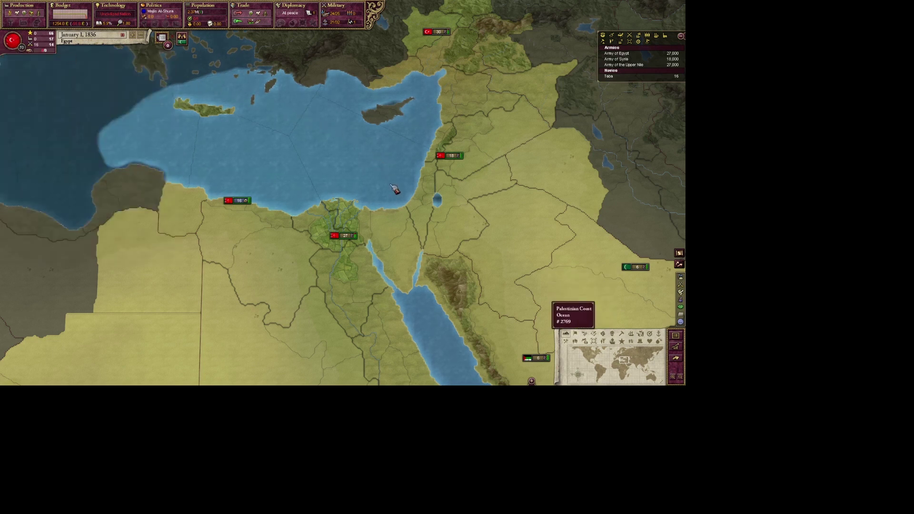
- Select the Sharm al-Shaykh province and show the map by region to check its ID and region
left_click(404, 260)
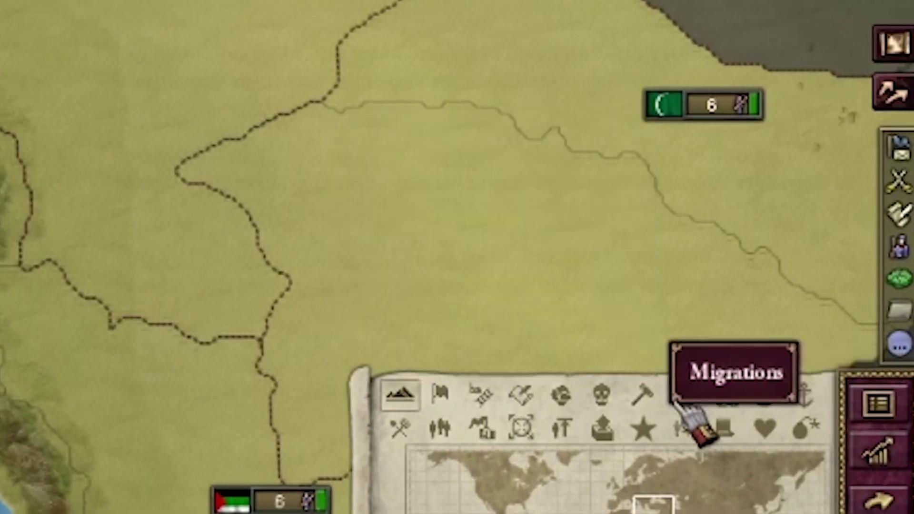
left_click(561, 395)
key("Down")
key("Right")
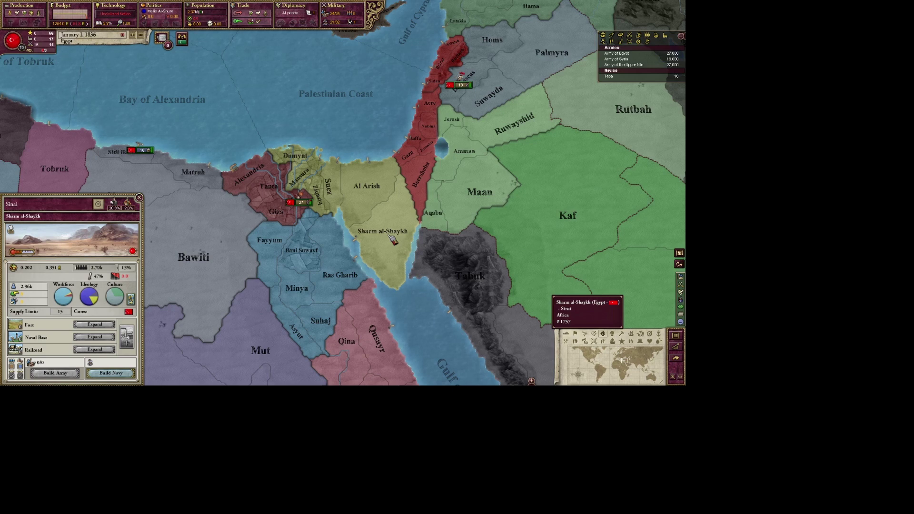
- Examine province IDs across the Mediterranean and southern Europe in the political map mode
left_click(568, 333)
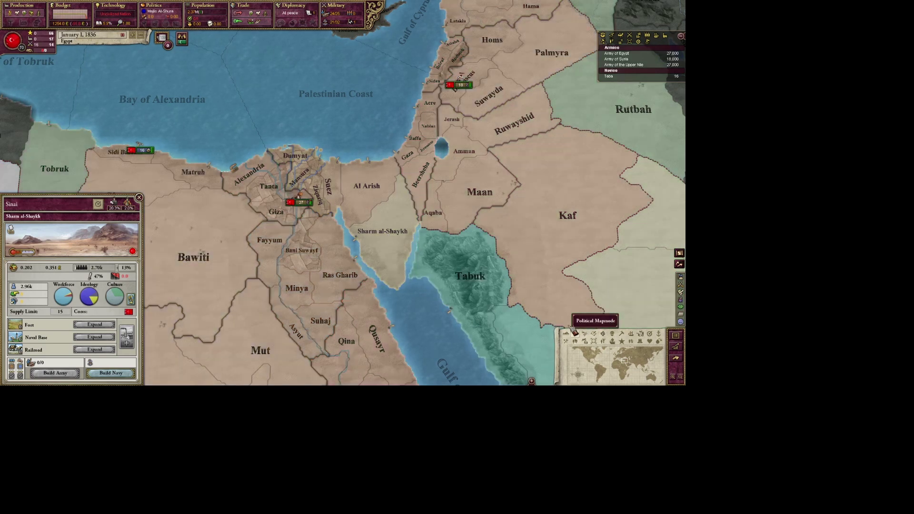
left_click(575, 333)
scroll(400, 229, "down", 5)
left_click(139, 197)
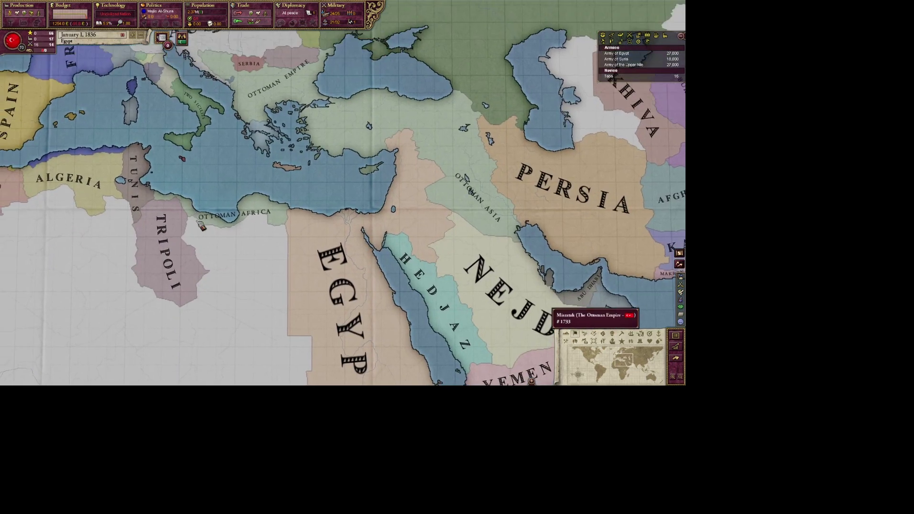
key("Up")
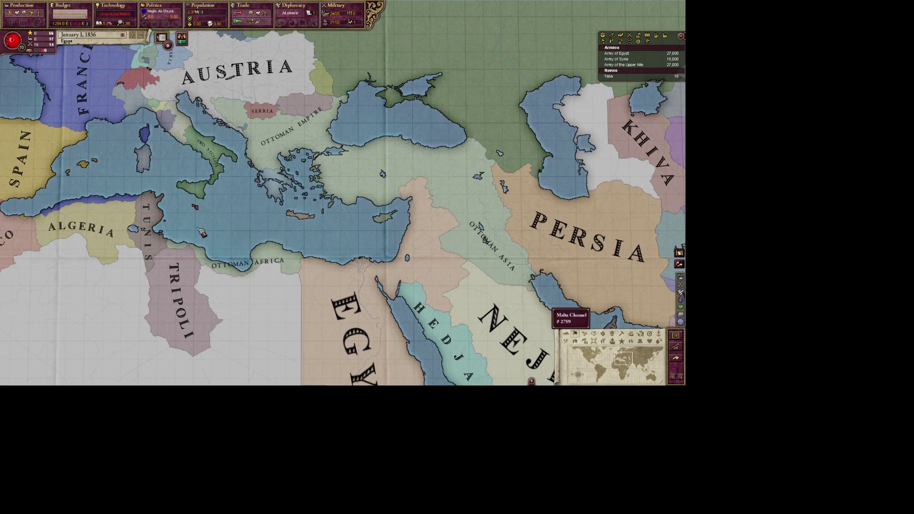
scroll(217, 228, "up", 5)
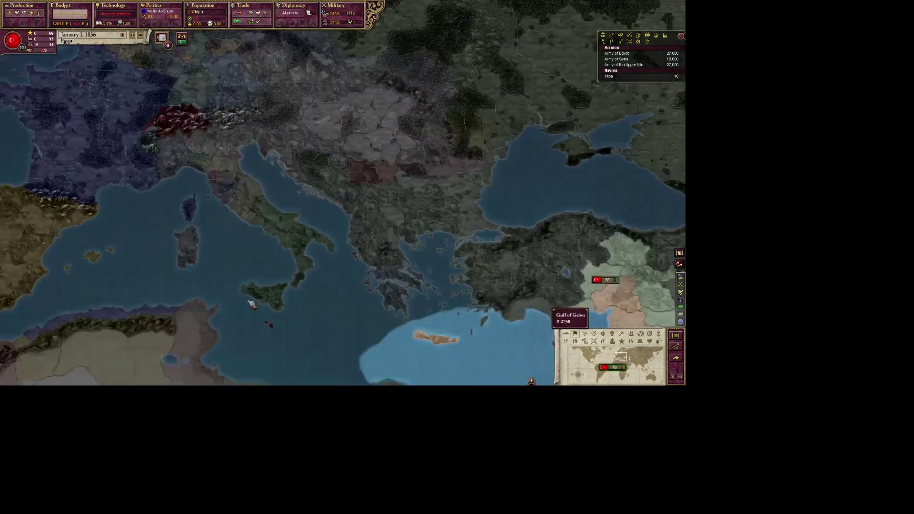
scroll(243, 171, "up", 3)
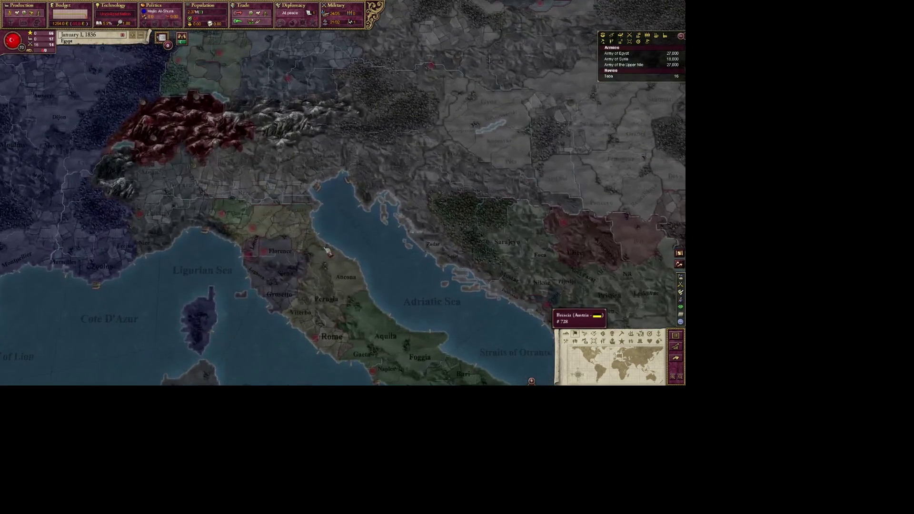
key("Home")
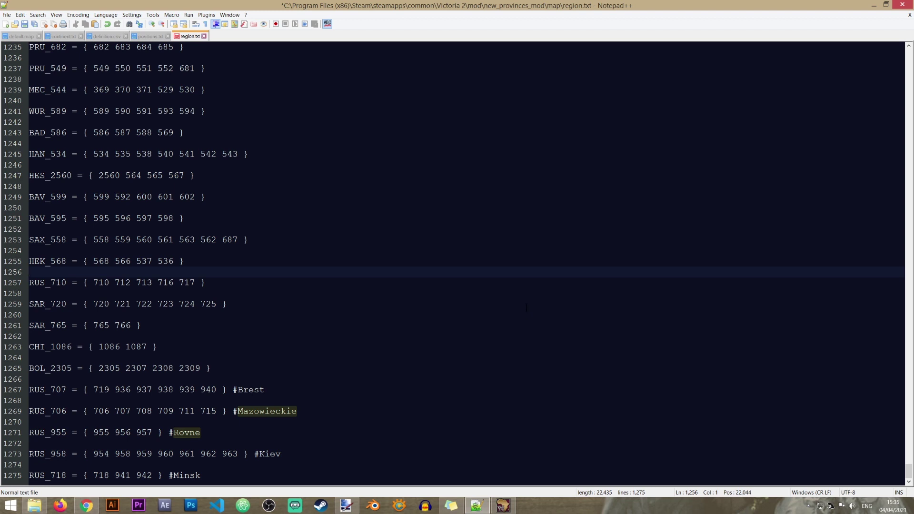
- Search region.txt in Notepad++ for the neighbouring province ID 1757
key("ctrl+f")
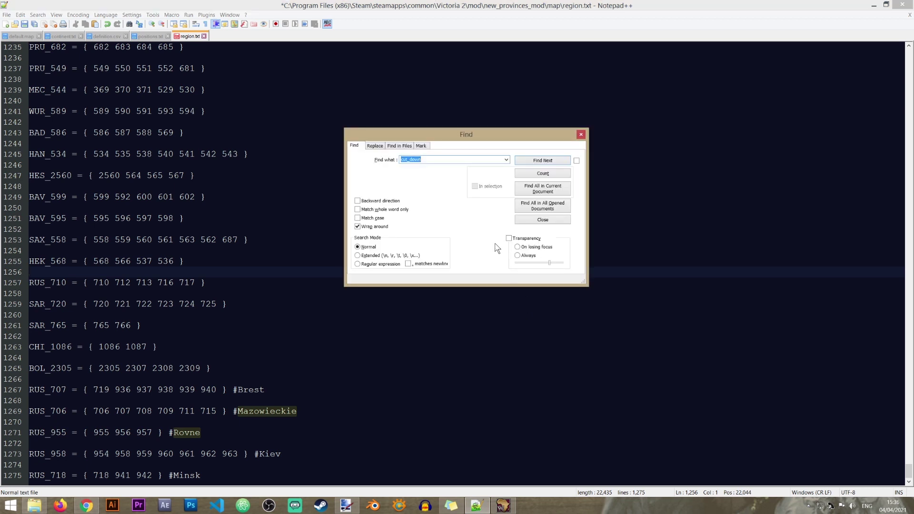
type("1757")
key("Return")
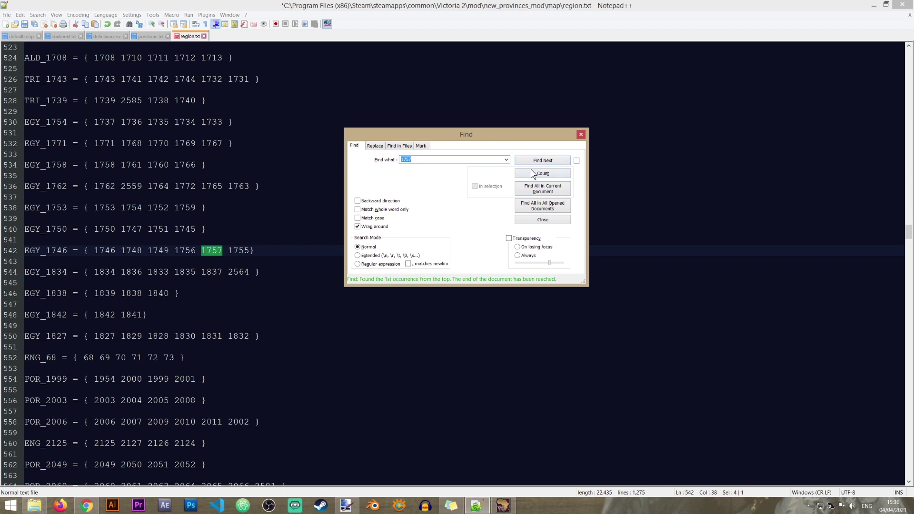
left_click(580, 136)
- Add province ID 3249 after 1755 in the EGY_1746 region and save region.txt
key("Right")
key("Right")
key("Right")
key("Right")
key("Right")
key("Right")
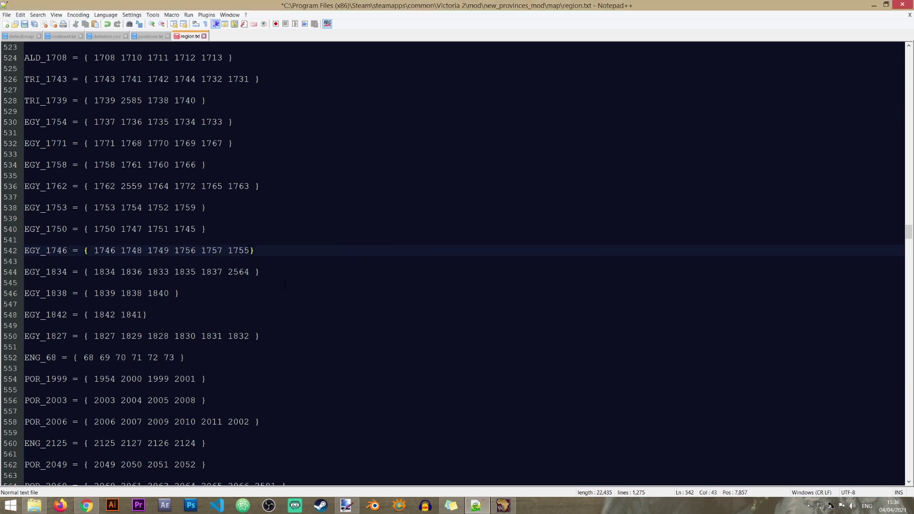
left_click(104, 37)
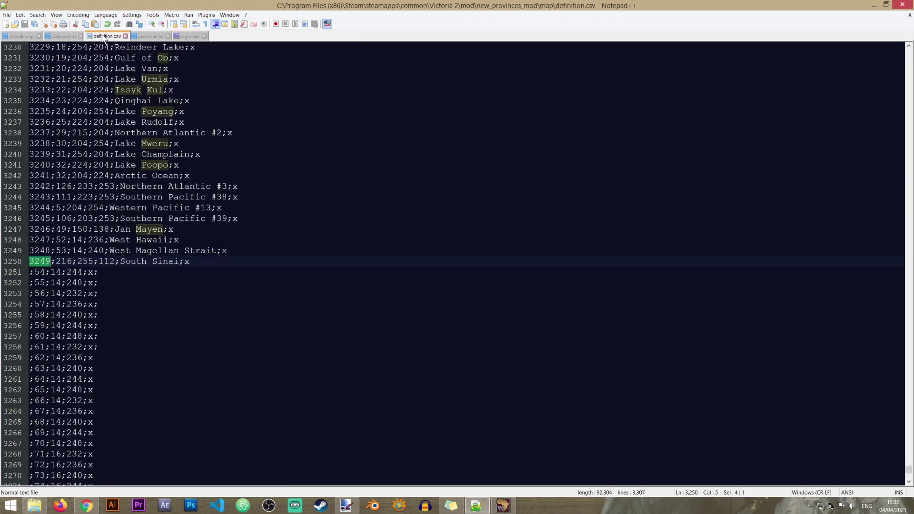
left_click(187, 37)
type("3249")
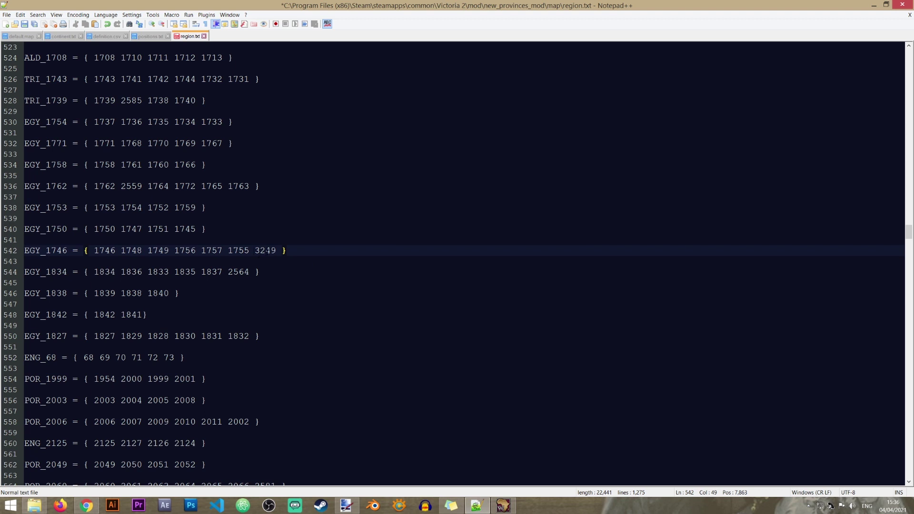
double_click(66, 250)
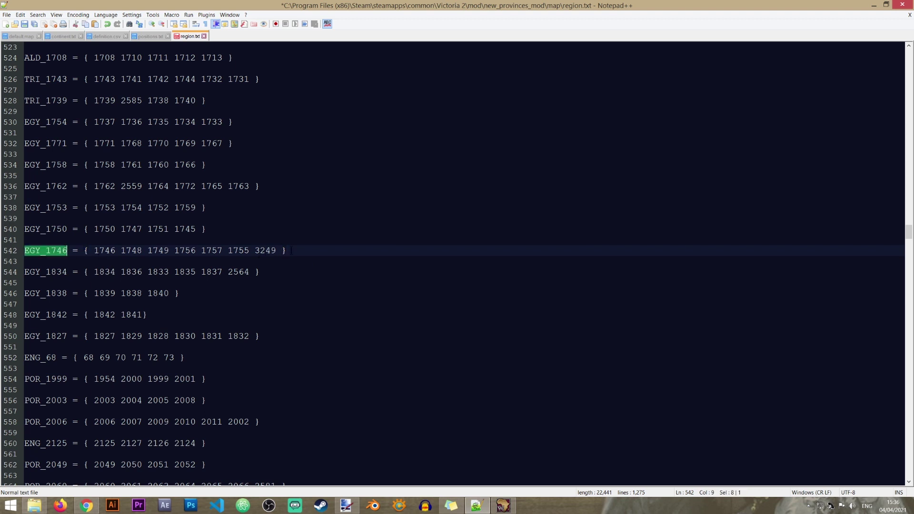
left_click(24, 23)
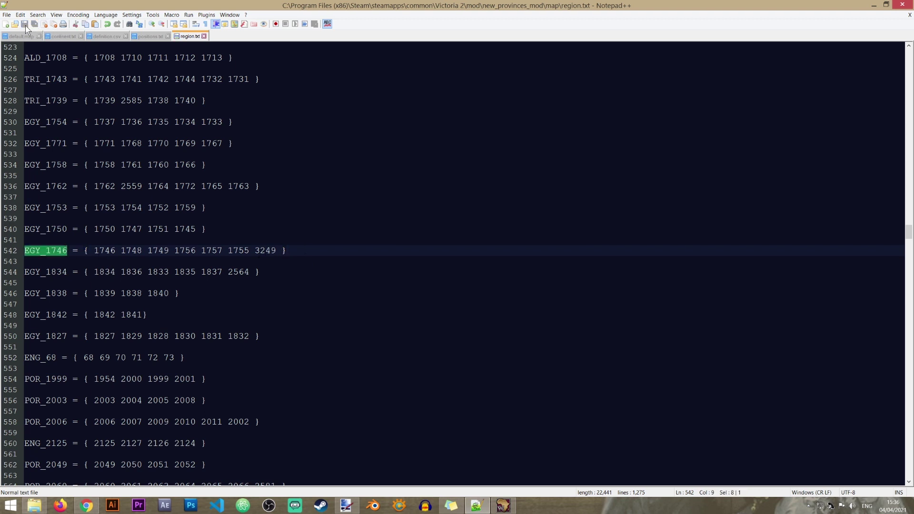
left_click(330, 252)
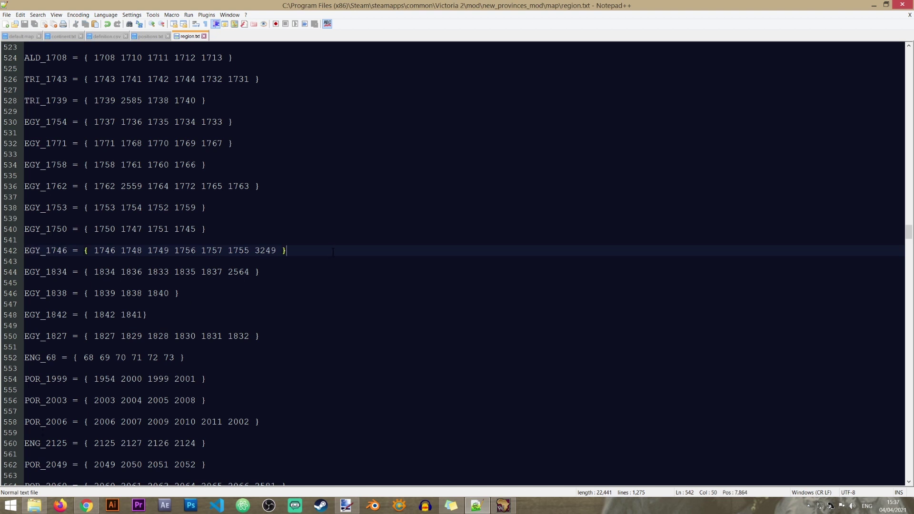
- Check the positions.txt entry in the mod's map folder
left_click(35, 505)
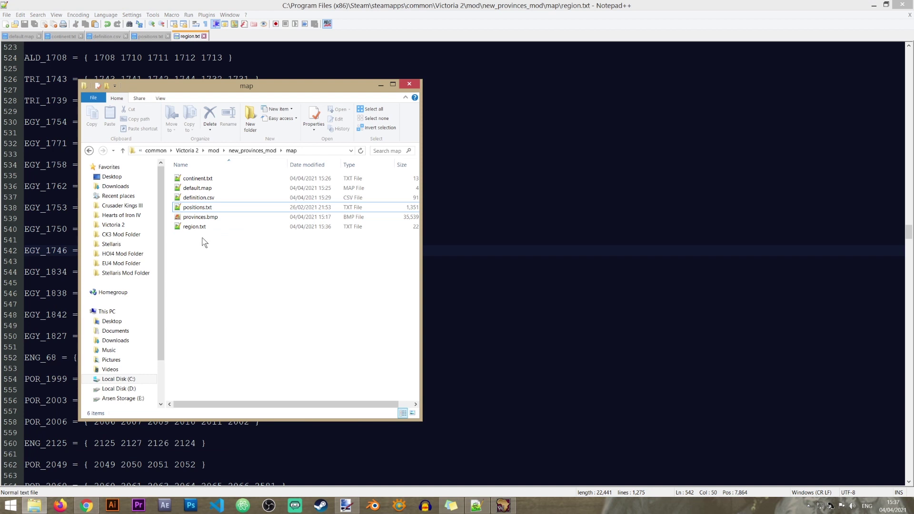
left_click(243, 208)
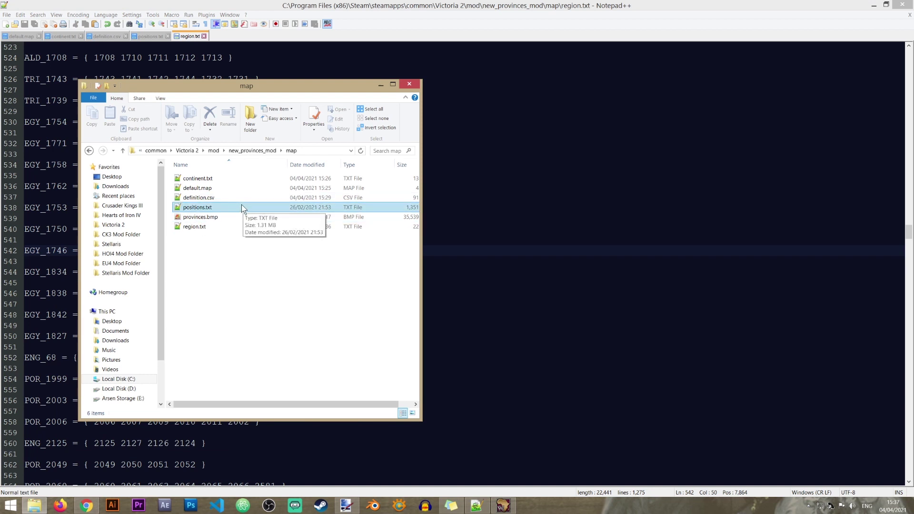
left_click(381, 84)
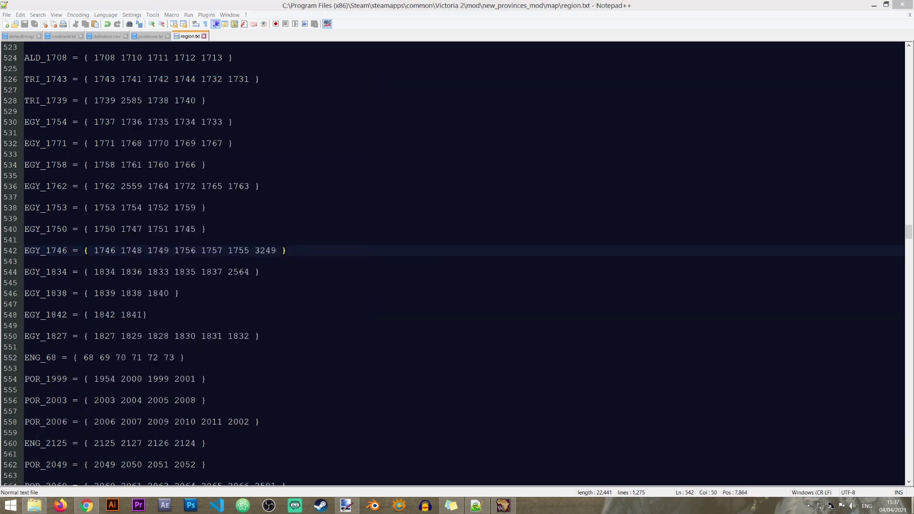
- Open the history folder inside new_provinces_mod in File Explorer
key("super+d")
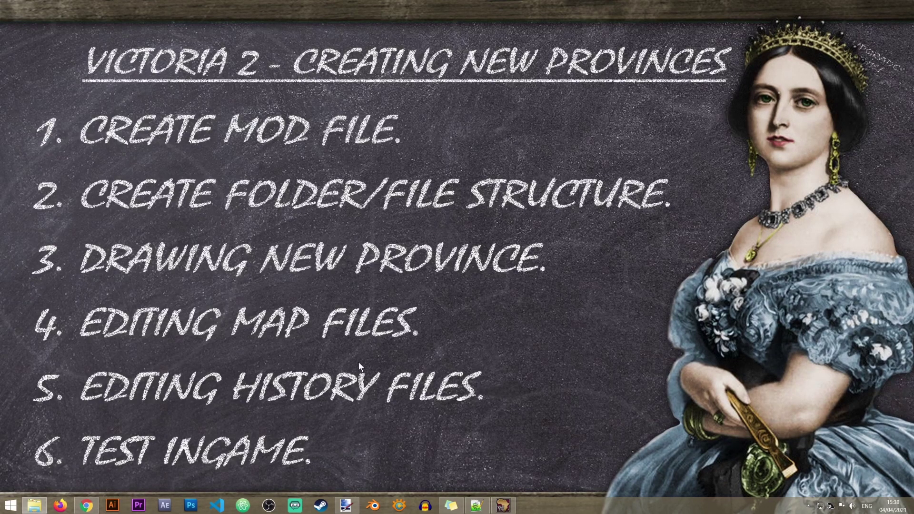
left_click(34, 506)
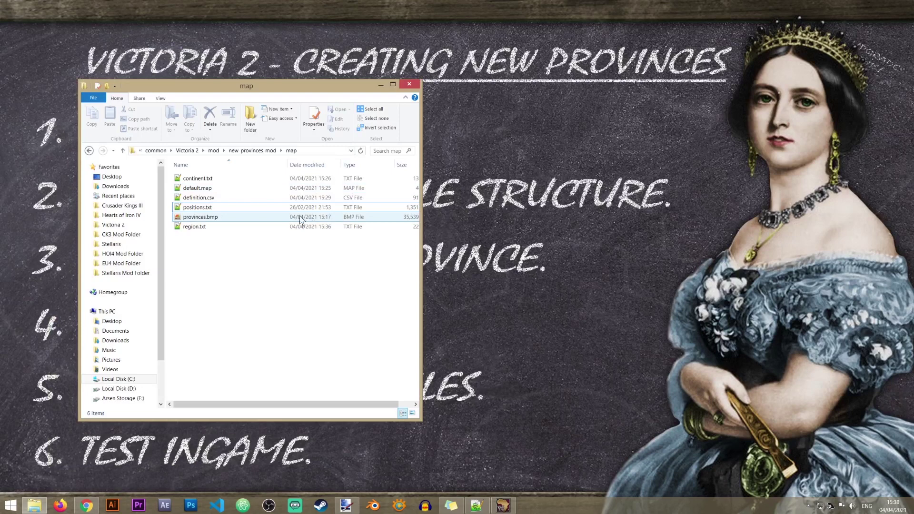
left_click(251, 151)
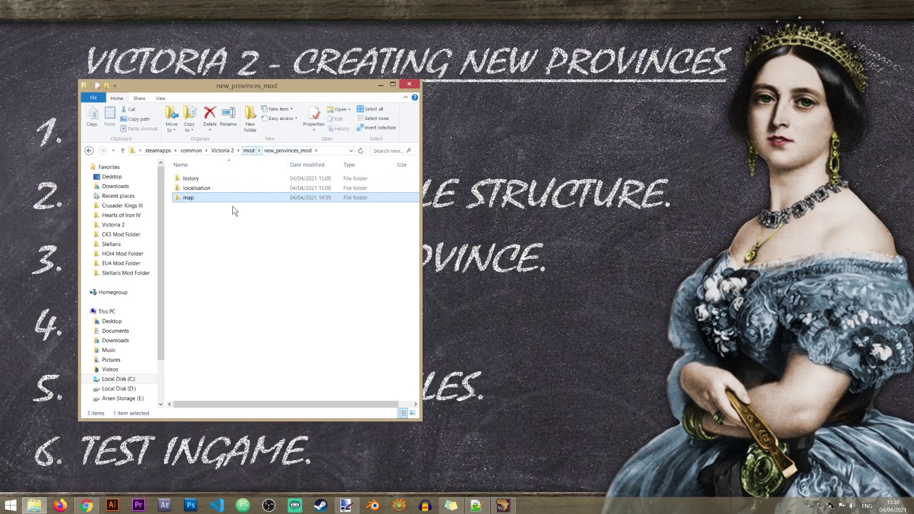
double_click(201, 178)
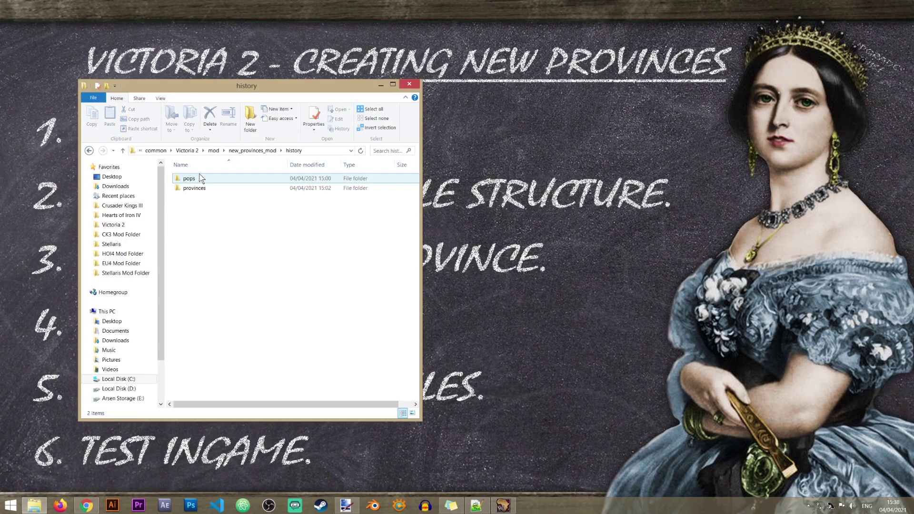
- Open the provinces/africa folder in the mod's history folder and select 1833 - Suakin.txt
double_click(229, 188)
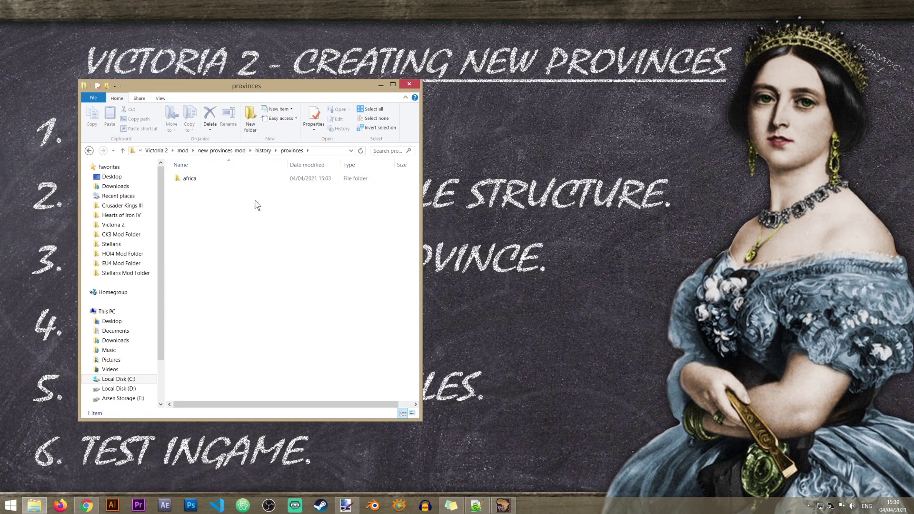
left_click(213, 184)
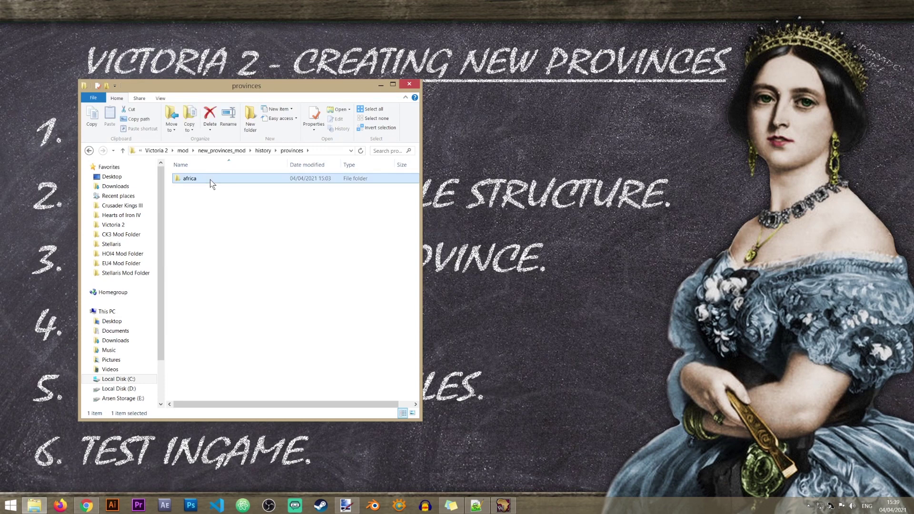
double_click(212, 184)
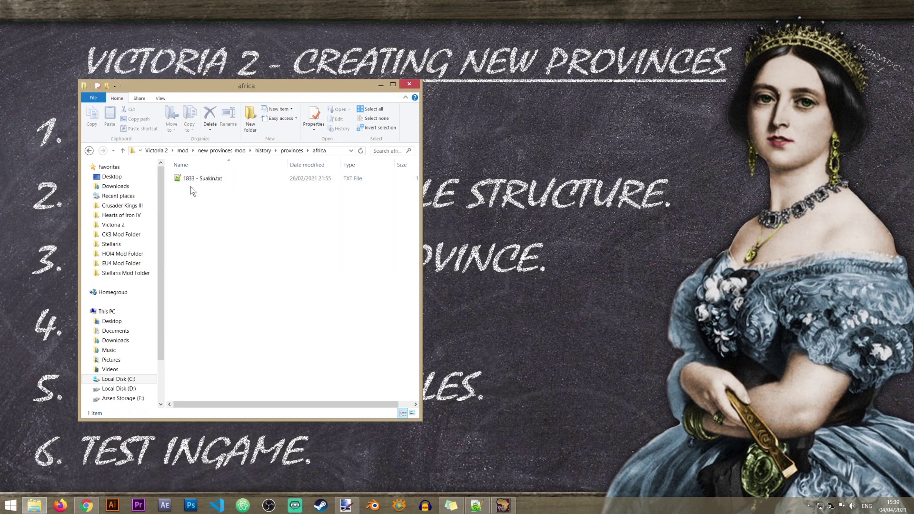
left_click(200, 186)
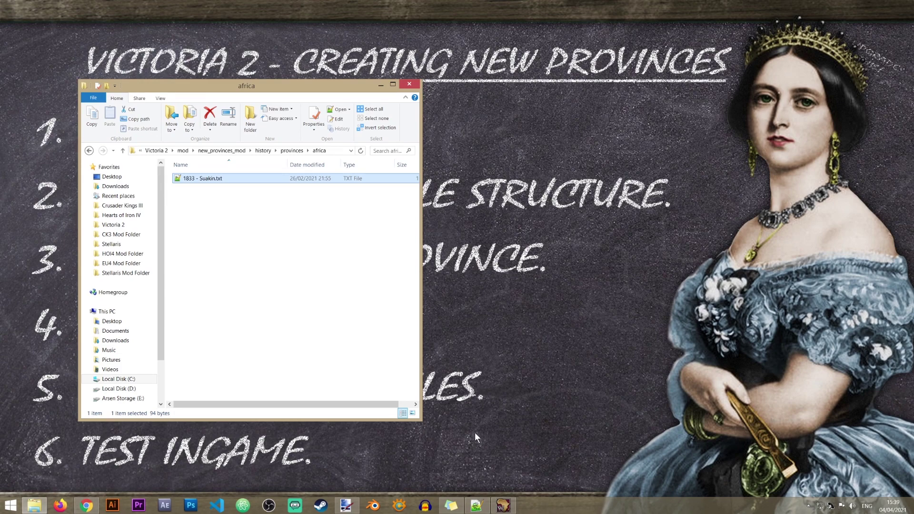
- Rename the Suakin history file as 3249 - South Sinai.txt, copying the province ID from region.txt
left_click(474, 506)
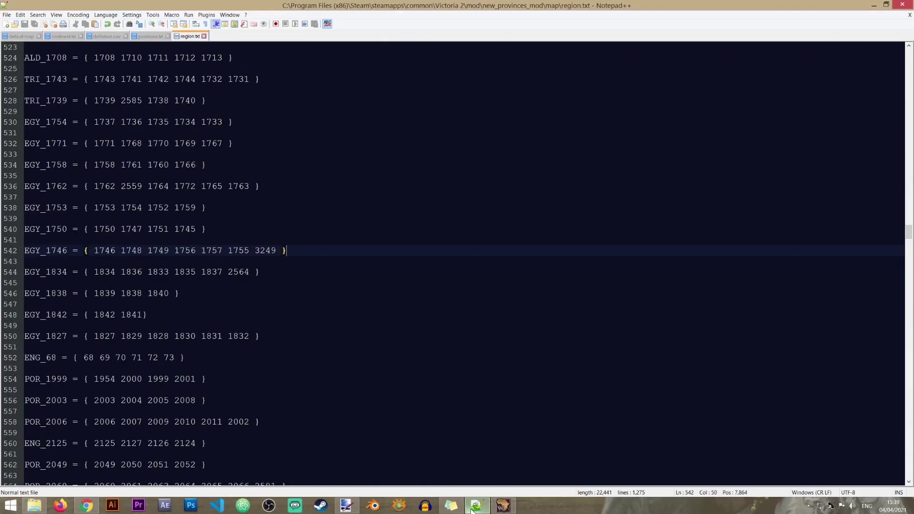
double_click(268, 253)
key("ctrl+c")
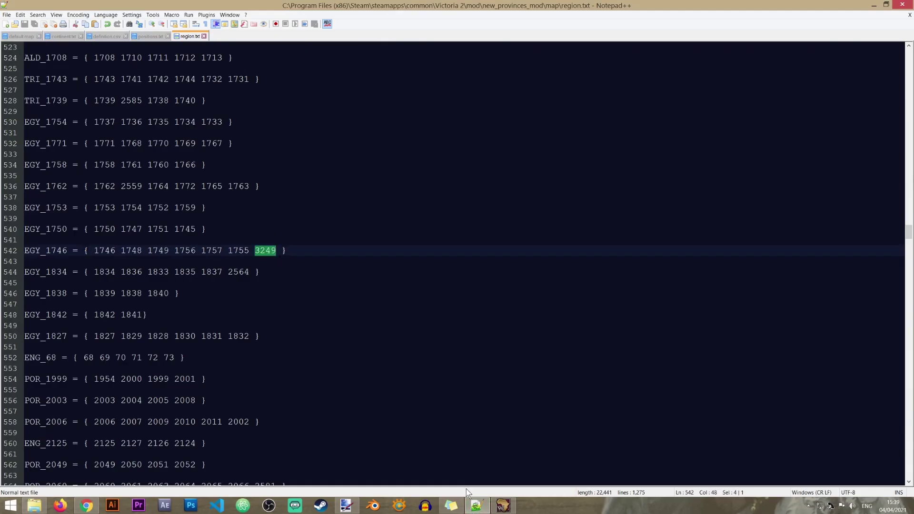
left_click(477, 507)
key("F2")
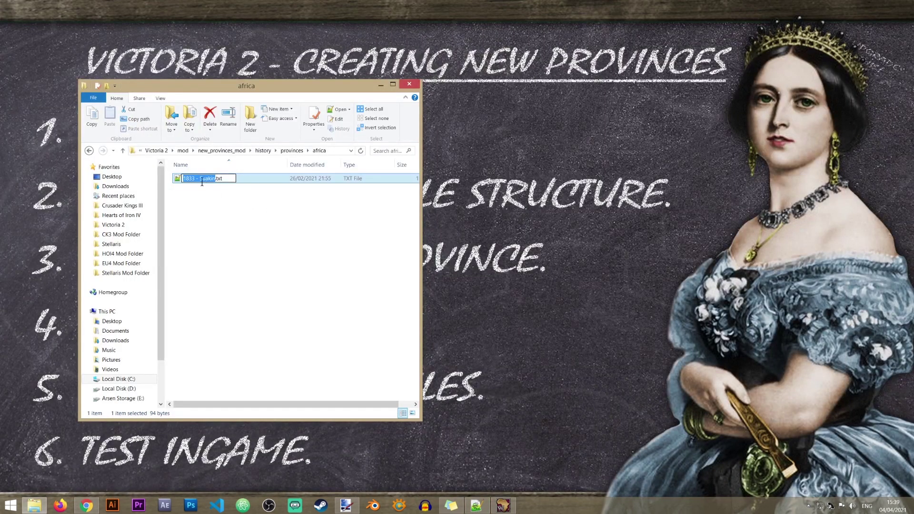
double_click(189, 178)
key("ctrl+v")
left_click_drag(200, 179, 215, 177)
type("South Sinai")
key("Return")
- Open 3249 - South Sinai.txt in Notepad++ and review its owner, controller and add_core entries
double_click(225, 179)
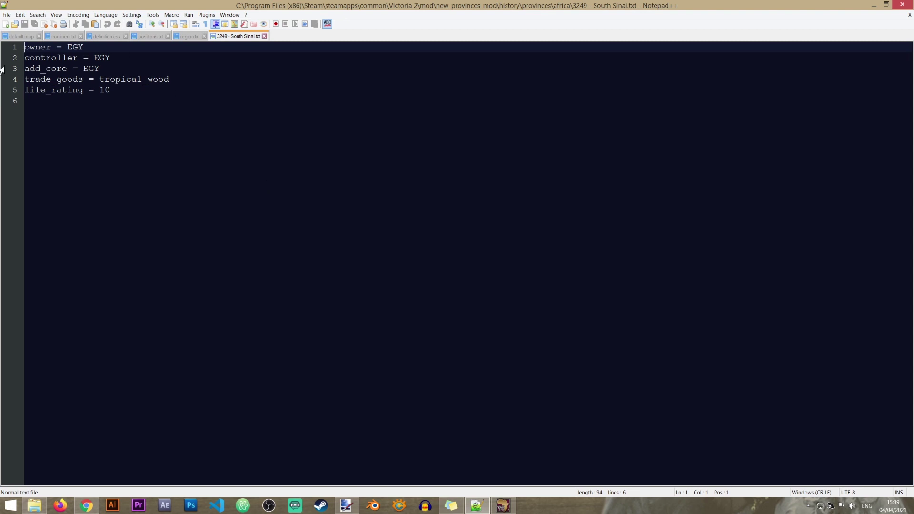
left_click_drag(83, 47, 110, 57)
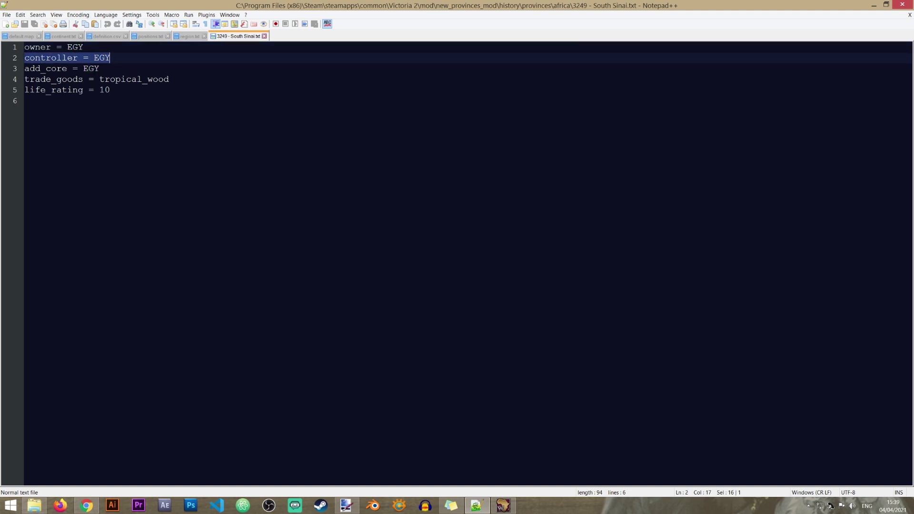
double_click(92, 70)
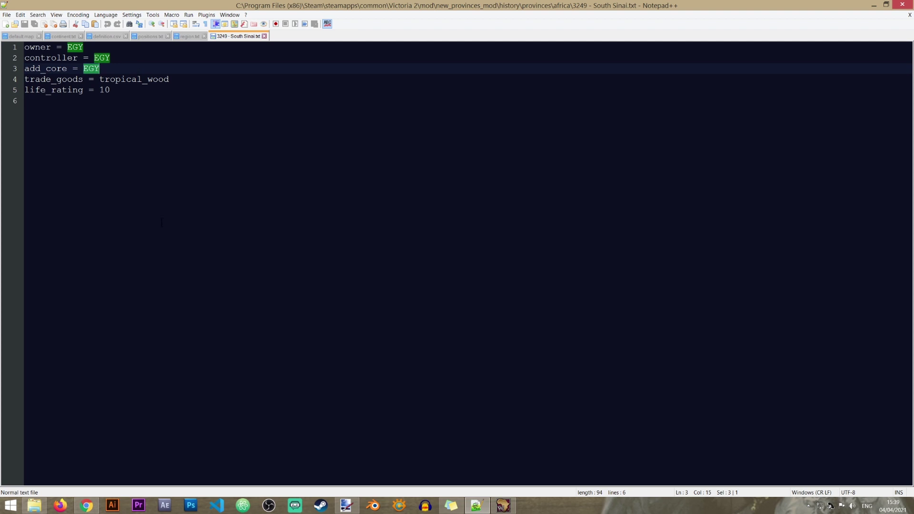
- Look up China's country tag in the base game's history/countries folder, then clear the search
left_click(33, 506)
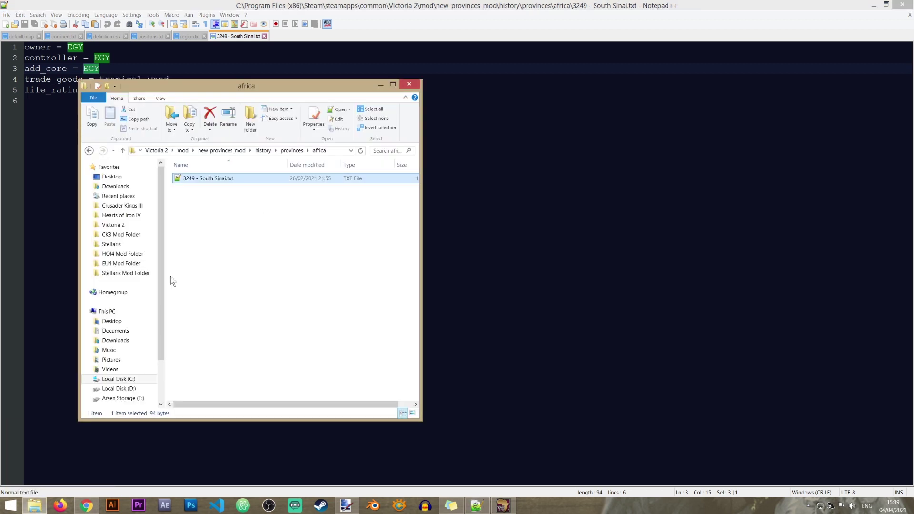
left_click(156, 150)
double_click(198, 251)
double_click(200, 180)
mouse_move(417, 180)
left_mouse_down()
mouse_move(419, 302)
mouse_move(416, 174)
left_mouse_up()
left_click(394, 151)
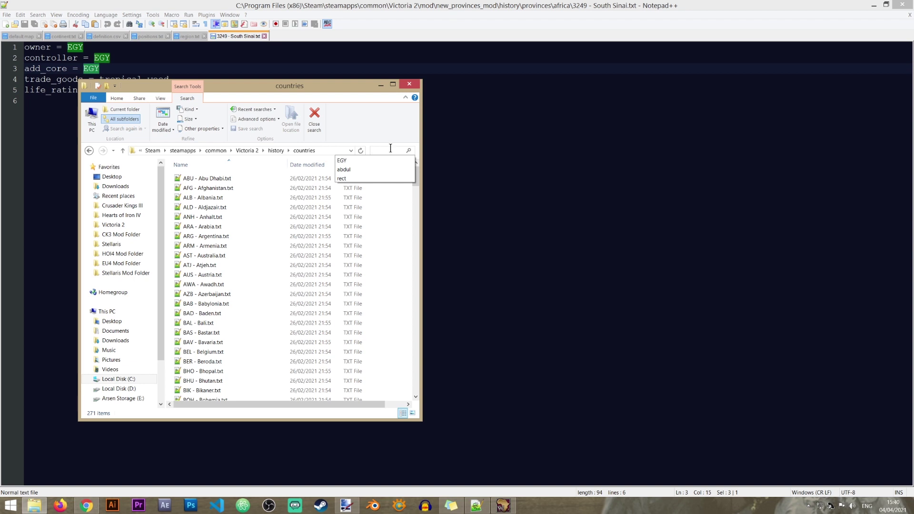
key("Escape")
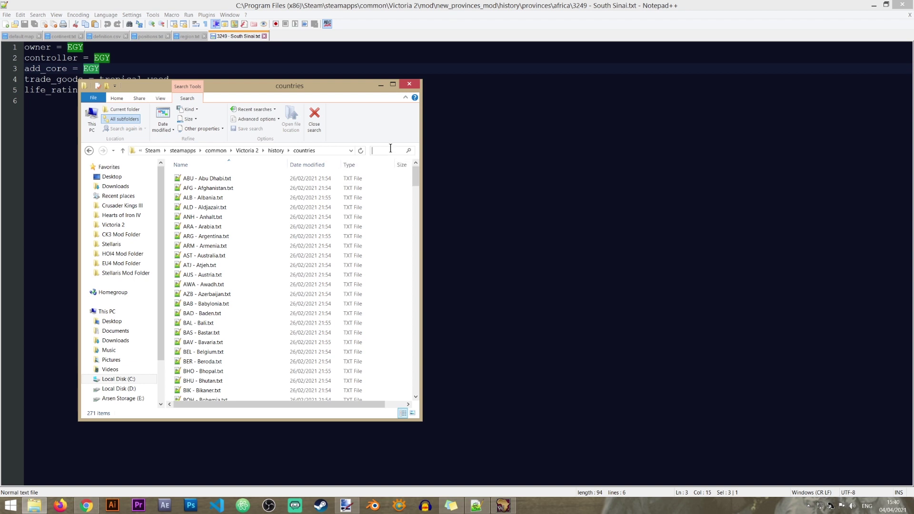
type("China")
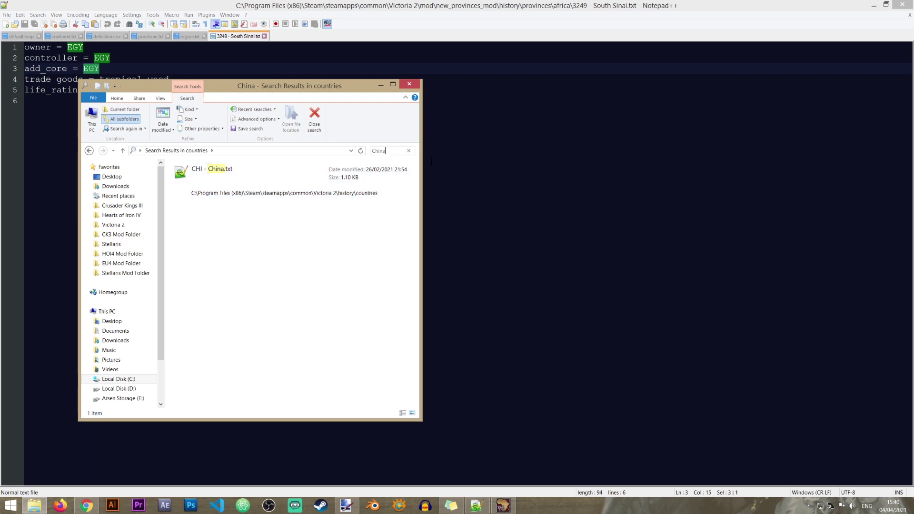
left_click(408, 150)
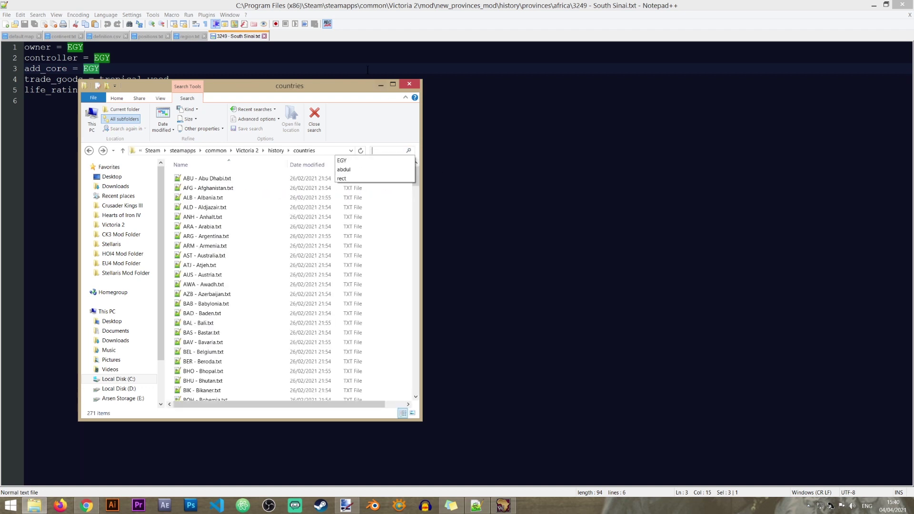
- Review the life_rating and trade_goods entries in 3249 - South Sinai.txt
left_click_drag(344, 87, 372, 134)
left_click(118, 95)
double_click(114, 92)
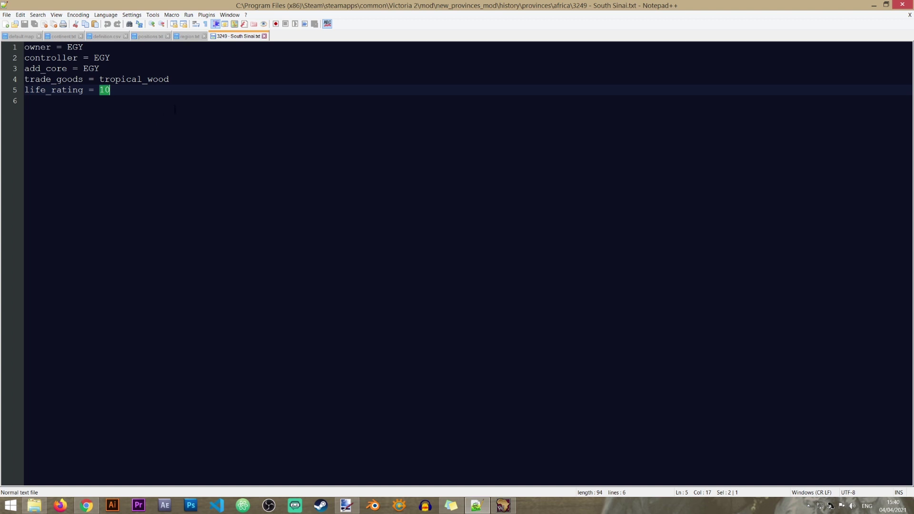
double_click(32, 79)
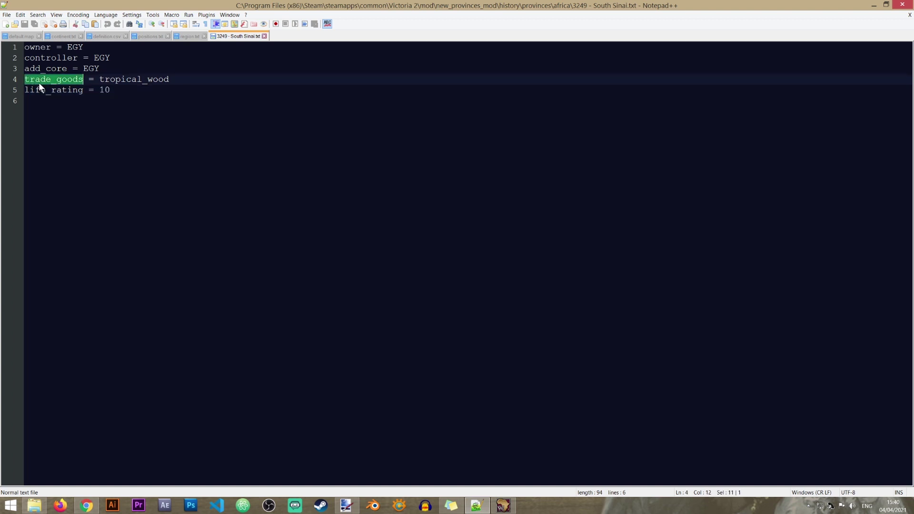
double_click(117, 80)
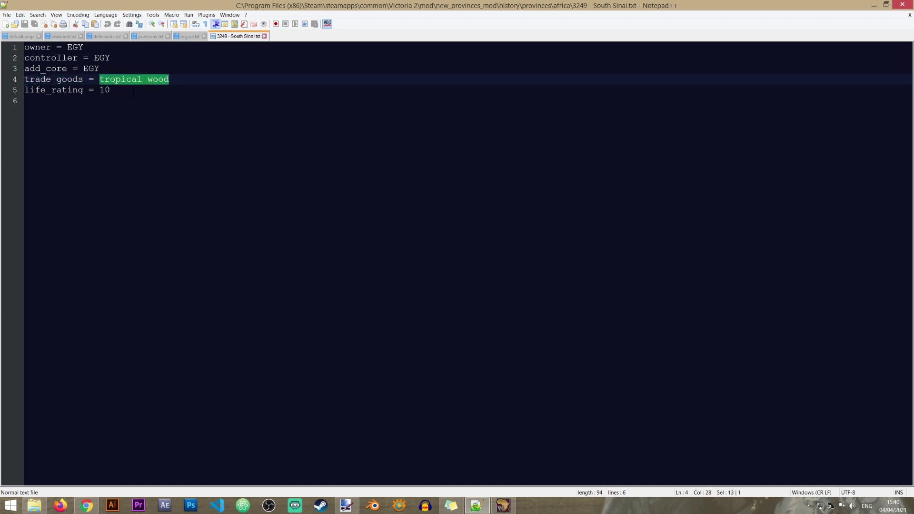
- Open goods.txt from the base game's common folder in Notepad++
left_click(34, 506)
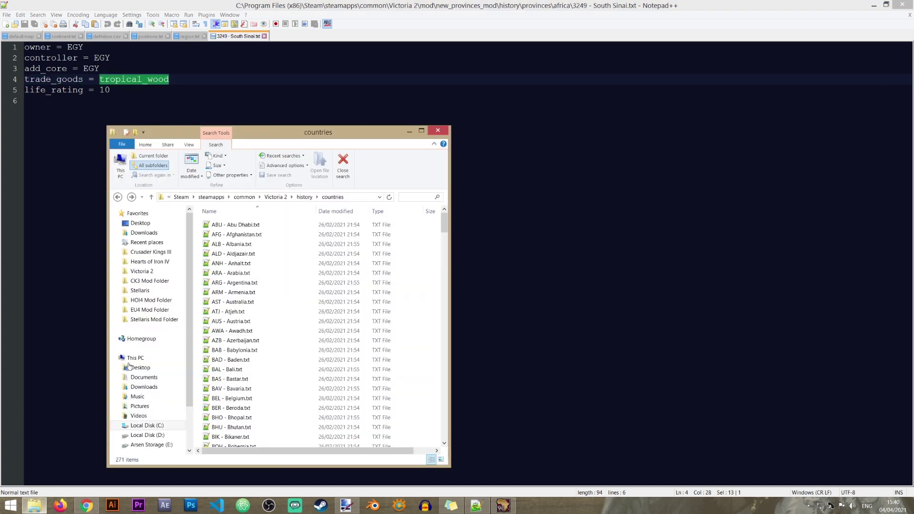
left_click(526, 248)
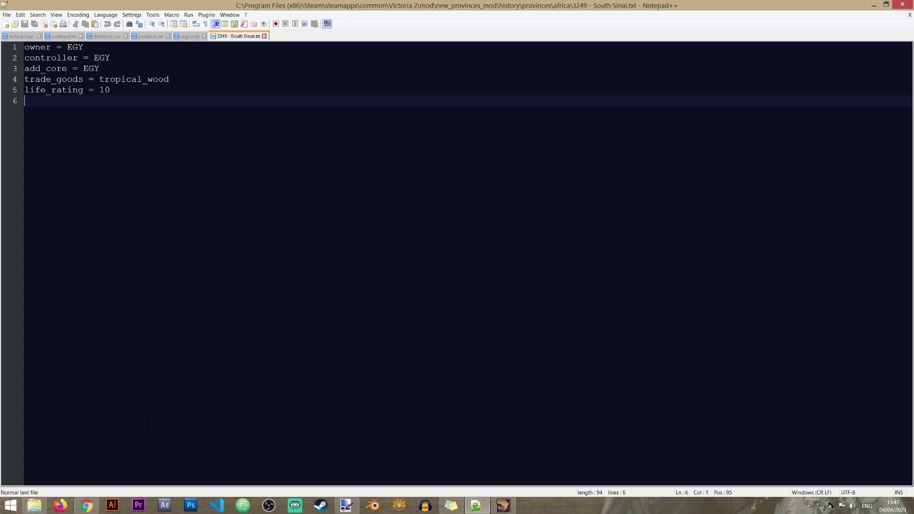
left_click(33, 506)
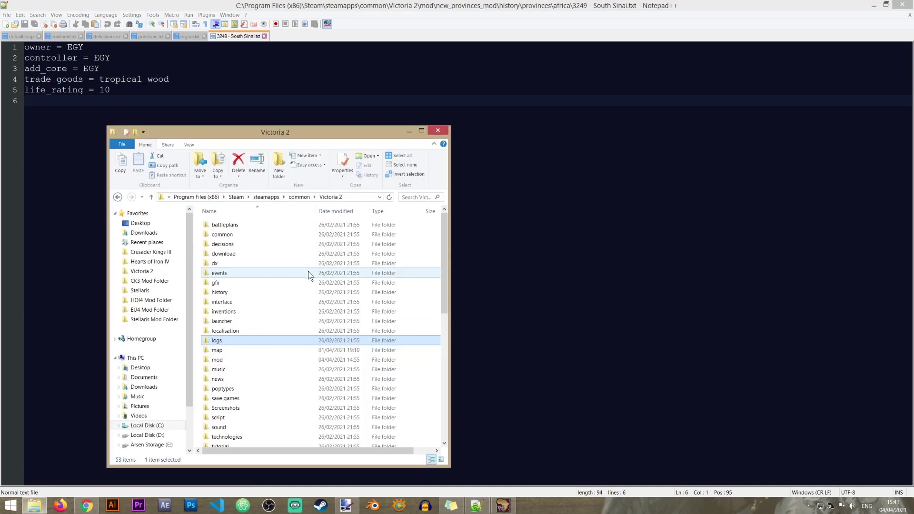
double_click(253, 238)
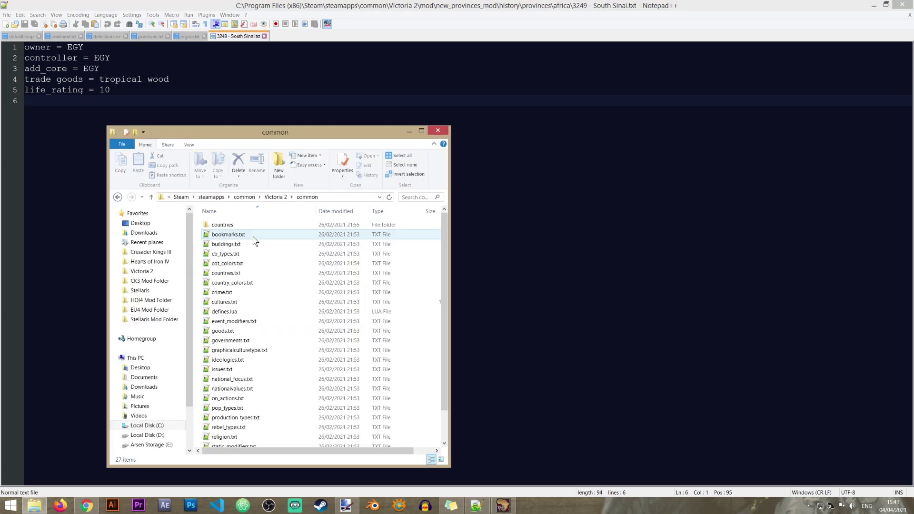
double_click(265, 333)
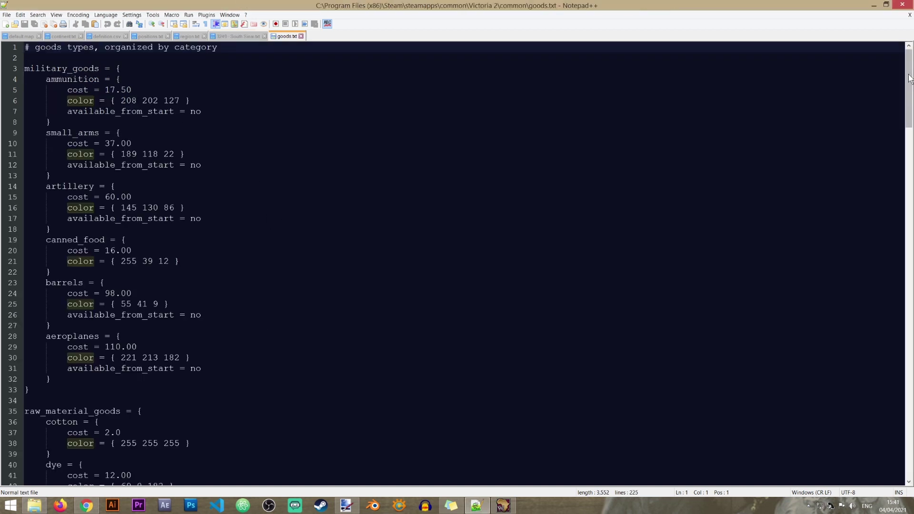
- Copy the good name coal from the raw_material_goods section of goods.txt
double_click(64, 68)
scroll(64, 76, "down", 4)
double_click(59, 283)
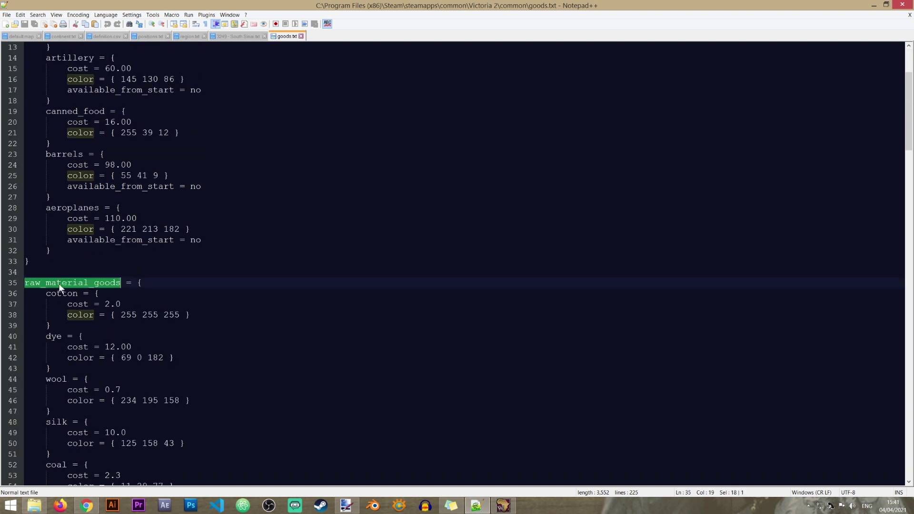
scroll(88, 372, "down", 3)
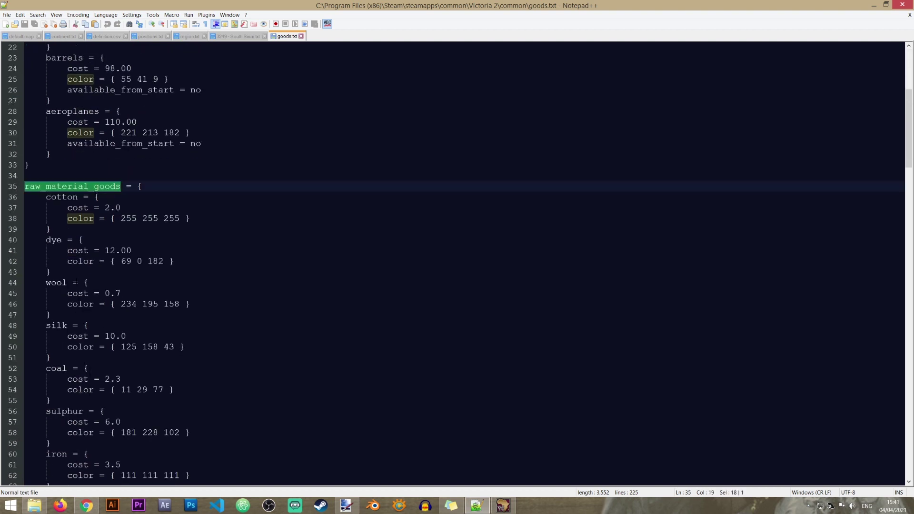
double_click(57, 368)
key("ctrl+c")
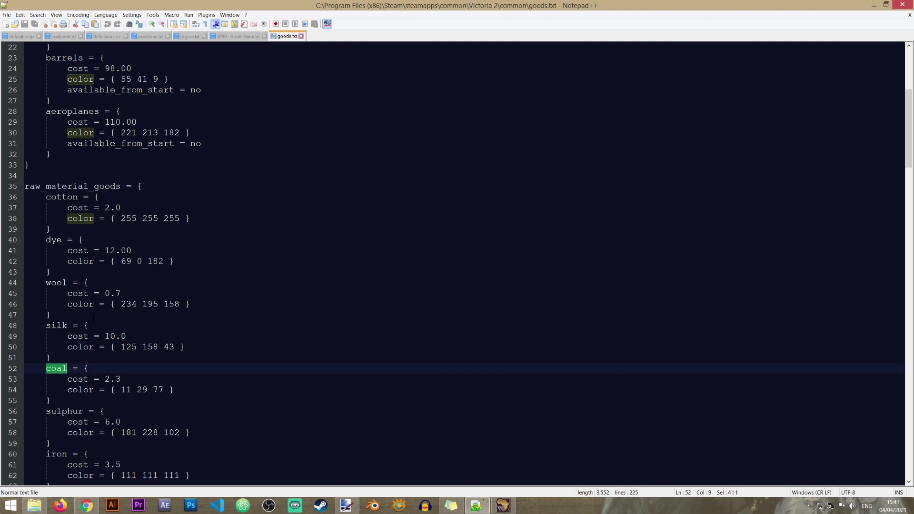
- Set trade_goods to coal in 3249 - South Sinai.txt and save the file
left_click(238, 36)
left_click(148, 79)
double_click(148, 79)
key("ctrl+v")
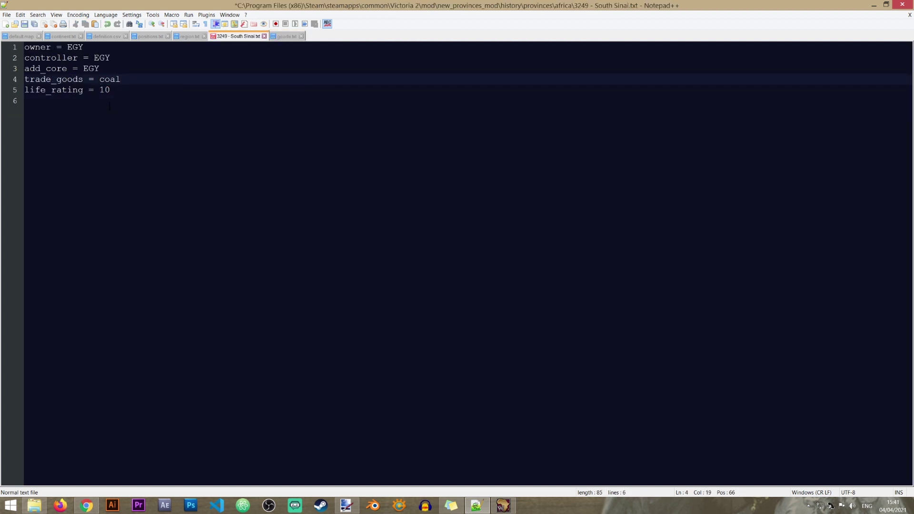
key("ctrl+s")
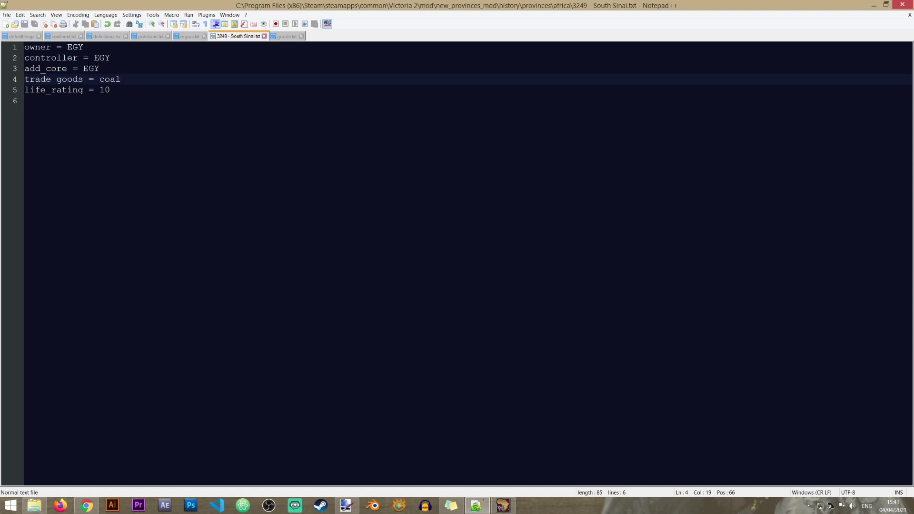
- Open the canada folder in the base game's history/provinces directory in File Explorer
left_click(34, 506)
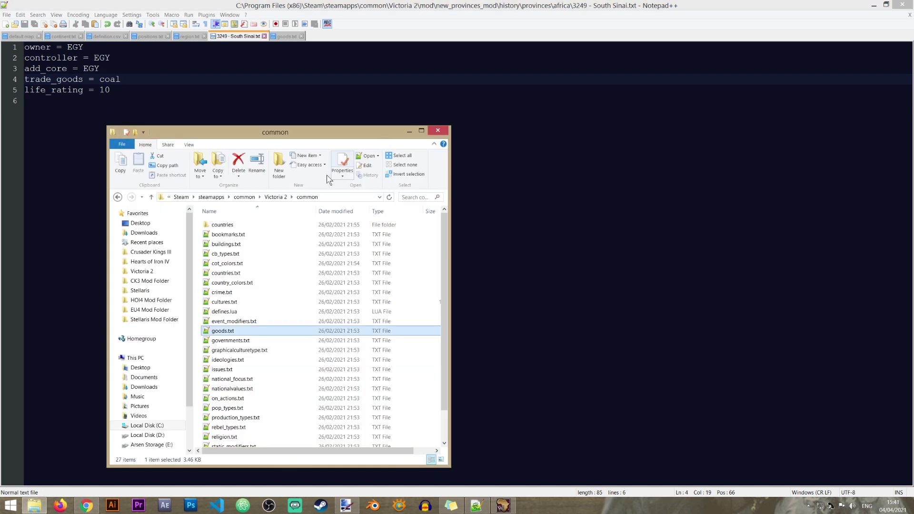
double_click(236, 292)
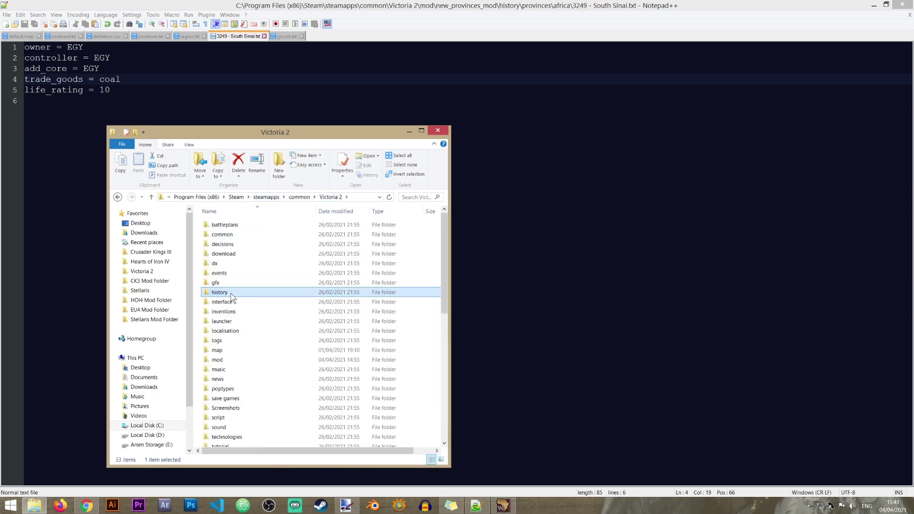
double_click(245, 256)
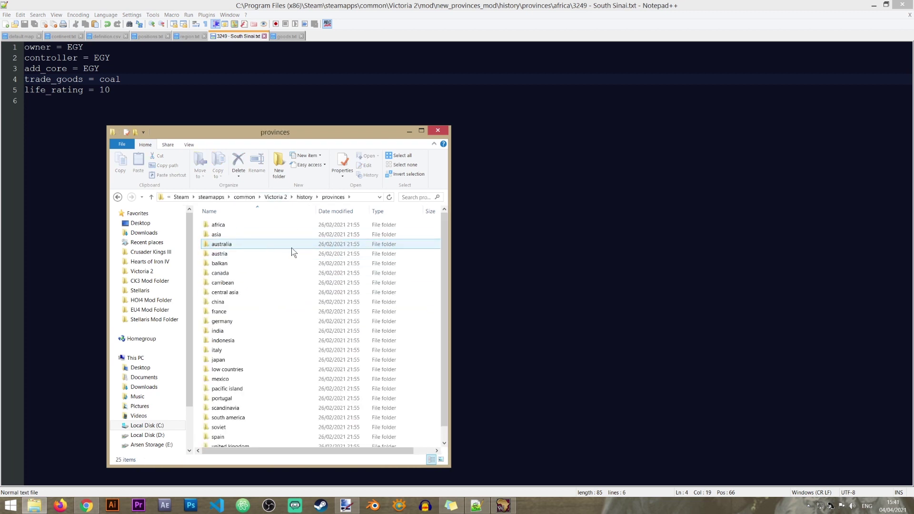
double_click(274, 275)
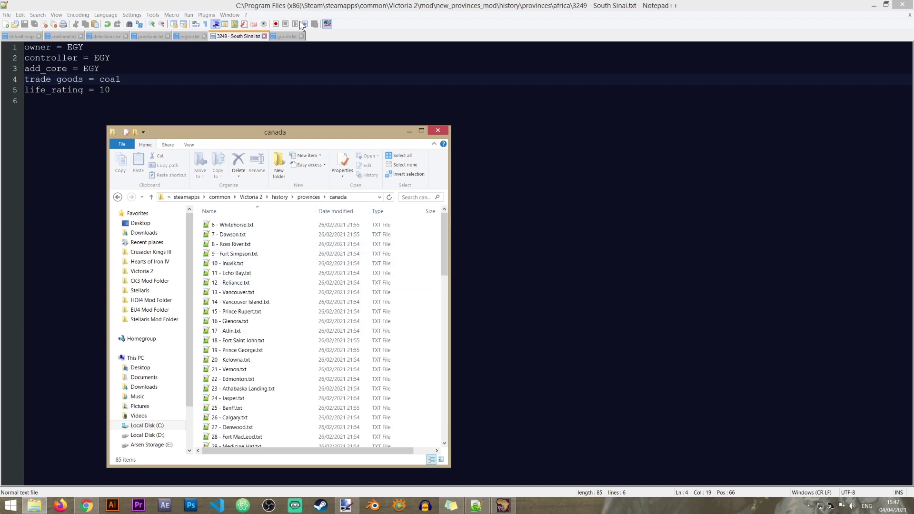
- Open the Canadian province files 10 - Inuvik.txt and 22 - Edmonton.txt in Notepad++ for reference
double_click(259, 264)
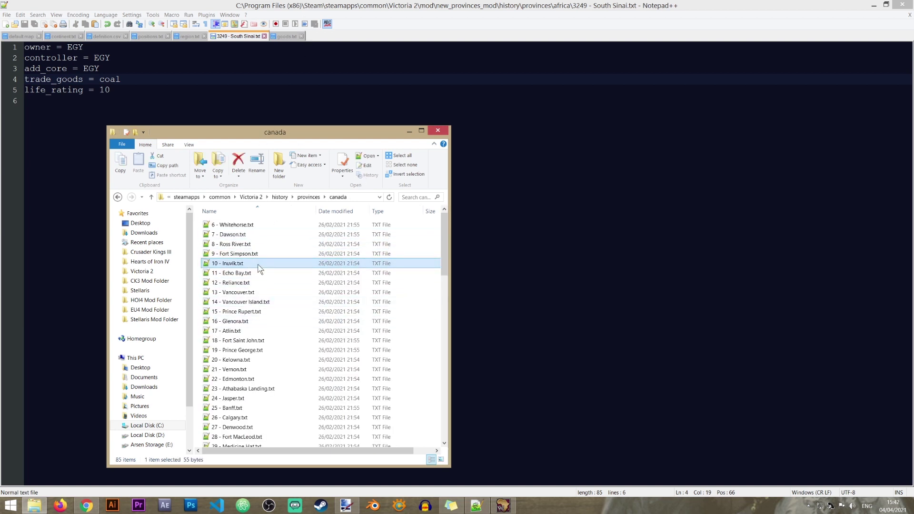
key("alt+Tab")
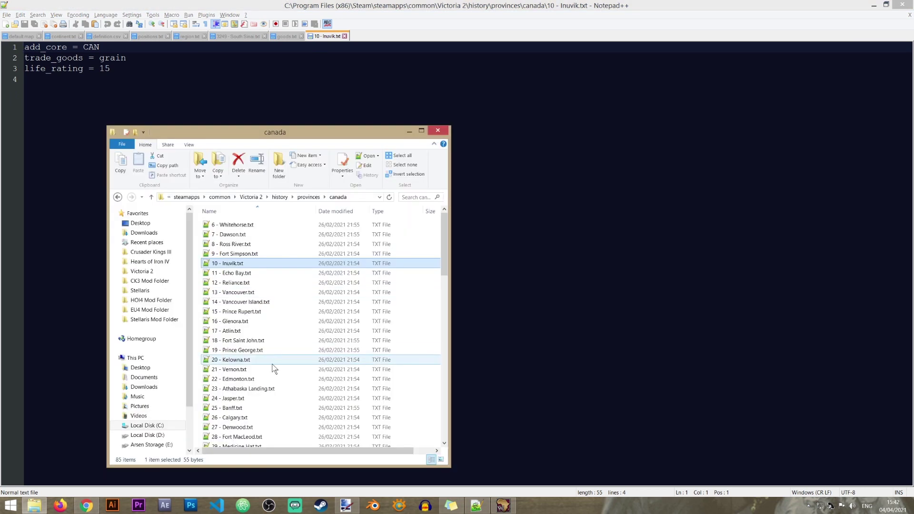
double_click(268, 381)
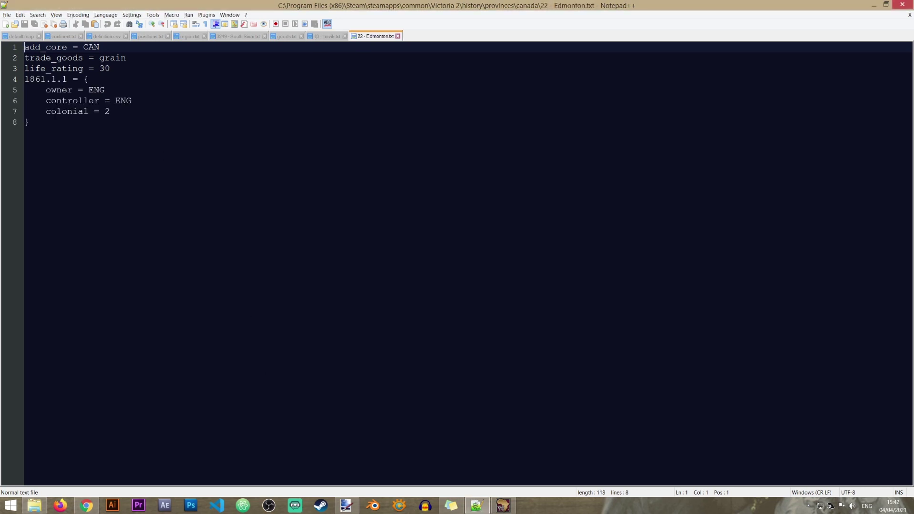
- Examine the colonial = 2 line in 22 - Edmonton.txt and return to 3249 - South Sinai.txt
left_click_drag(45, 111, 109, 111)
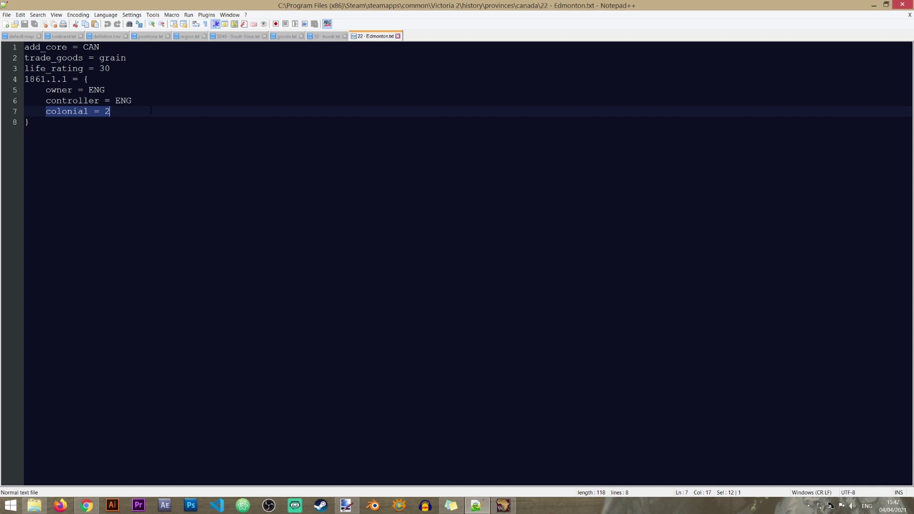
left_click(239, 37)
left_click(281, 37)
left_click(233, 37)
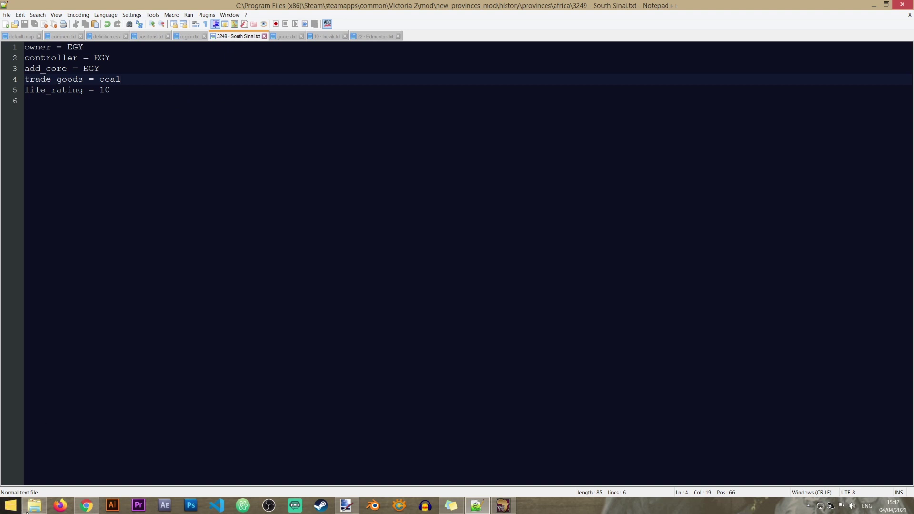
- Open Egypt.txt from the history/pops/1836.1.1 folder of new_provinces_mod
left_click(34, 506)
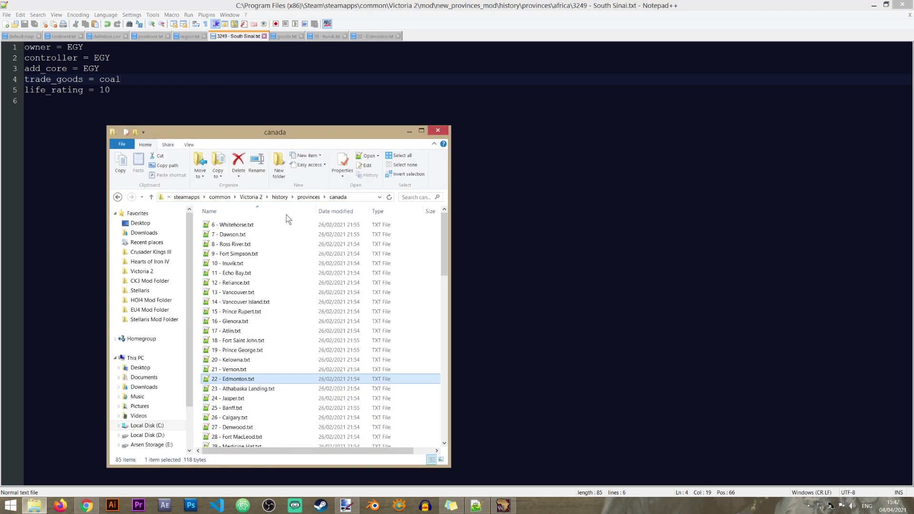
left_click(257, 198)
double_click(234, 360)
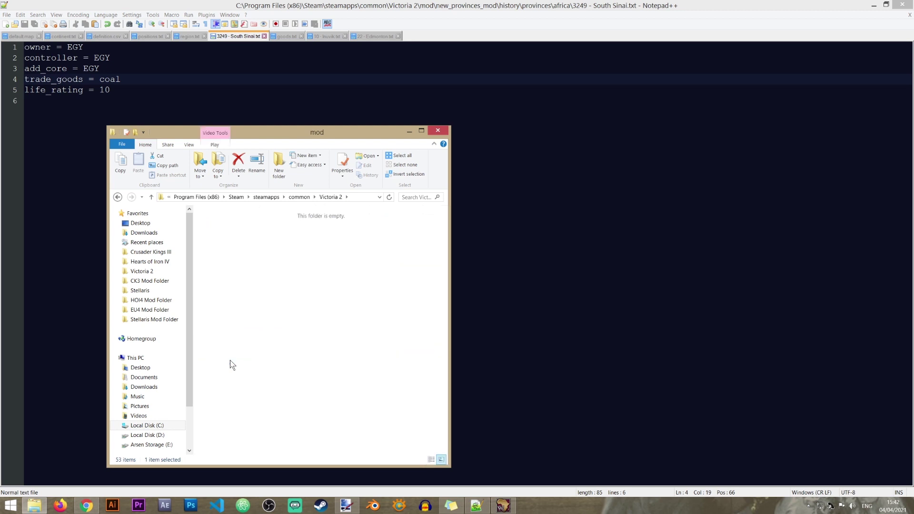
double_click(225, 293)
double_click(237, 226)
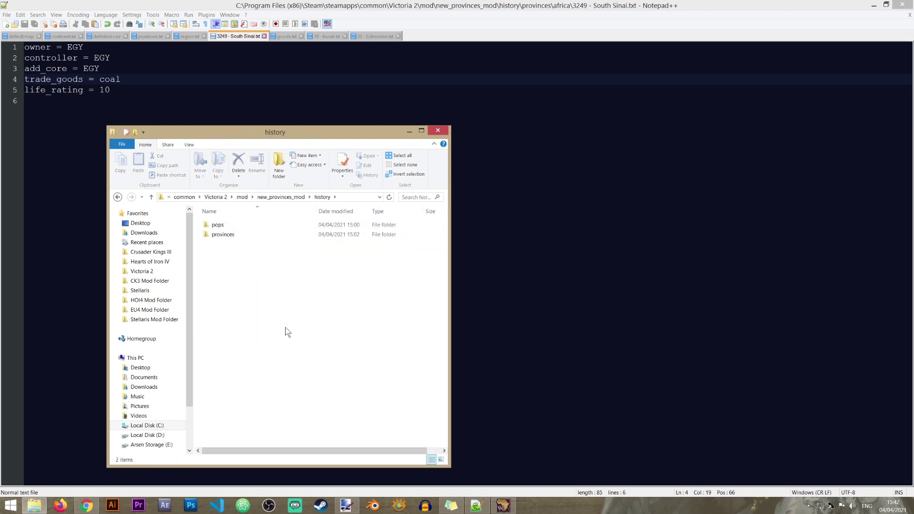
double_click(251, 225)
double_click(236, 225)
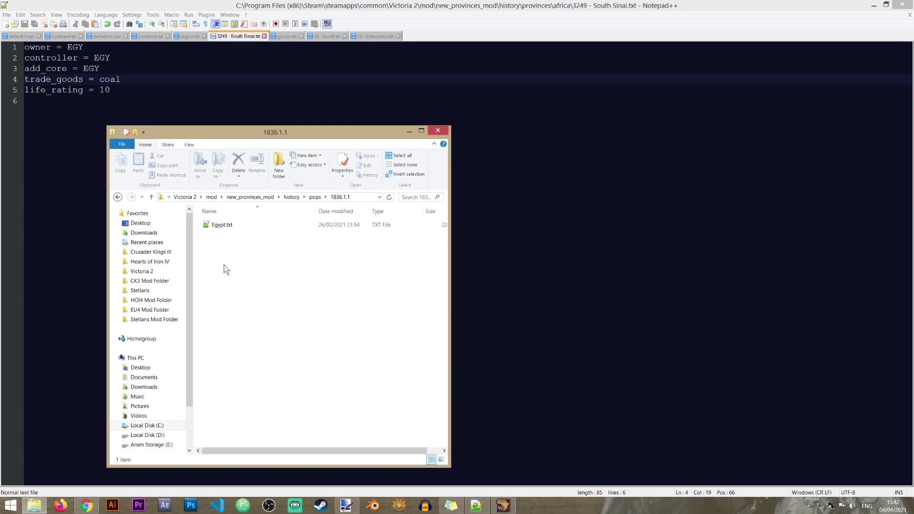
double_click(238, 226)
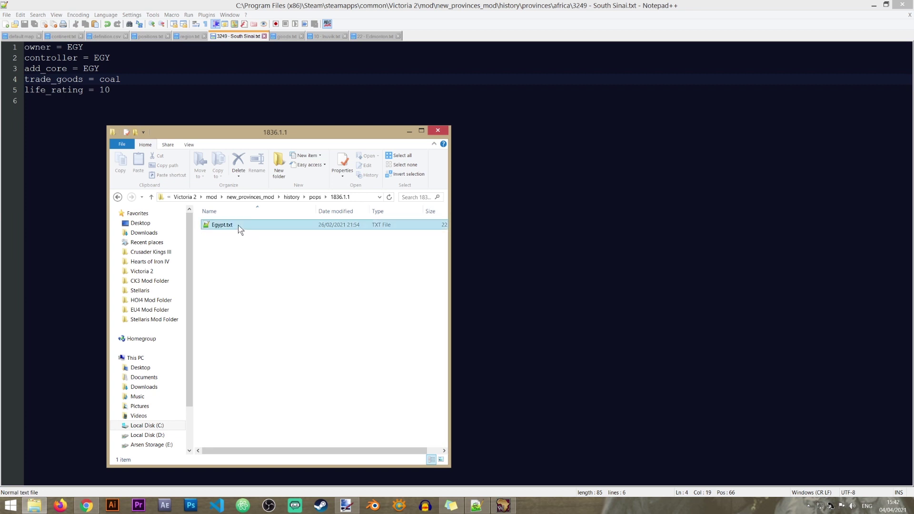
- Duplicate the whole 1772 (Ras Gharib) population block on a new line at the end of Egypt.txt
double_click(43, 79)
scroll(153, 151, "down", 20)
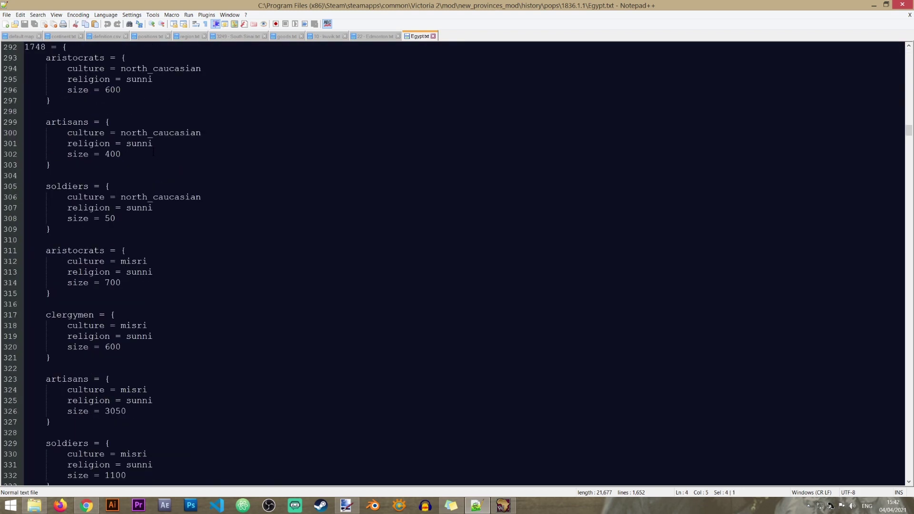
scroll(153, 151, "up", 5)
scroll(154, 151, "up", 20)
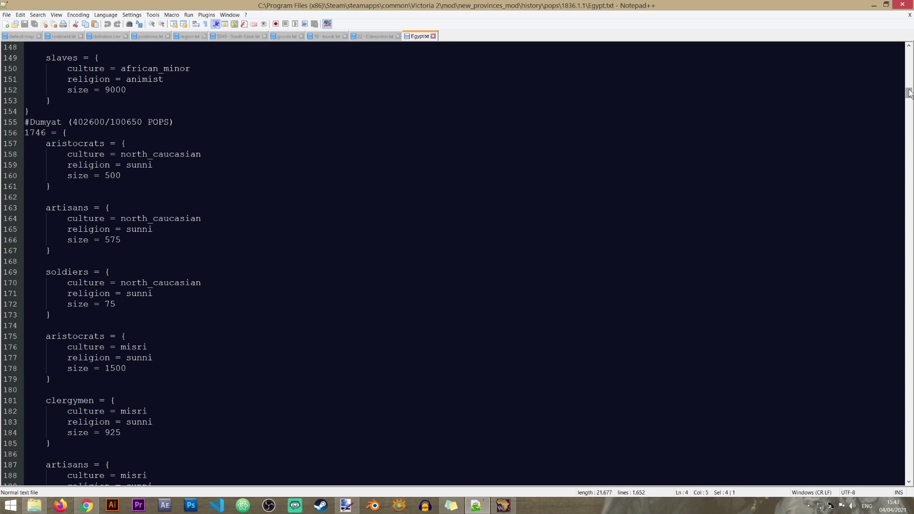
left_click_drag(909, 93, 890, 474)
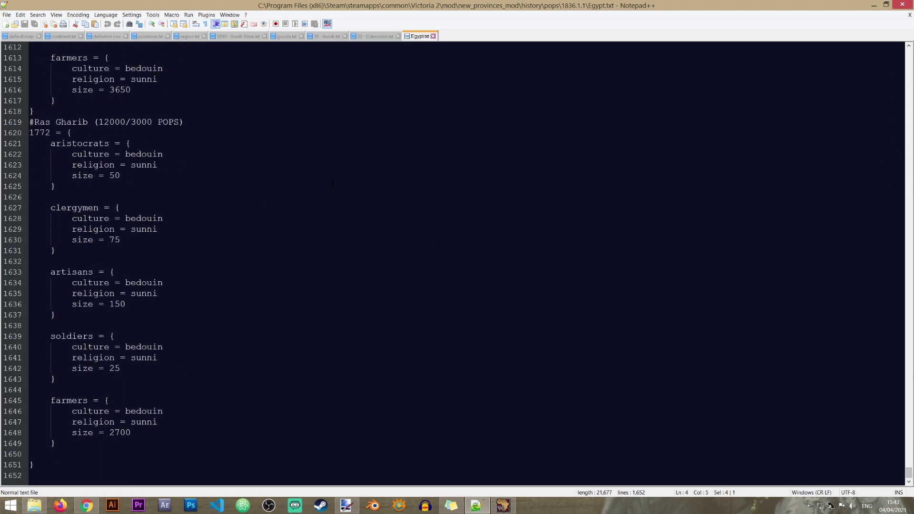
left_click_drag(54, 468, 30, 133)
key("Right")
key("Return")
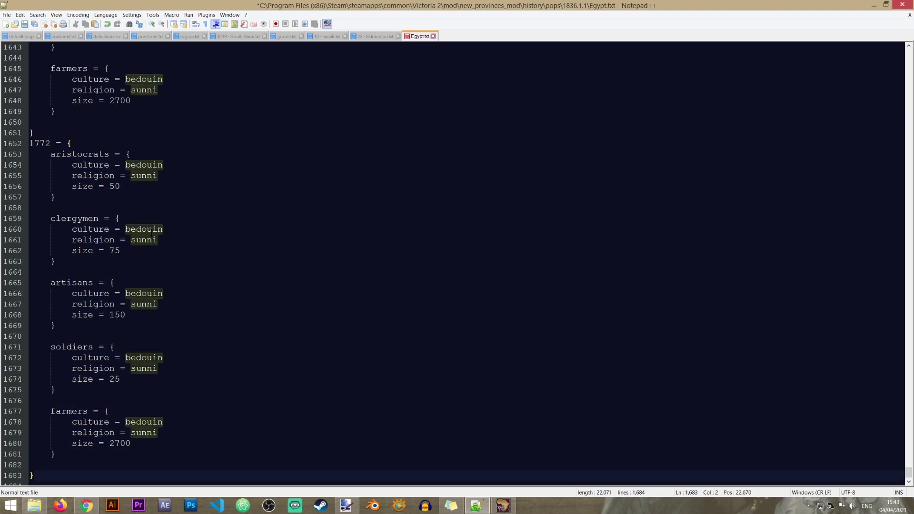
- Replace the ID of the duplicated population block with 3249, copied from the South Sinai entry in definition.csv
double_click(42, 144)
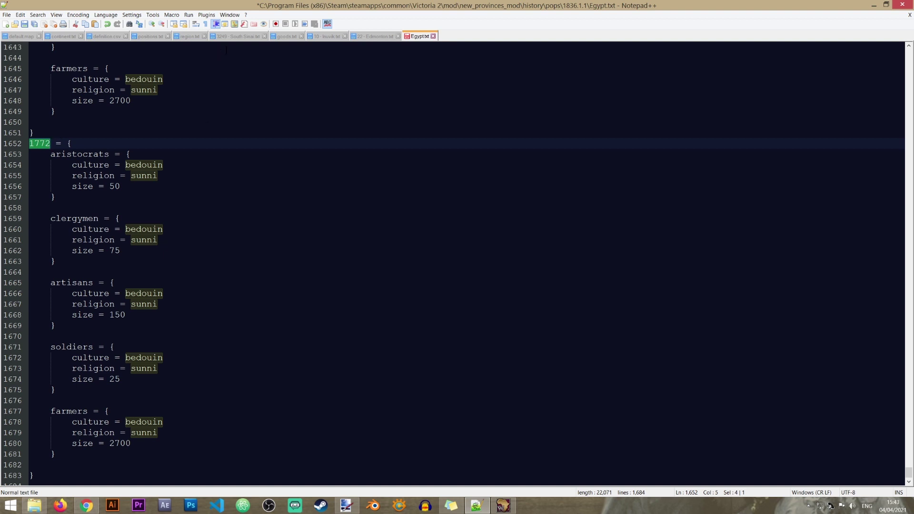
left_click(106, 36)
triple_click(29, 260)
double_click(40, 261)
key("ctrl+c")
left_click(415, 36)
key("ctrl+v")
double_click(67, 154)
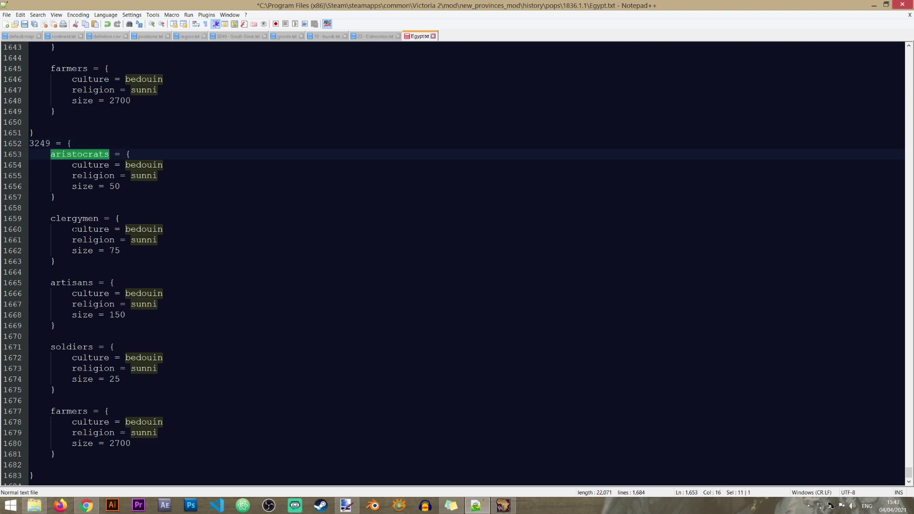
left_click(240, 144)
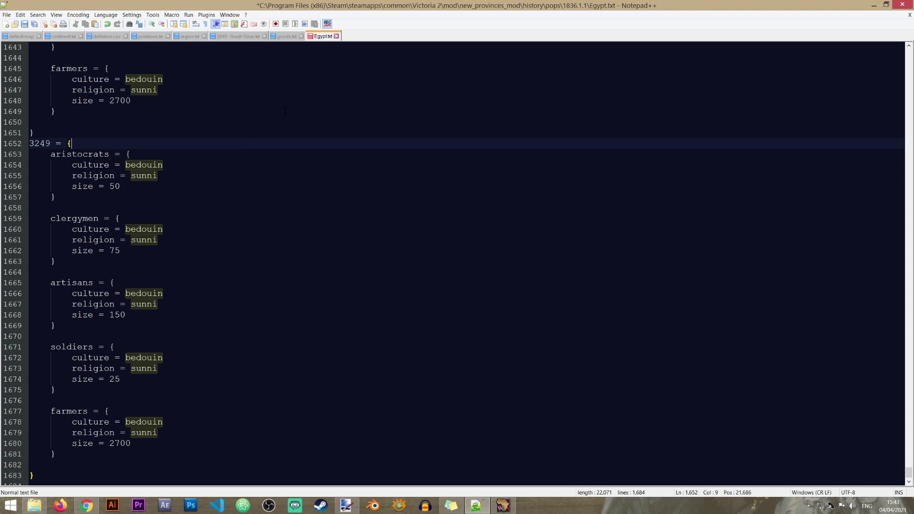
- Remove the owner, controller and add_core lines from 3249 - South Sinai.txt and put them back
left_click(236, 37)
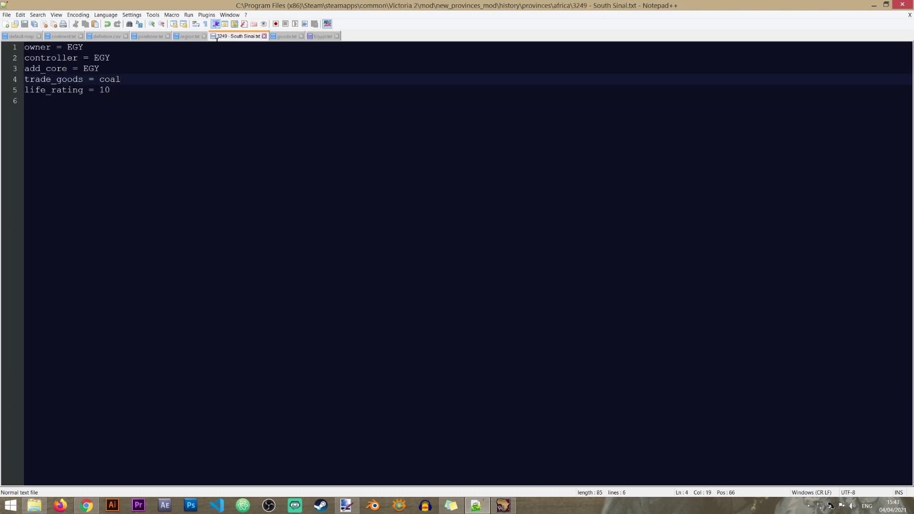
left_click(105, 68)
key("ctrl+shift+Home")
key("ctrl+c")
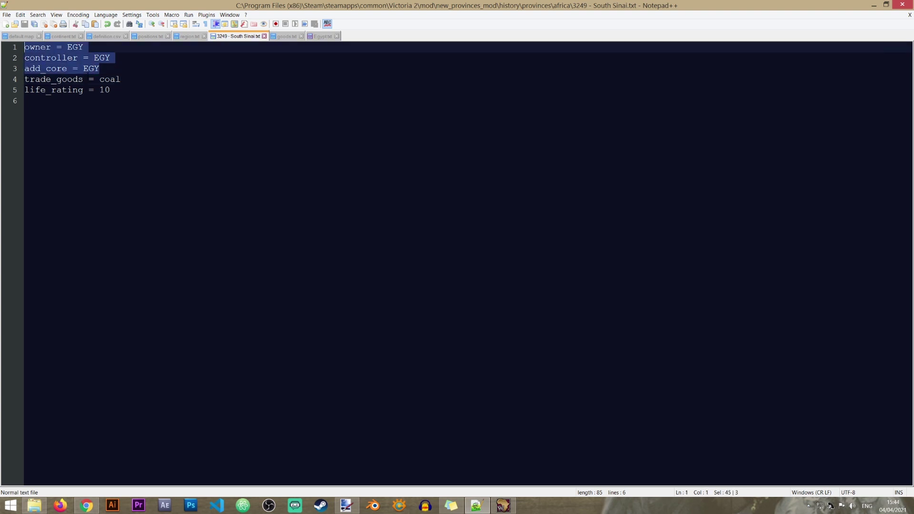
key("BackSpace")
key("Delete")
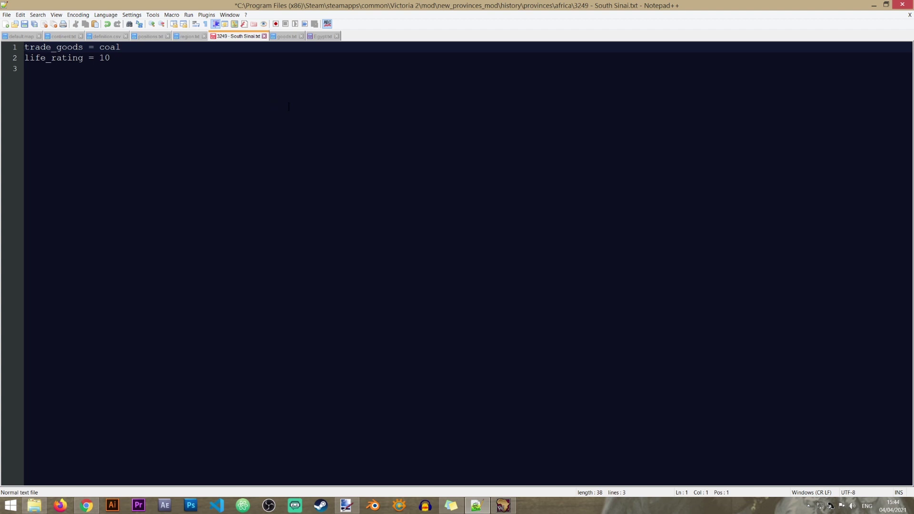
key("Return")
key("ctrl+v")
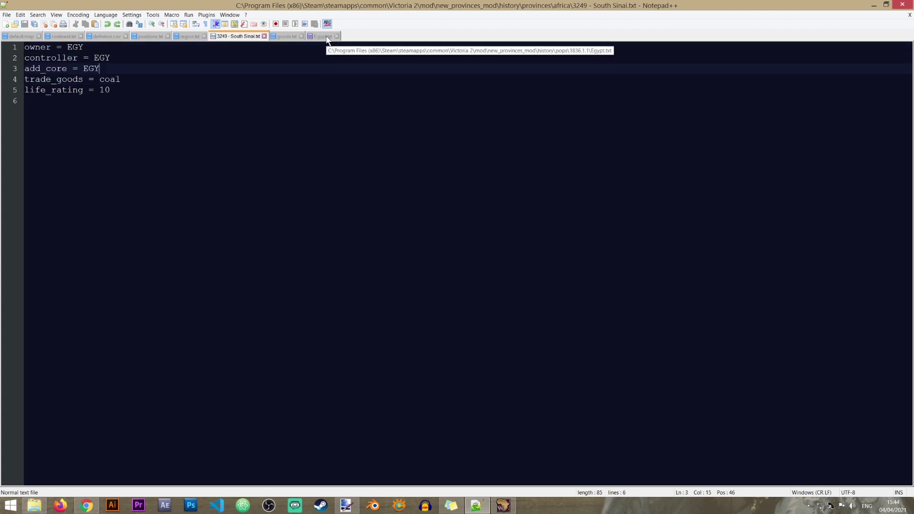
- Review the aristocrats entry in the 3249 population block of Egypt.txt and save the file
left_click(326, 37)
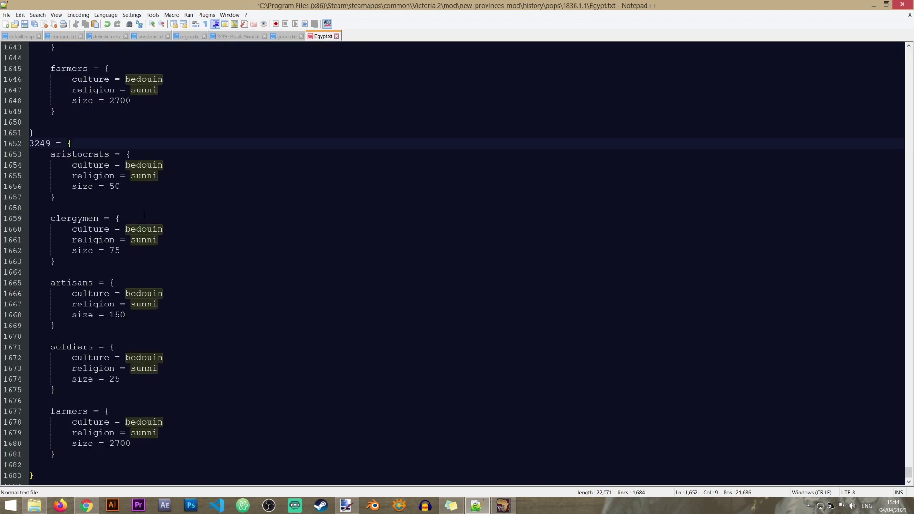
double_click(88, 156)
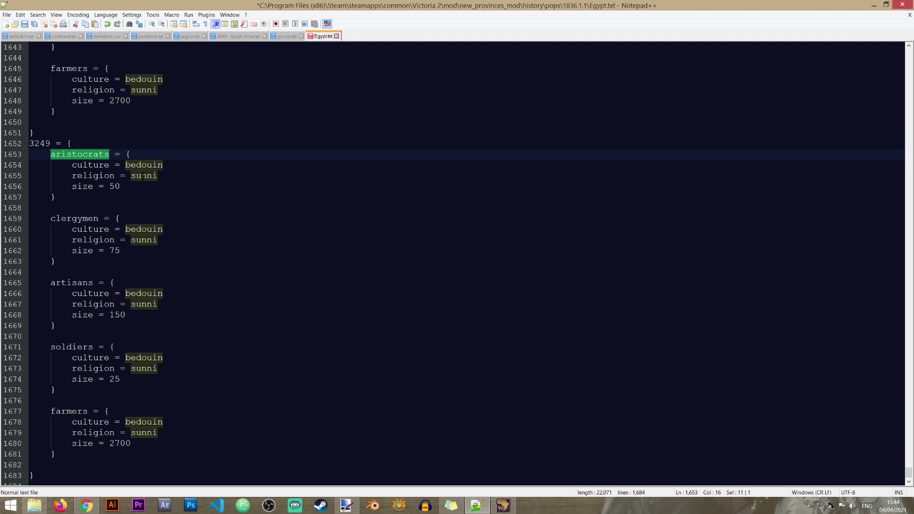
left_click(150, 153)
left_click(97, 139)
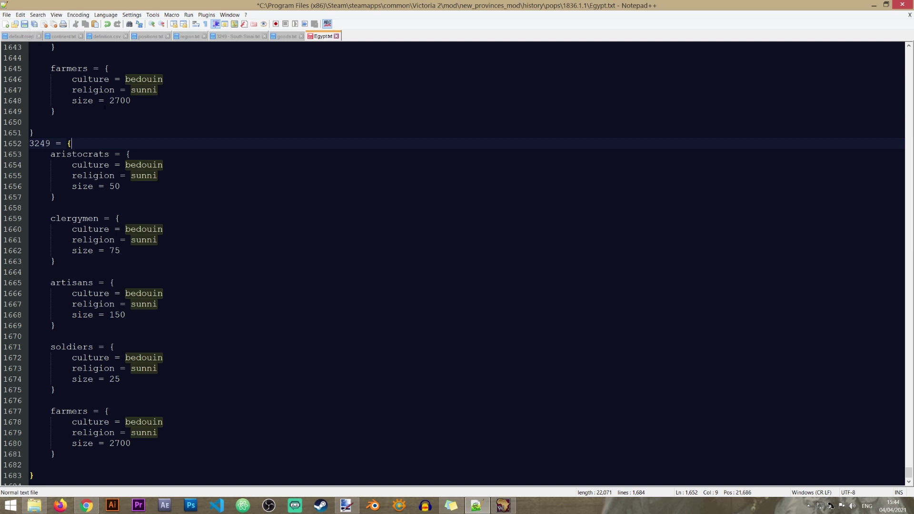
left_click(24, 24)
left_click(209, 356)
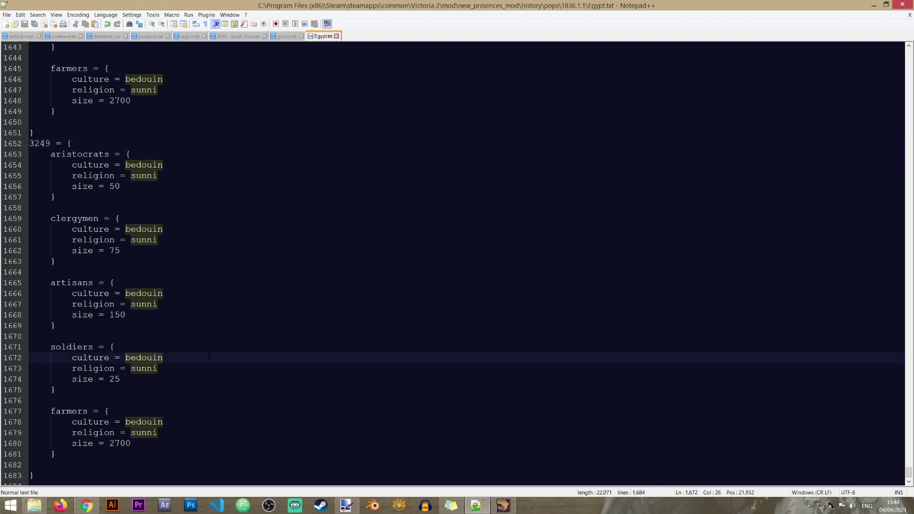
- Open new_provinces.csv from the localisation folder of new_provinces_mod
key("super+d")
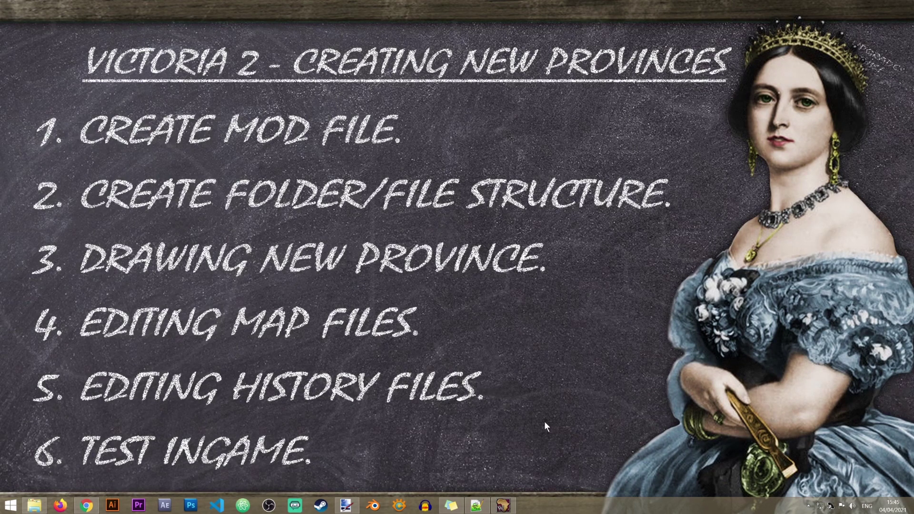
left_click(33, 505)
left_click(252, 199)
double_click(246, 236)
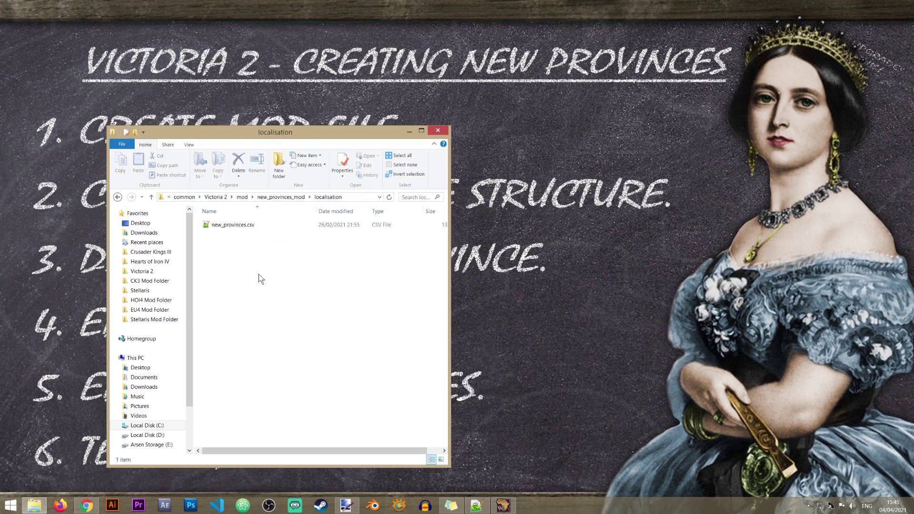
left_click(257, 231)
double_click(257, 231)
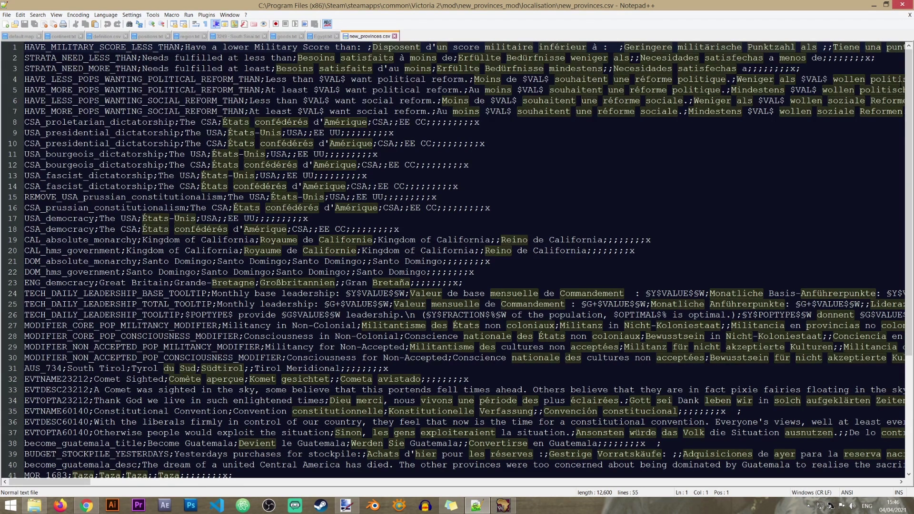
- Delete all existing content from new_provinces.csv
left_click_drag(909, 262, 897, 378)
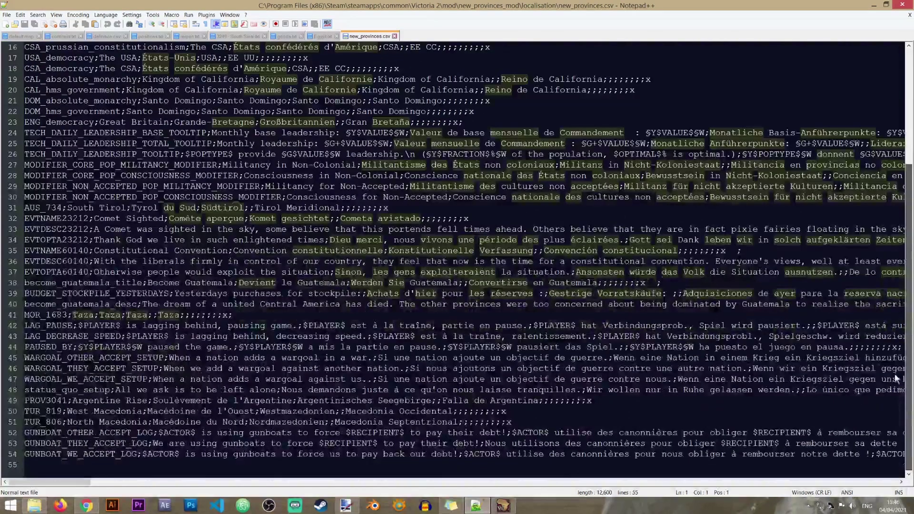
key("ctrl+a")
key("Delete")
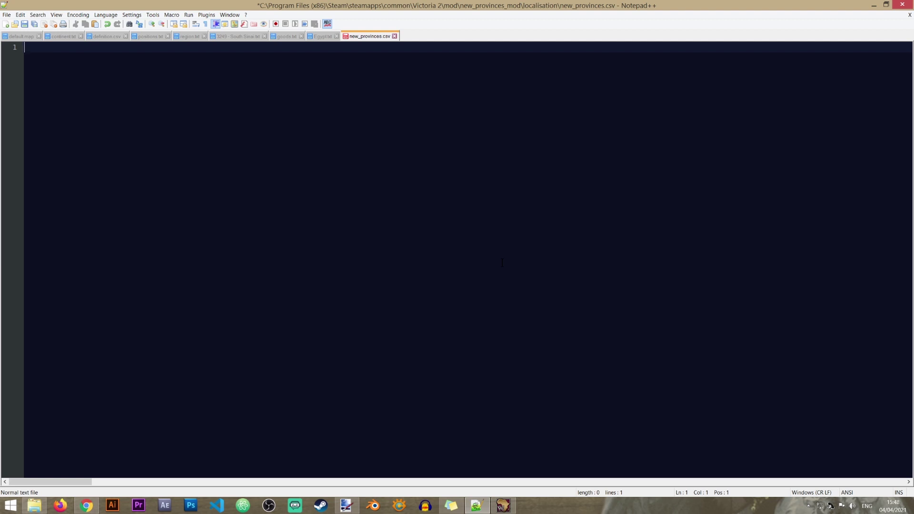
- Add the localisation entry PROV3249;South Sinai;x to new_provinces.csv and save the file
type("PROV")
left_click(115, 37)
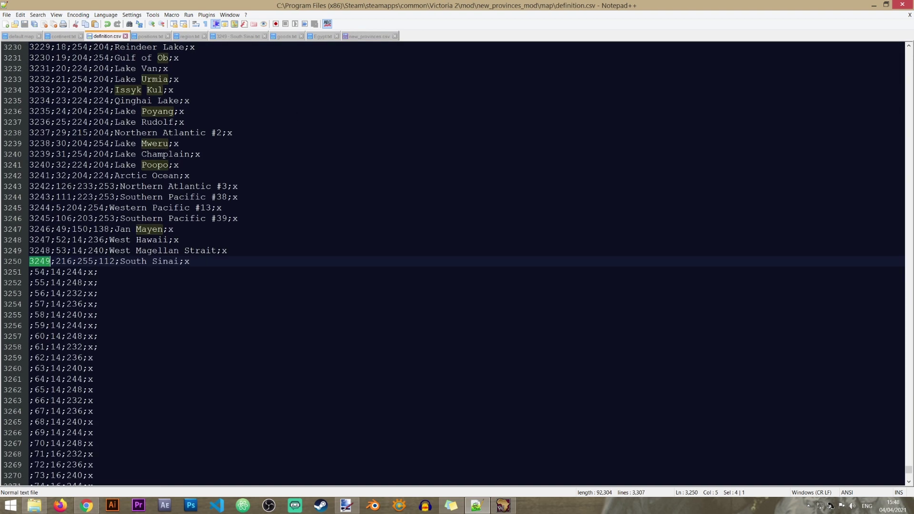
left_click(370, 37)
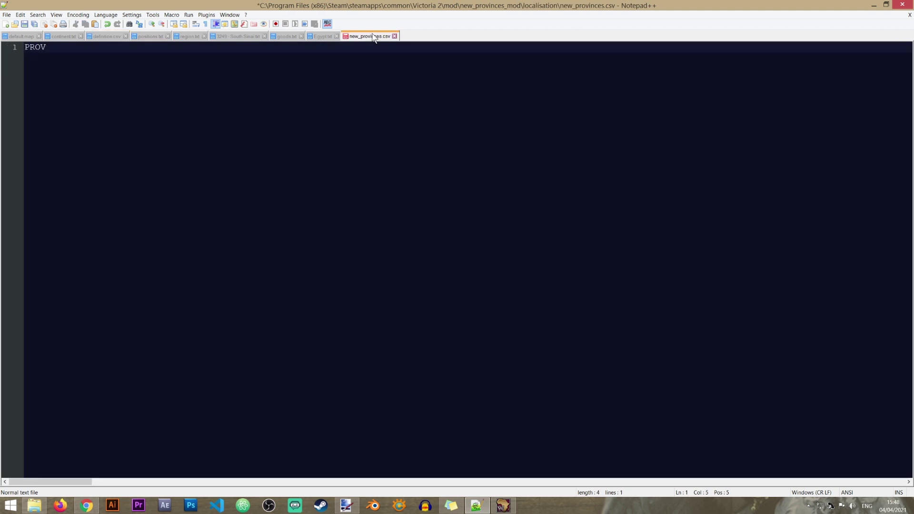
type("3249;South Sinai")
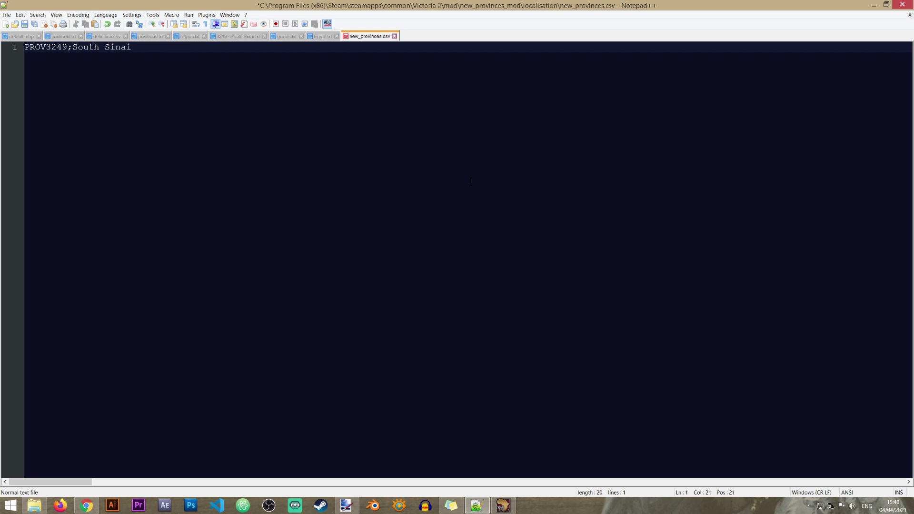
type(";x")
left_click(24, 24)
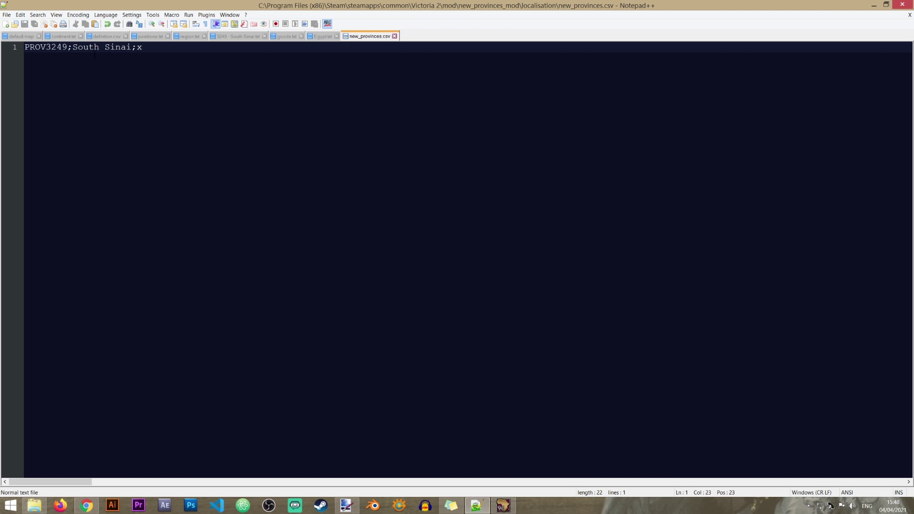
left_click_drag(69, 42, 47, 40)
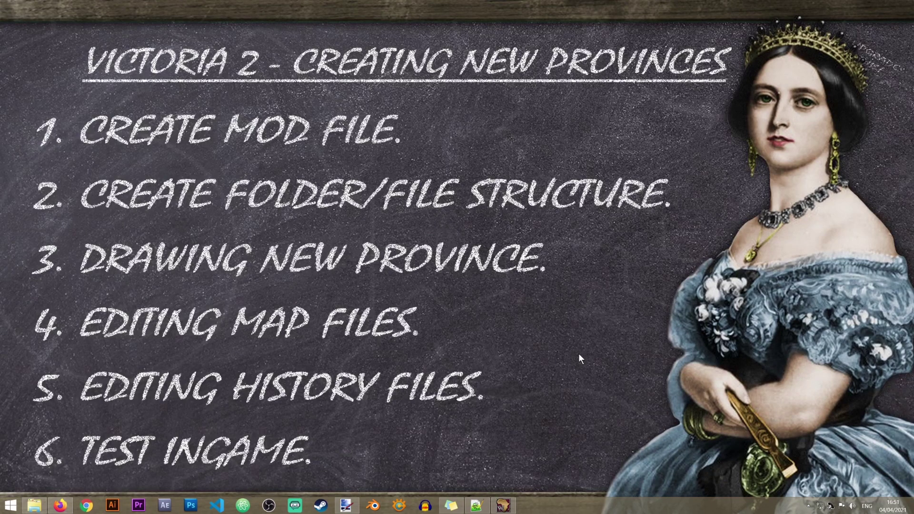
- Switch to the running Victoria 2 game, go to Egypt on the map and inspect the South Sinai province
left_click(504, 506)
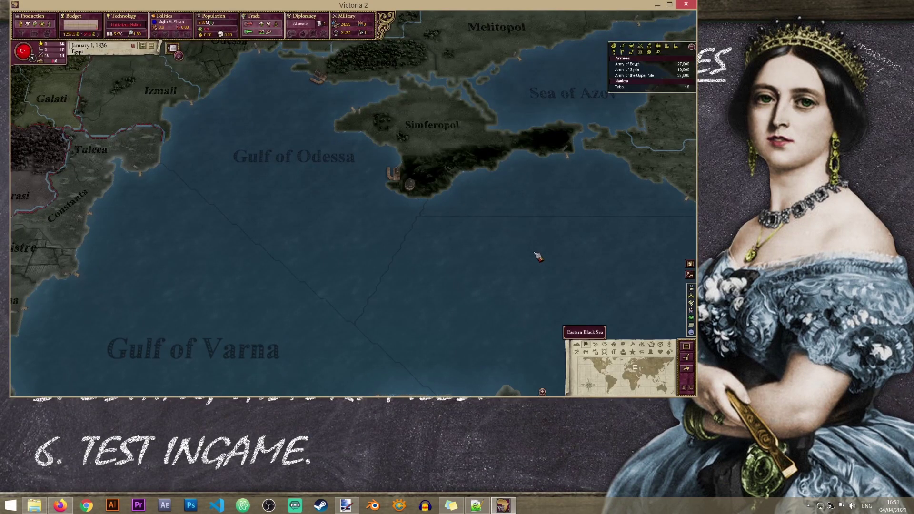
key("Home")
scroll(446, 277, "up", 5)
scroll(446, 277, "up", 1)
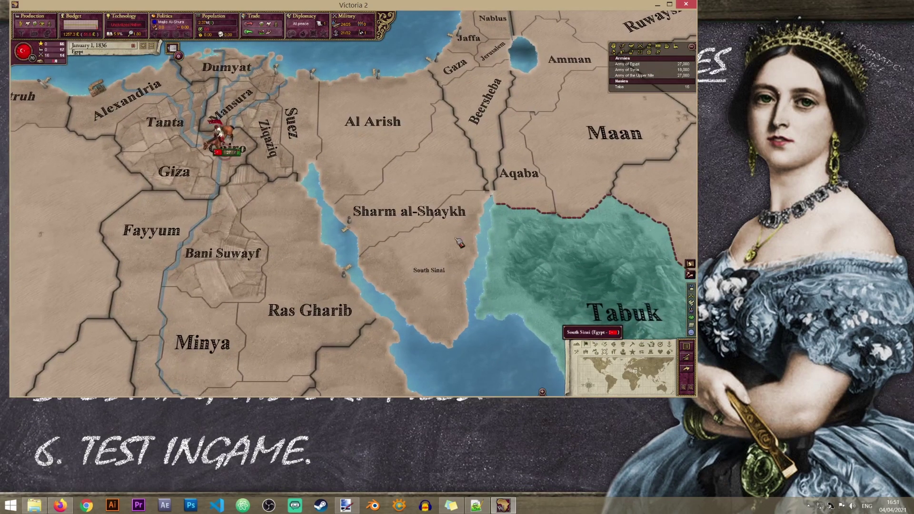
left_click(435, 265)
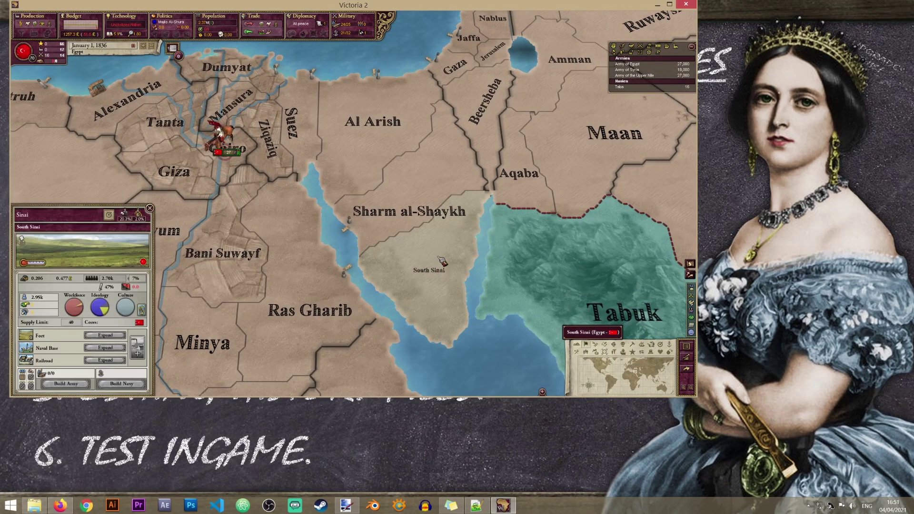
- Compare the Sharm al-Shaykh and South Sinai provinces on the game map and return to the desktop
left_click(422, 210)
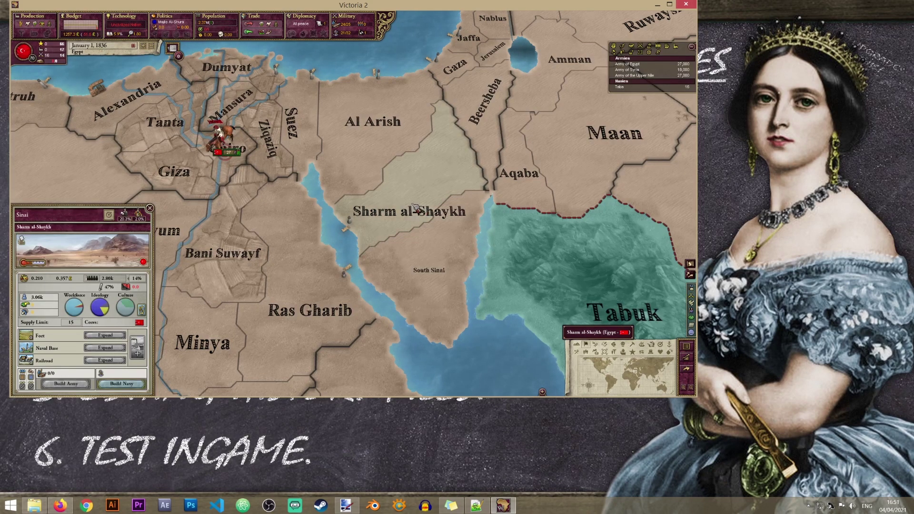
left_click(427, 261)
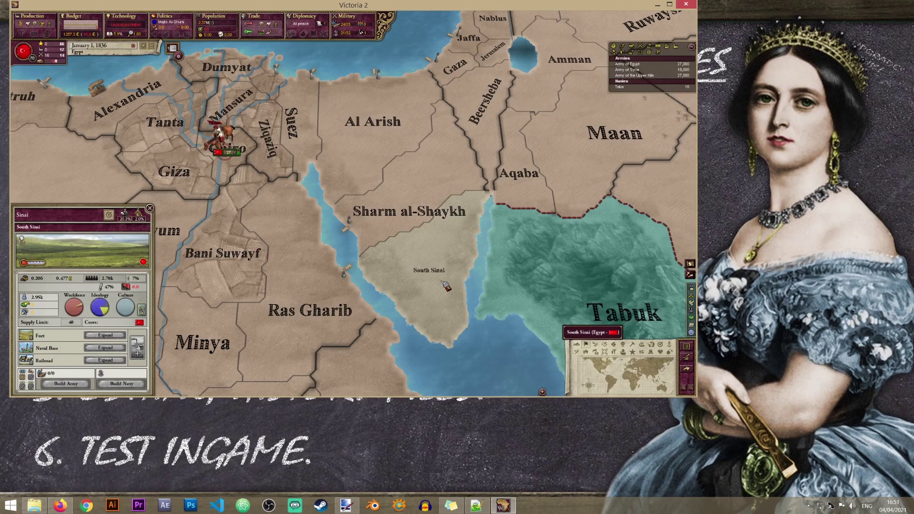
scroll(433, 274, "up", 2)
scroll(412, 263, "up", 1)
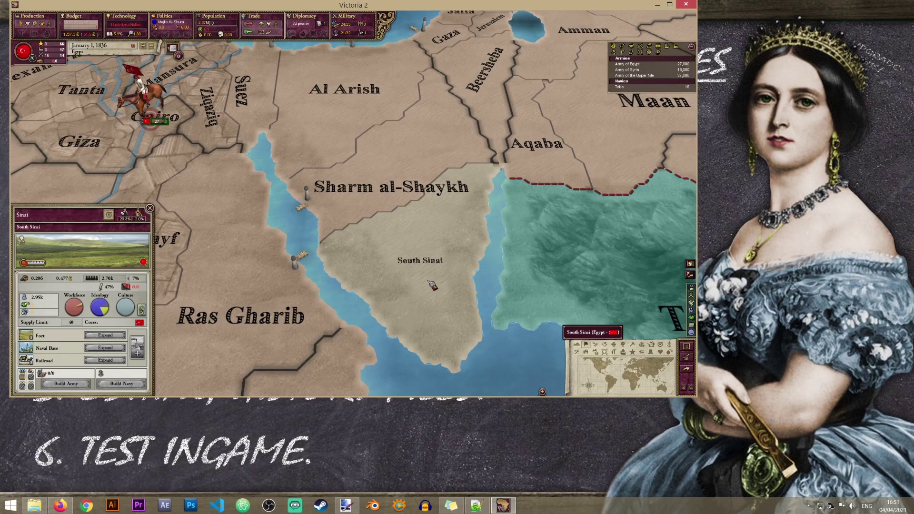
scroll(438, 286, "down", 2)
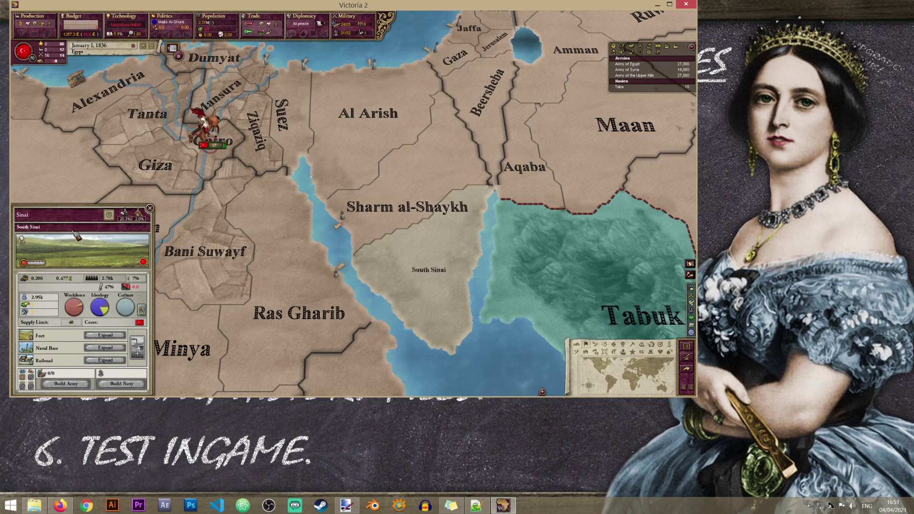
key("Left")
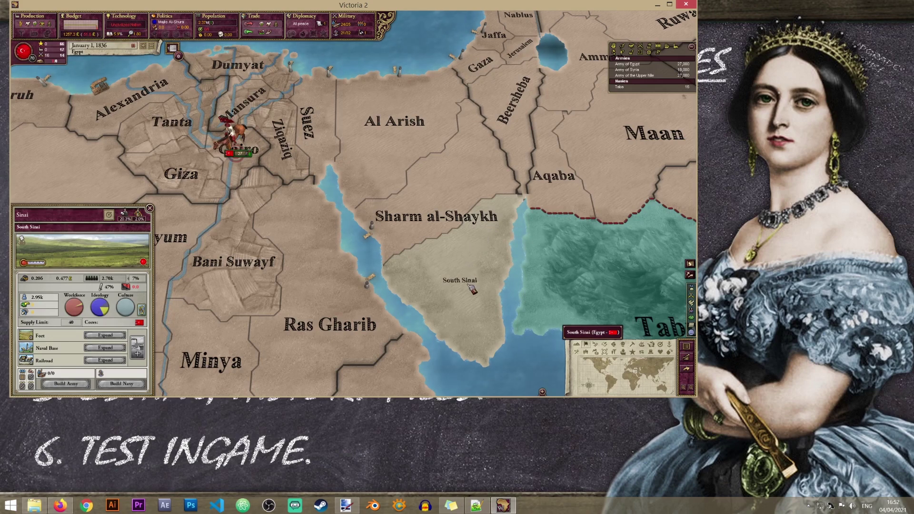
scroll(470, 289, "up", 2)
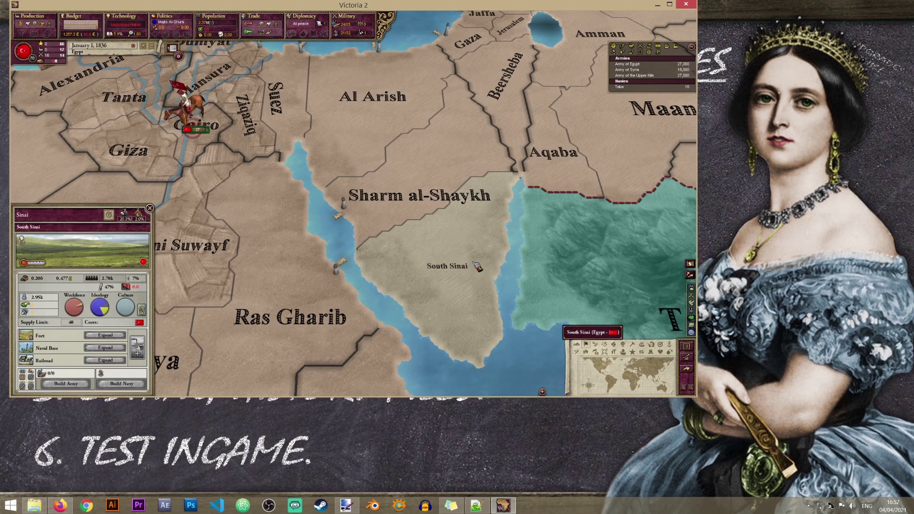
key("super+d")
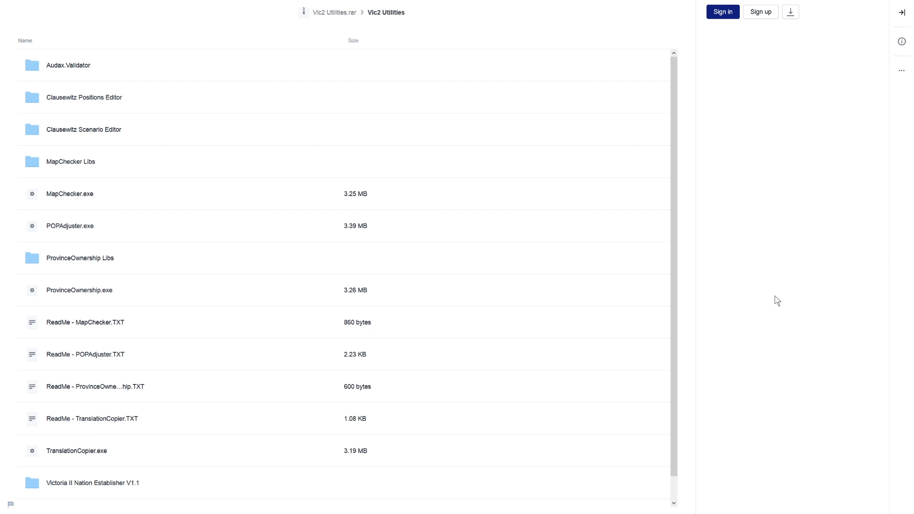
- Start a direct download of Vic2 Utilities.rar from its Dropbox page, dismissing the sign-up prompt
left_click(791, 19)
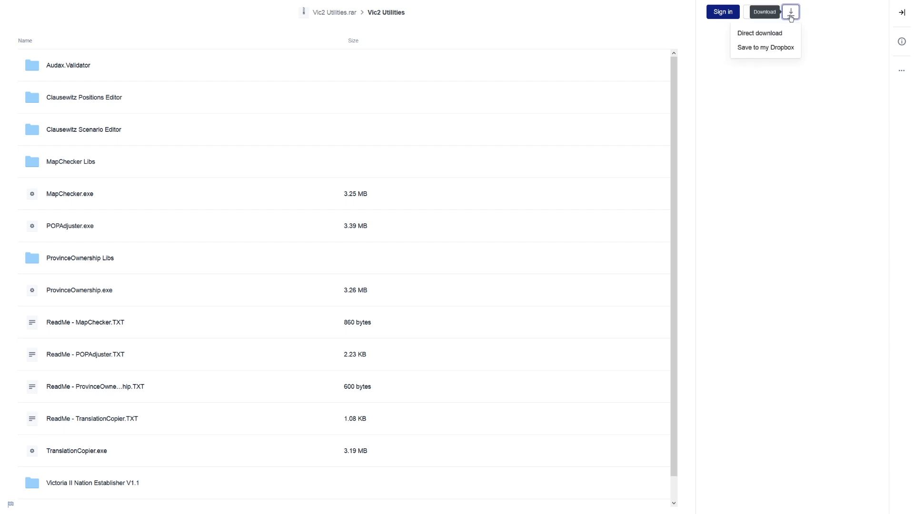
left_click(787, 33)
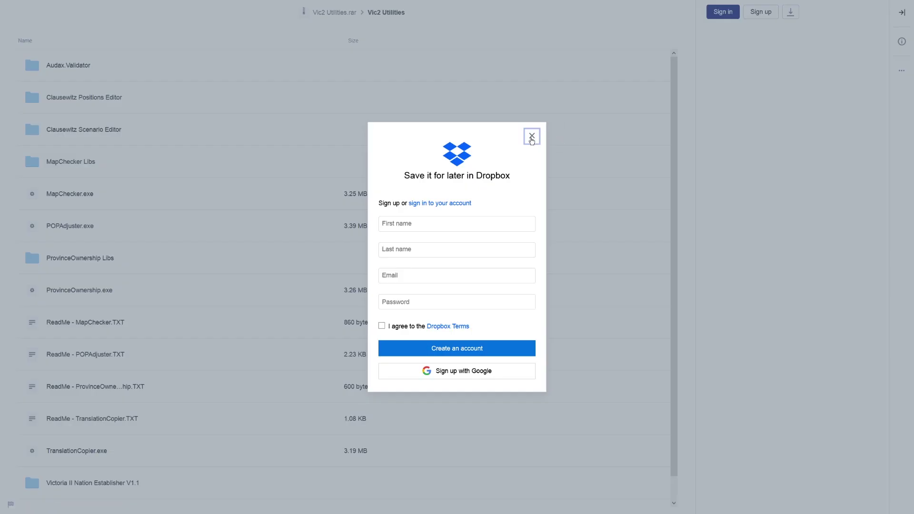
left_click(532, 137)
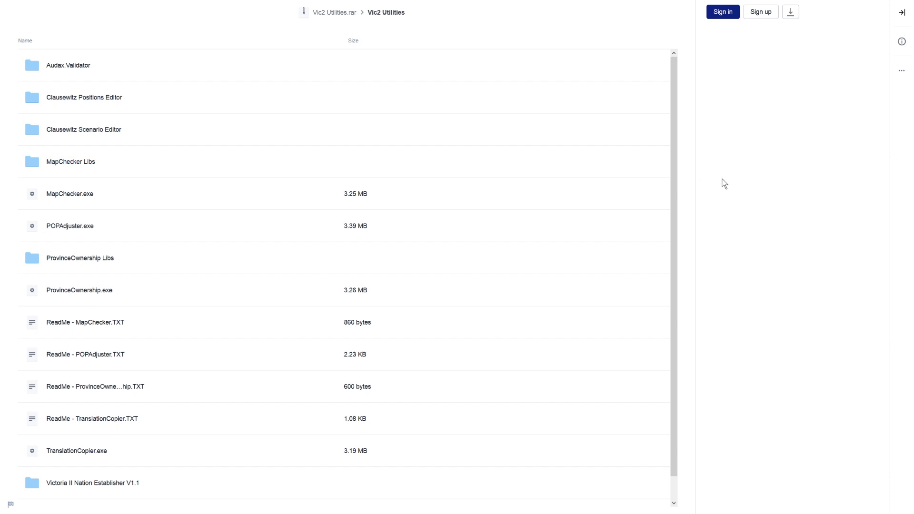
left_click(791, 13)
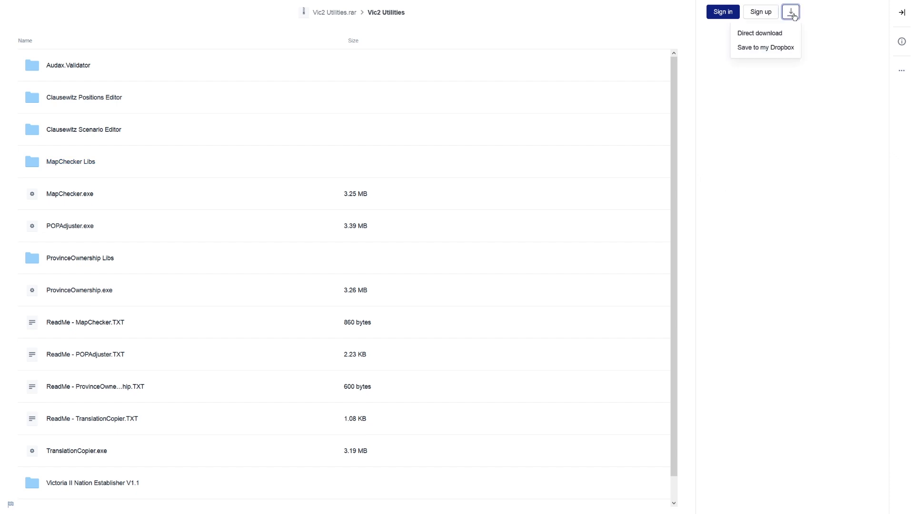
left_click(769, 34)
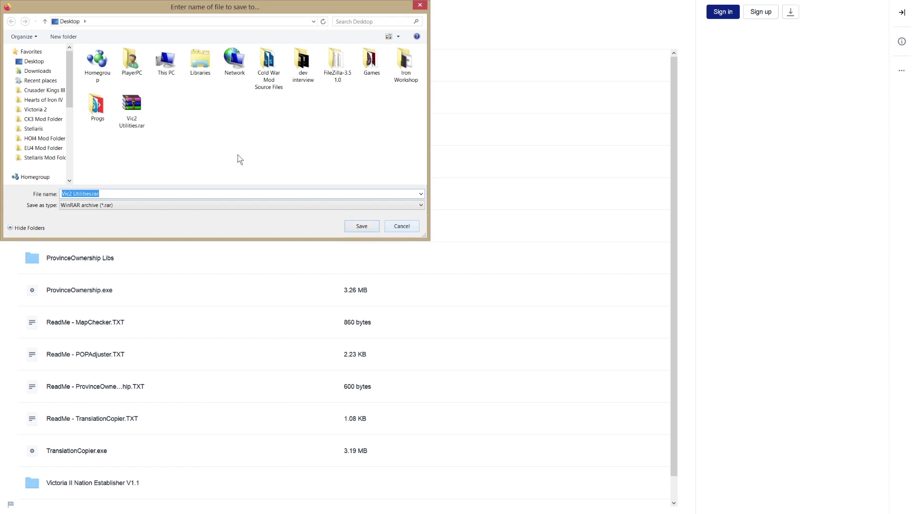
- Open the Vic2 Utilities.rar archive on the Desktop, locate the Clausewitz Positions Editor folder inside it and close the archive
right_click(154, 126)
right_click(137, 116)
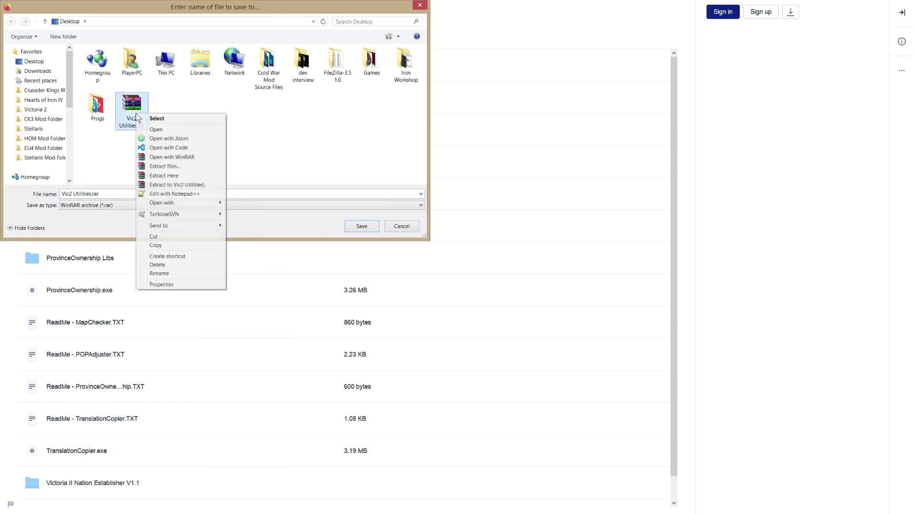
left_click(162, 128)
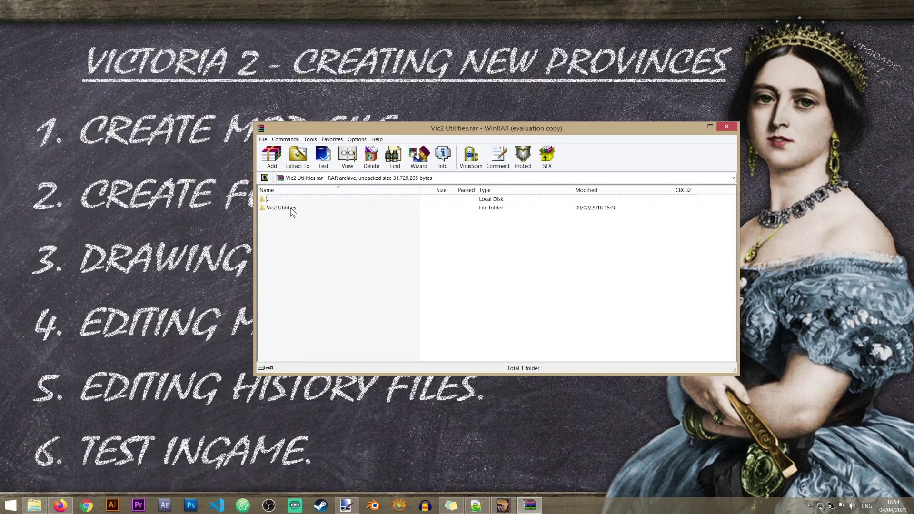
double_click(292, 210)
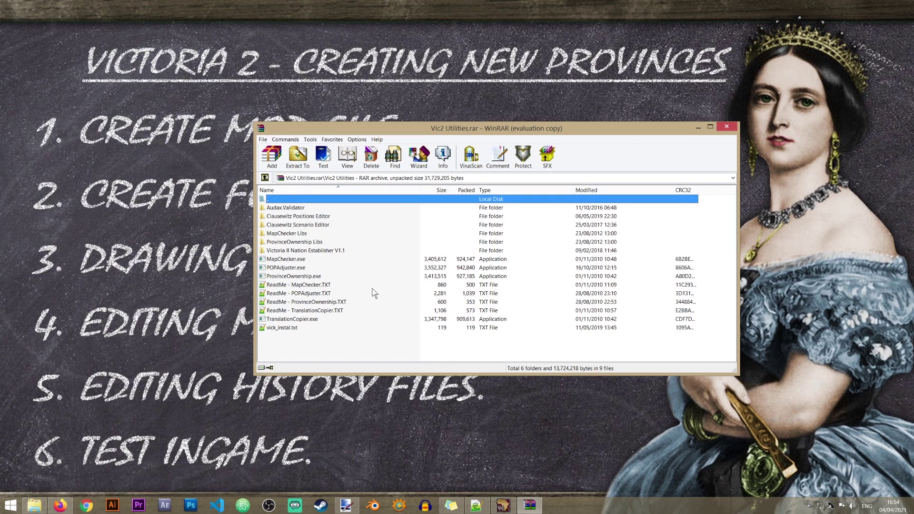
left_click(384, 340)
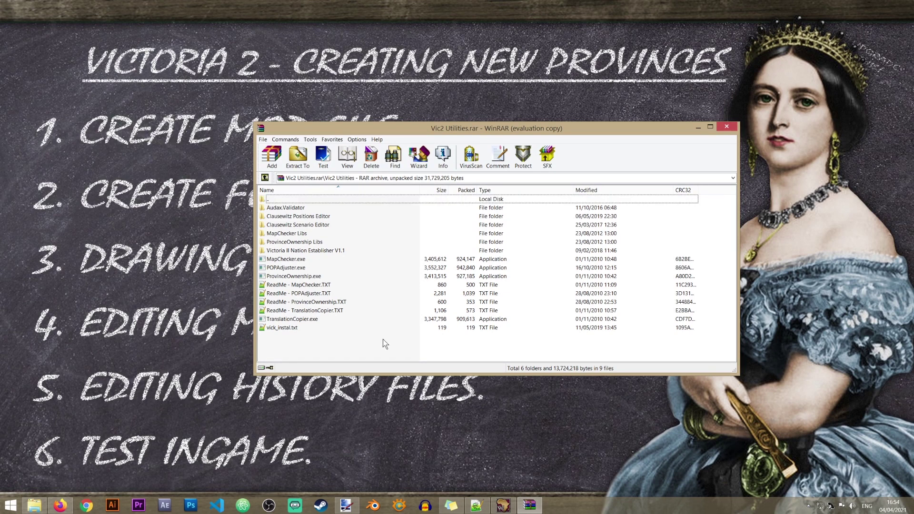
left_click(322, 226)
left_click(323, 215)
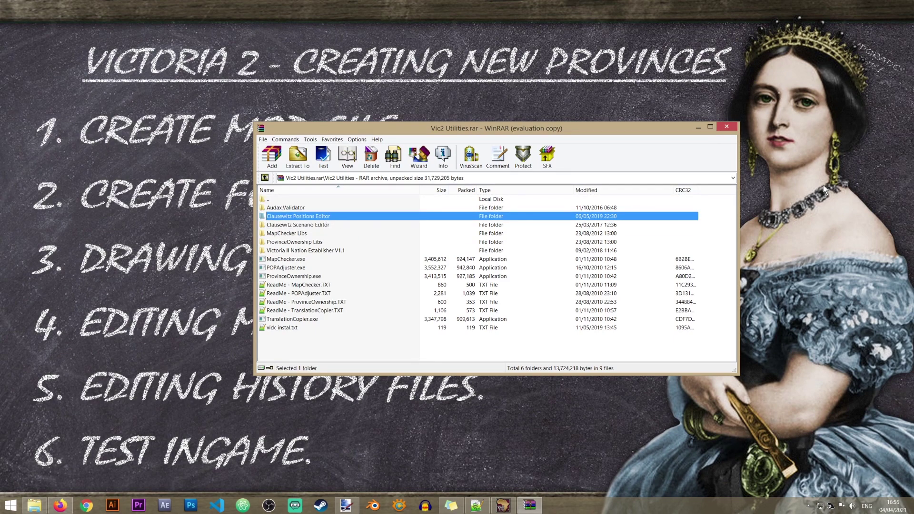
left_click(726, 127)
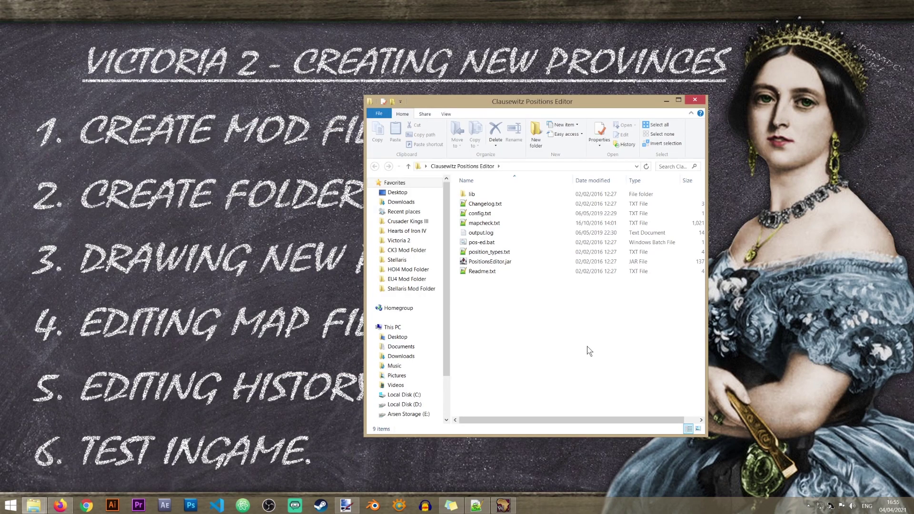
- Launch PositionsEditor.jar and bring up the new_provinces_mod folder window behind its game selection dialog
double_click(501, 265)
left_click(671, 98)
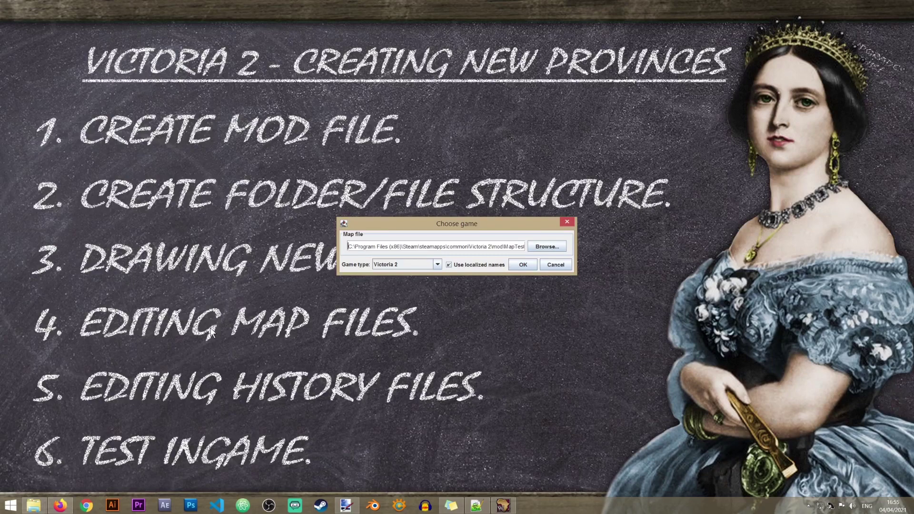
left_click(31, 508)
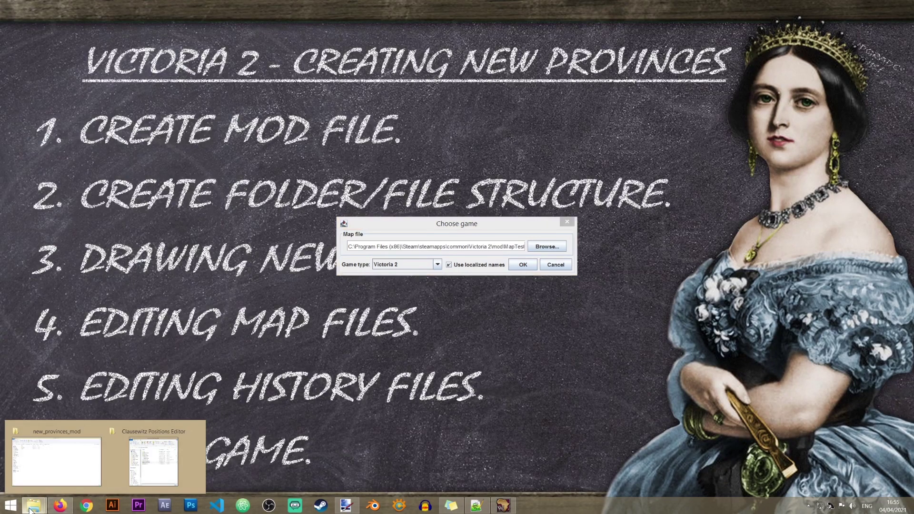
left_click(51, 460)
left_click_drag(379, 5, 261, 77)
left_click(544, 218)
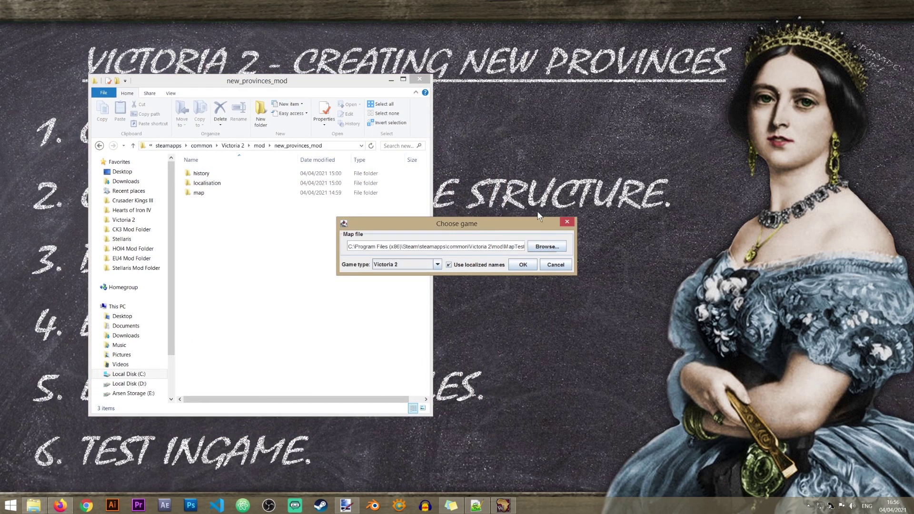
- Choose default.map from the map folder of new_provinces_mod as the editor's map file
left_click(547, 246)
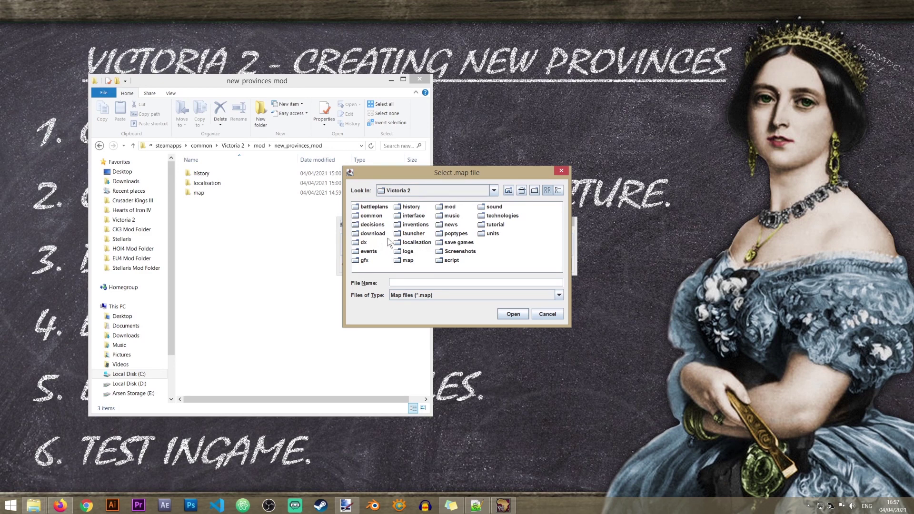
double_click(450, 207)
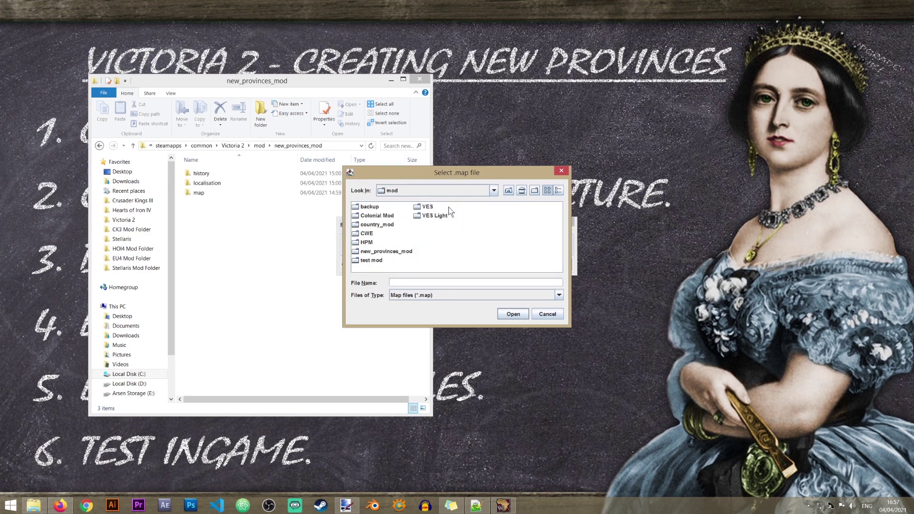
left_click(394, 253)
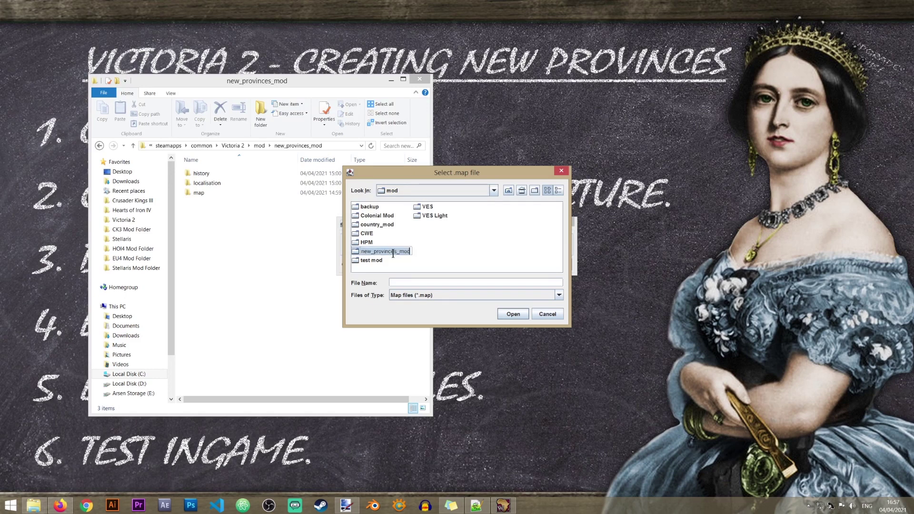
left_click(387, 253)
double_click(387, 254)
double_click(372, 227)
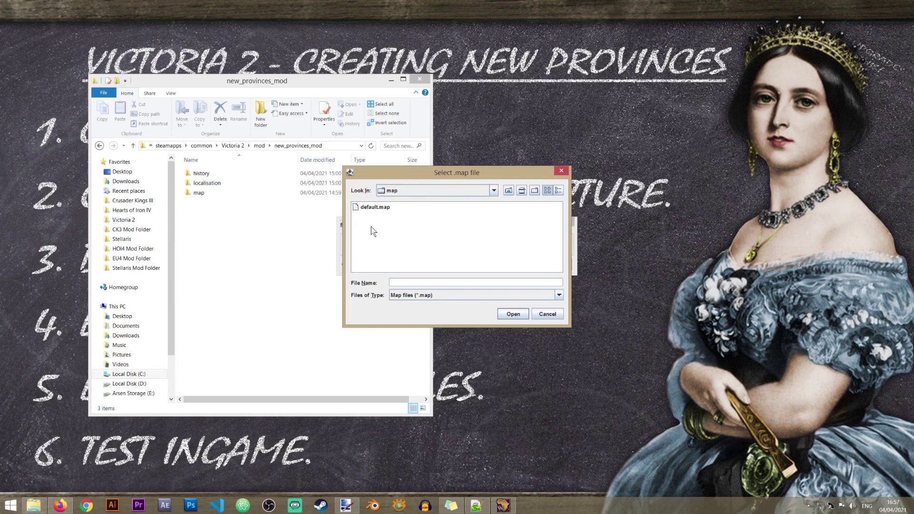
double_click(385, 209)
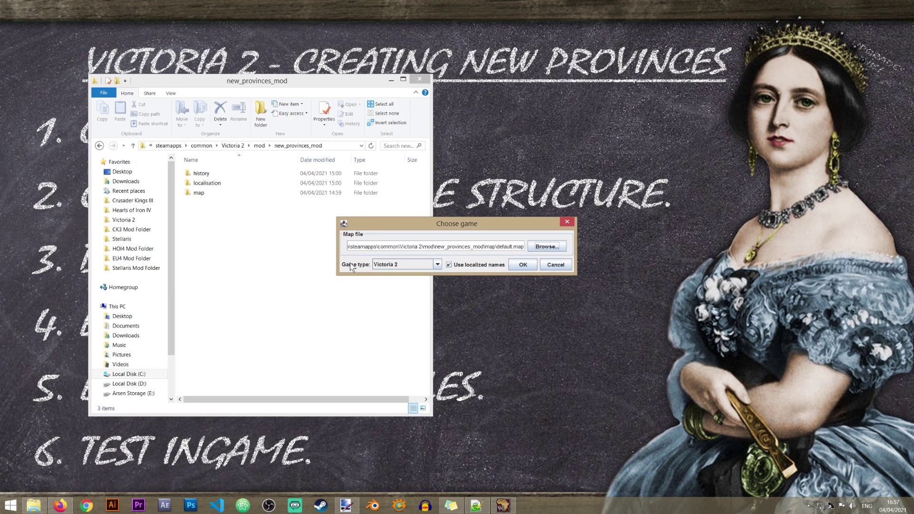
- Keep Victoria 2 as the game type and load the chosen map in the positions editor
left_click(437, 265)
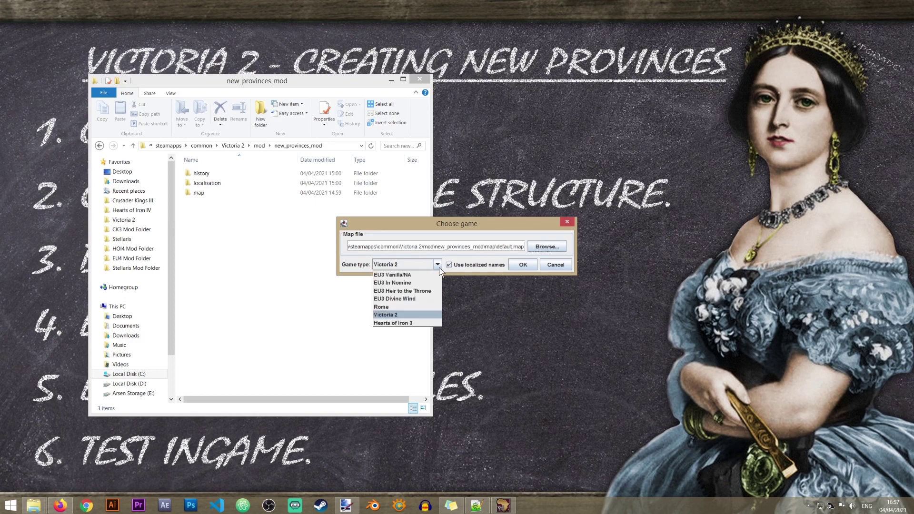
left_click(437, 265)
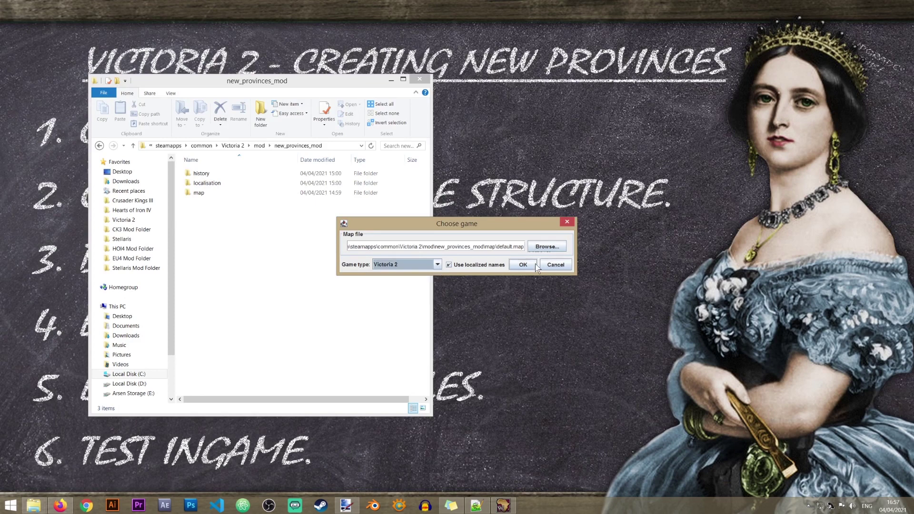
left_click(529, 266)
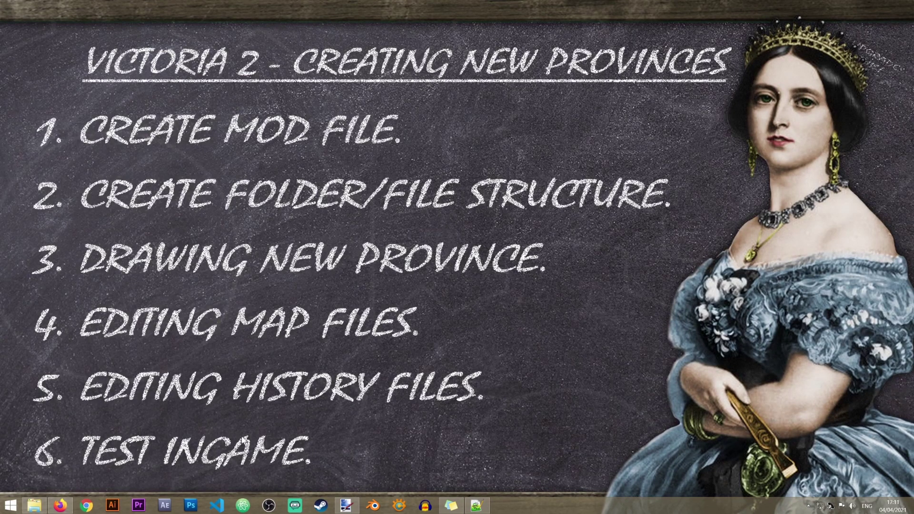
- Open positions.txt from the map folder of new_provinces_mod in the text editor
left_click(34, 506)
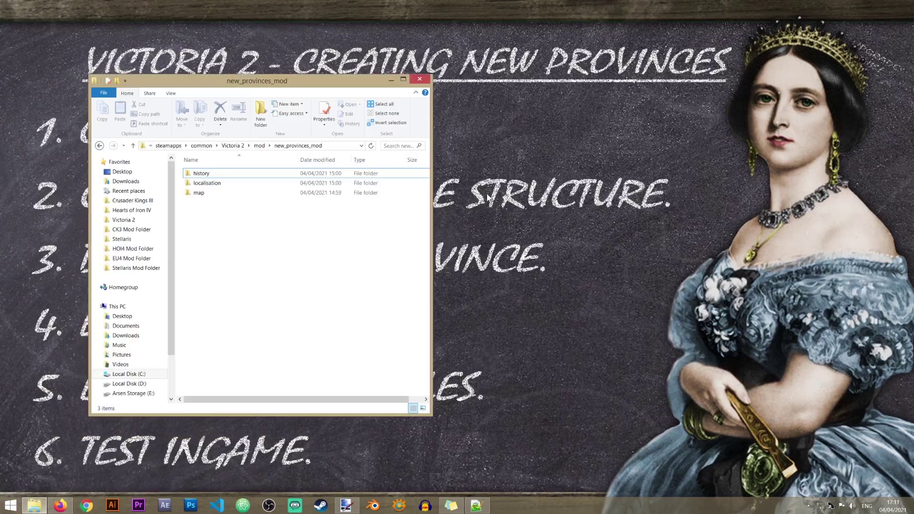
double_click(224, 191)
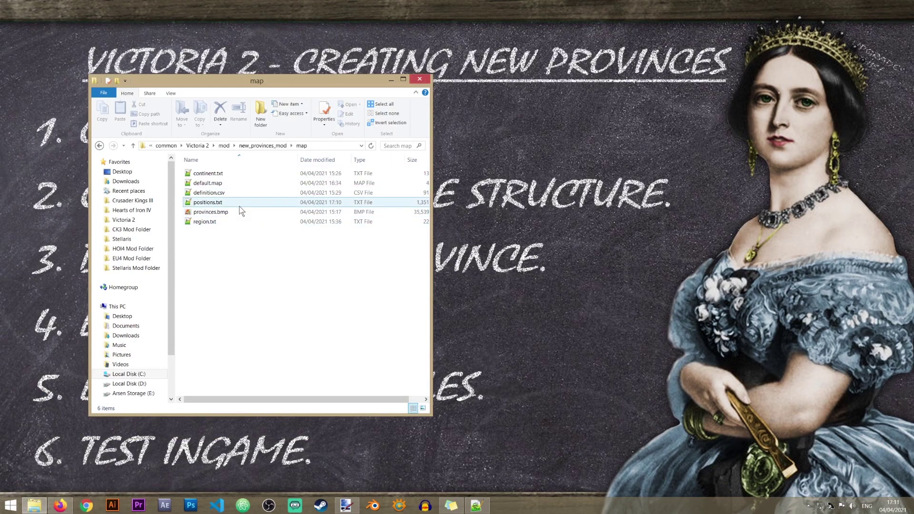
double_click(240, 204)
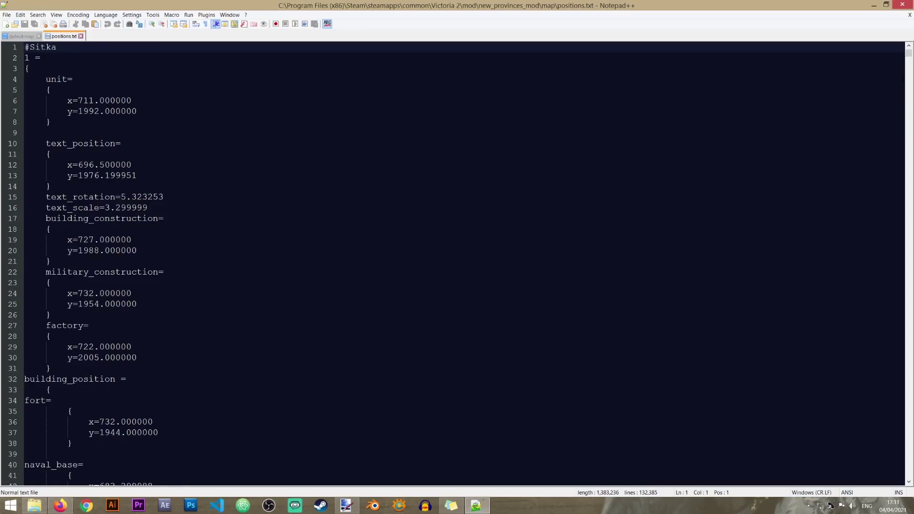
- Duplicate the West Magellan Strait (3248) block at the end of positions.txt
left_click_drag(909, 55, 908, 480)
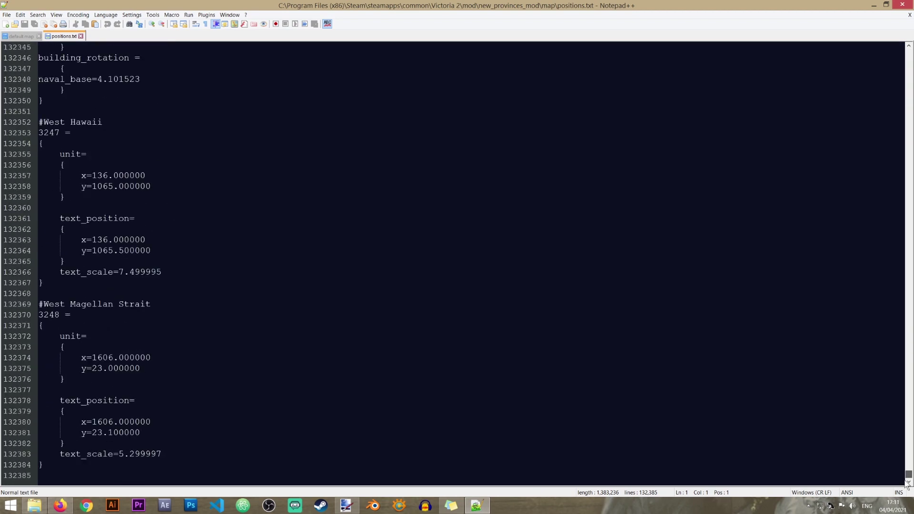
left_click_drag(50, 468, 12, 309)
key("ctrl+c")
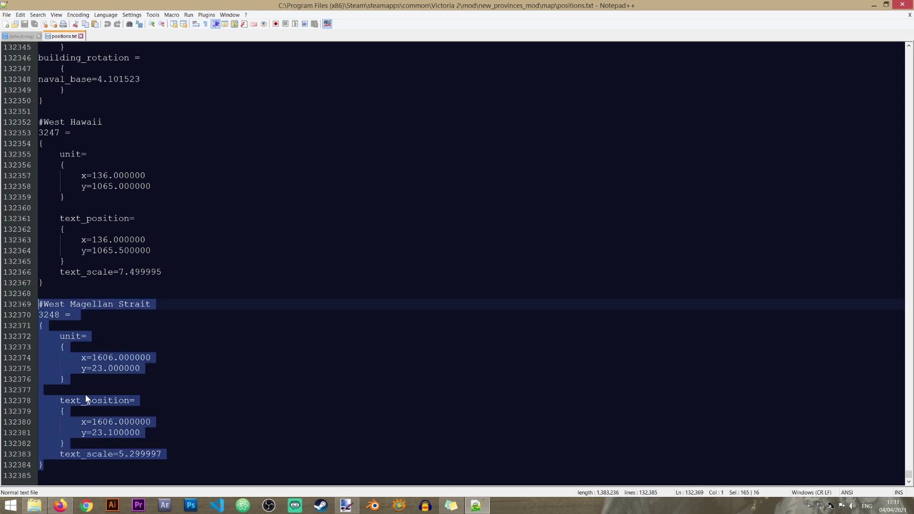
left_click(65, 472)
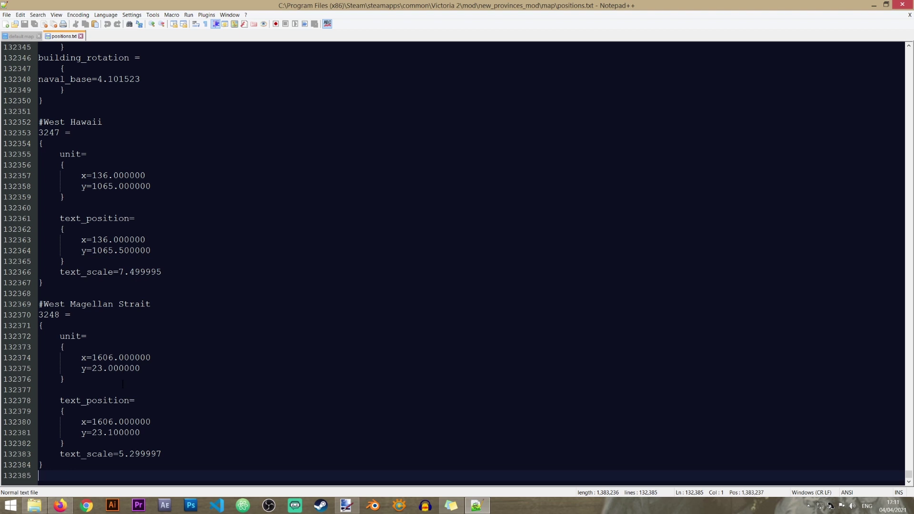
key("ctrl+v")
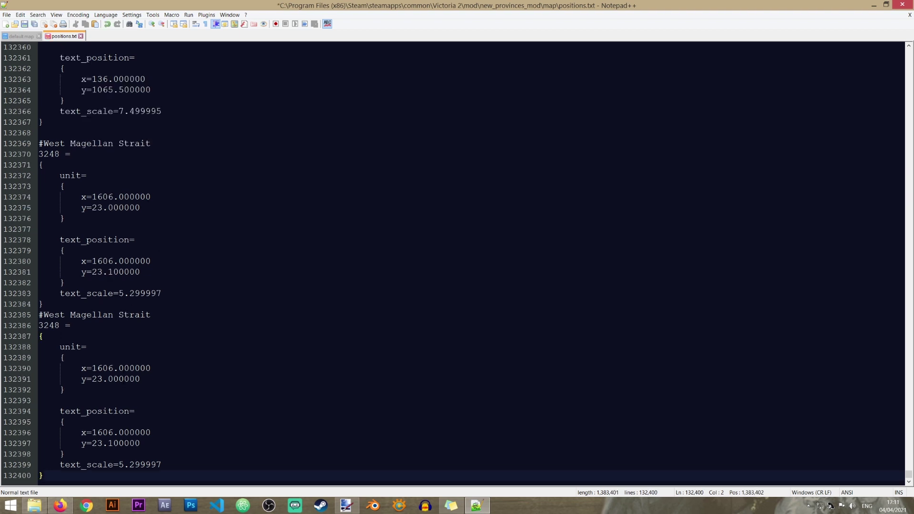
- Change the duplicated block's province ID to 3249 and its comment to South Sinai, and save positions.txt
double_click(49, 325)
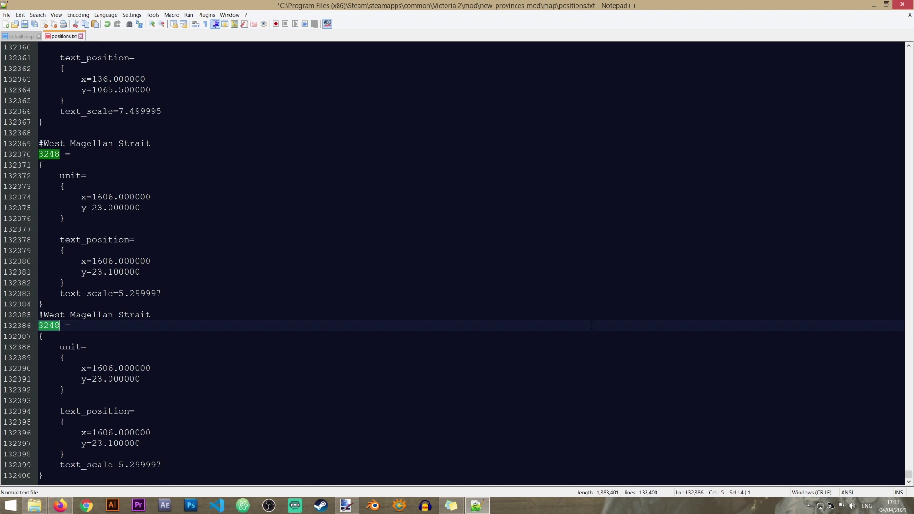
type("3249")
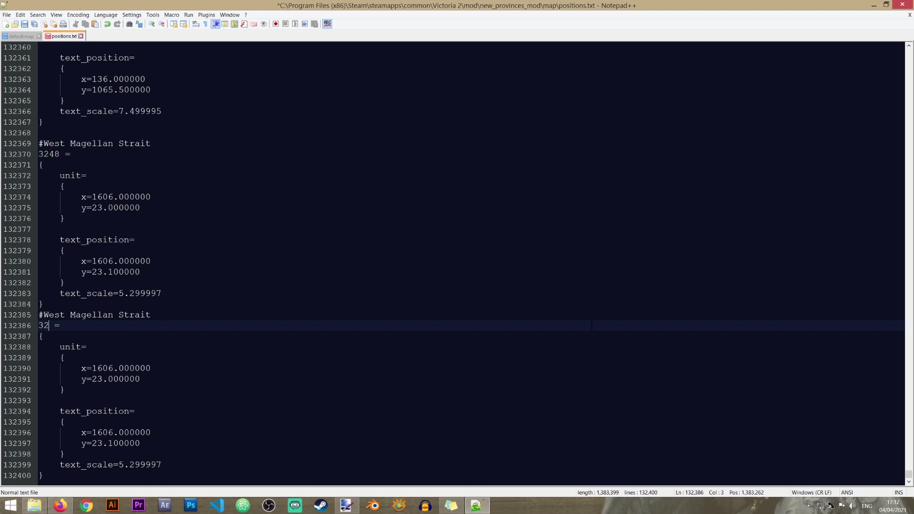
left_click_drag(179, 315, 48, 315)
key("shift+Left")
type("S")
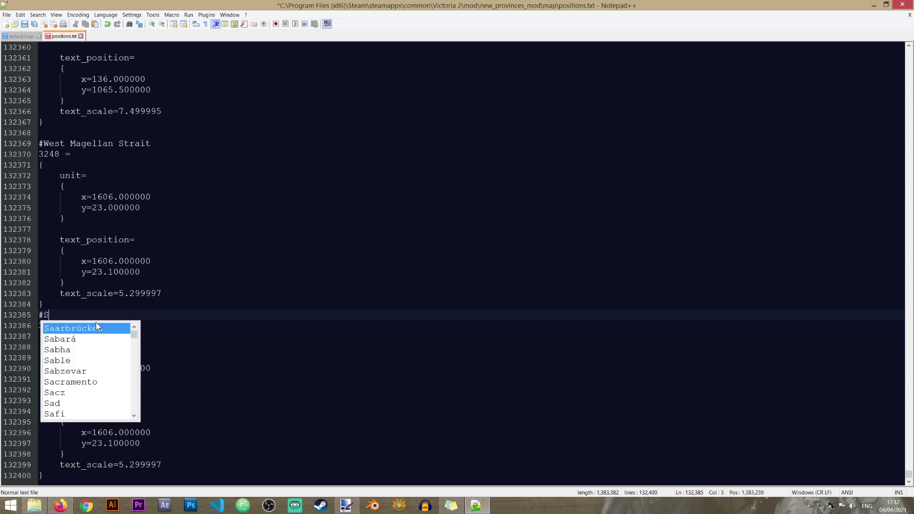
type("outh Sinai")
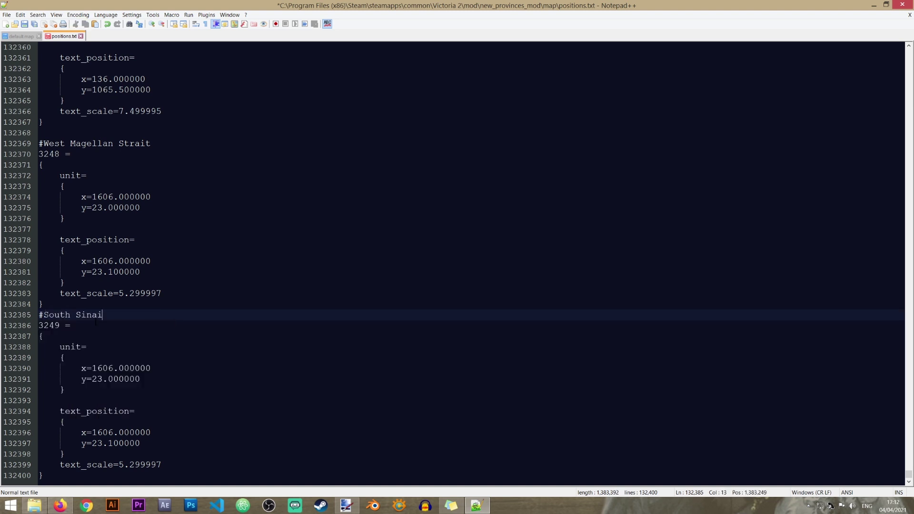
key("ctrl+s")
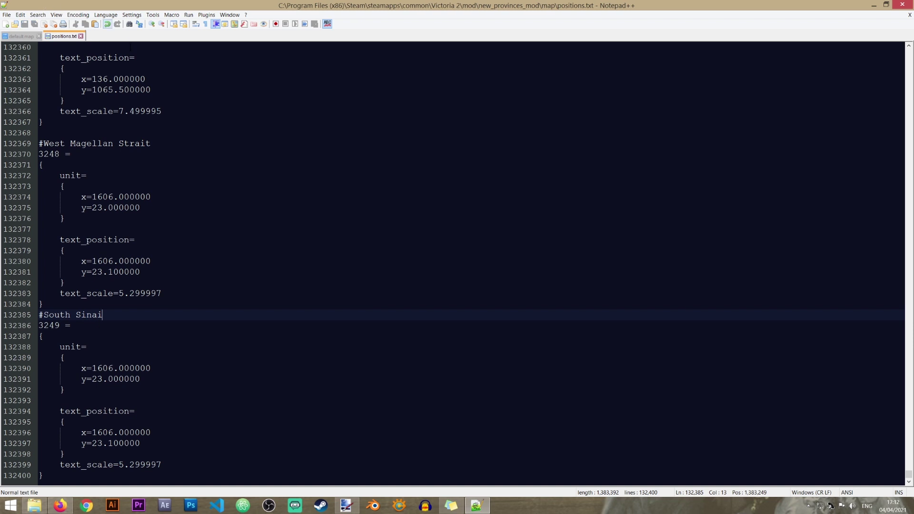
- Close positions.txt, minimize the text editor and switch to the EU3 Positions Editor in a maximized window
left_click(874, 8)
left_click(81, 36)
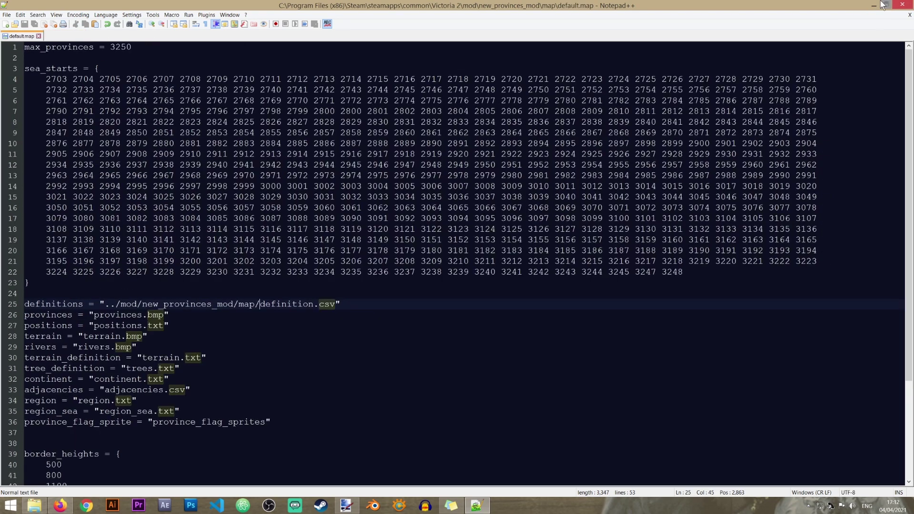
left_click(873, 6)
left_click(361, 81)
mouse_move(33, 505)
left_click(159, 452)
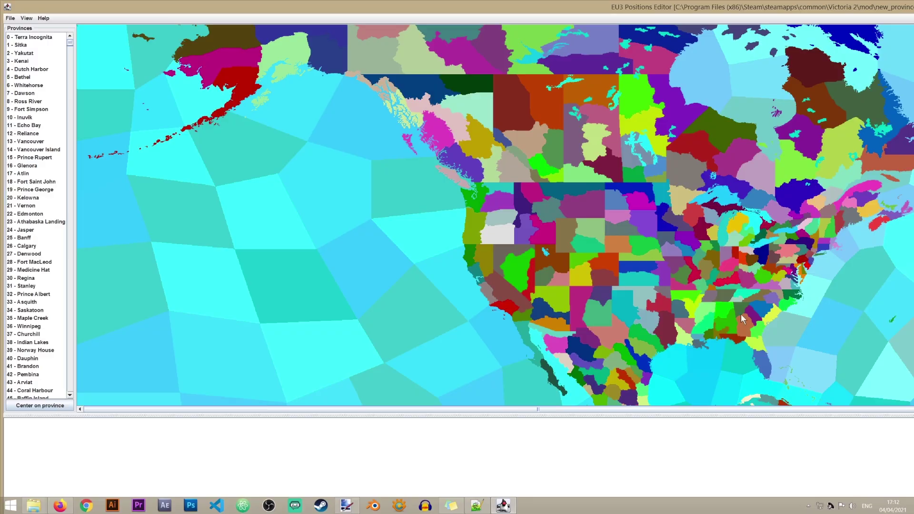
left_click_drag(578, 11, 551, 0)
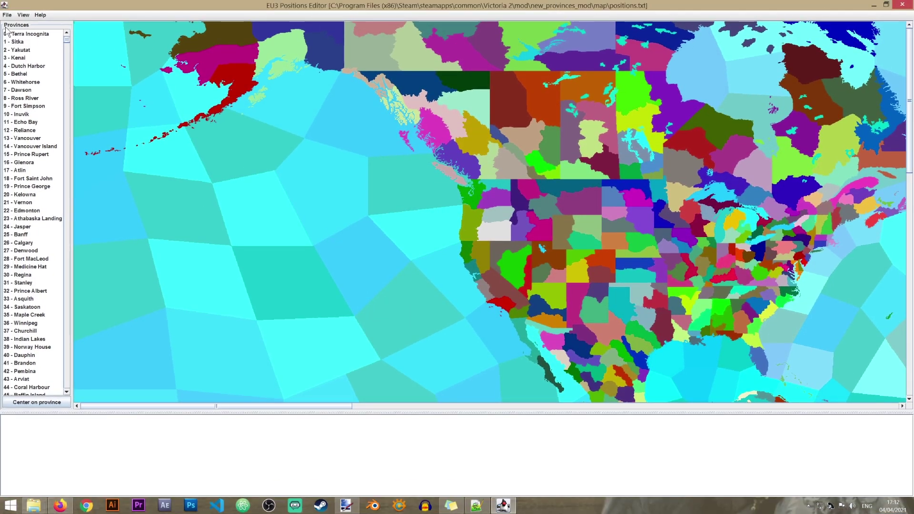
- Find province 3249 - South Sinai in the province list, center the map on it and open it for editing
left_click_drag(69, 42, 69, 391)
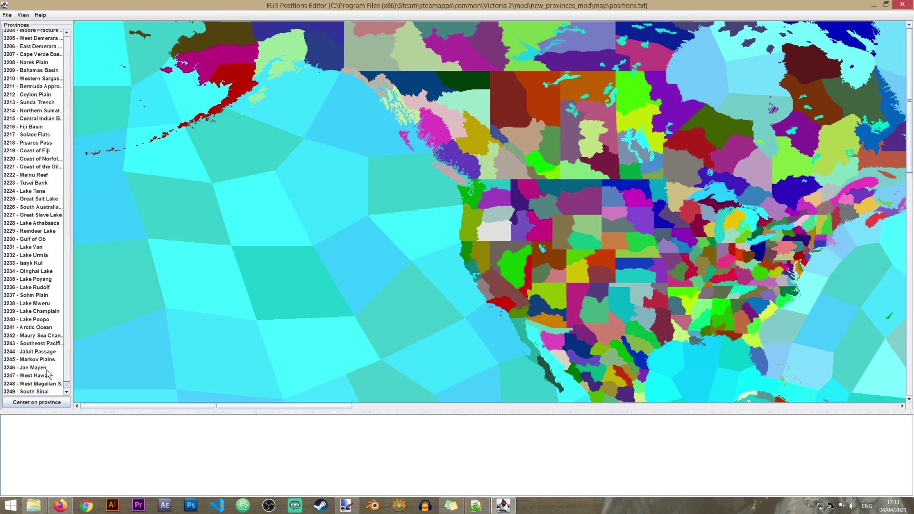
left_click(33, 392)
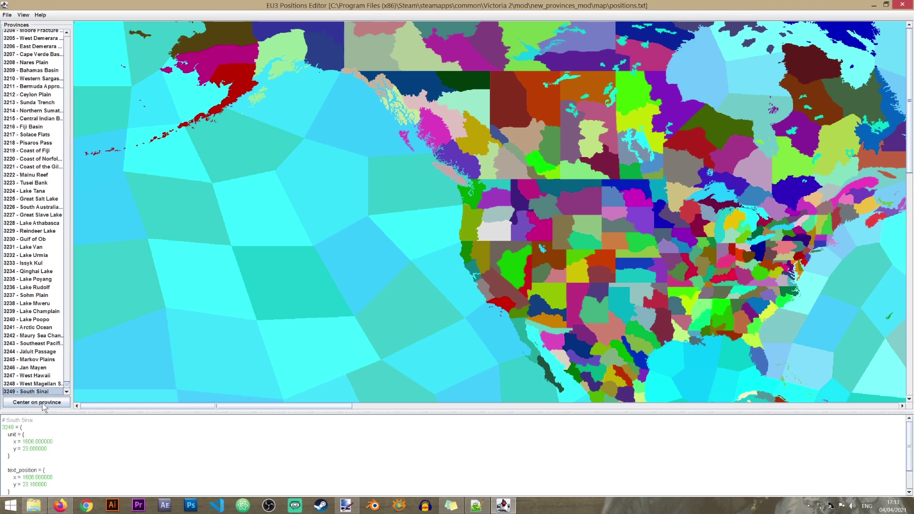
left_click(43, 403)
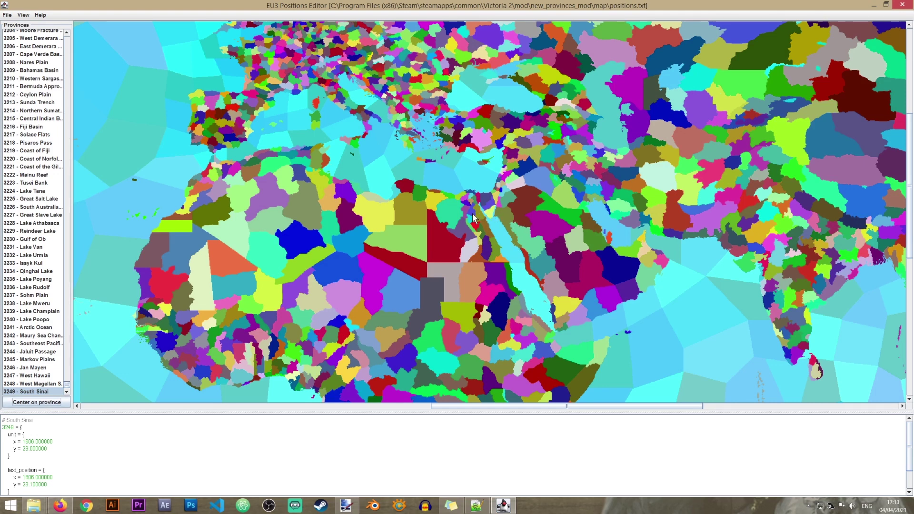
double_click(33, 392)
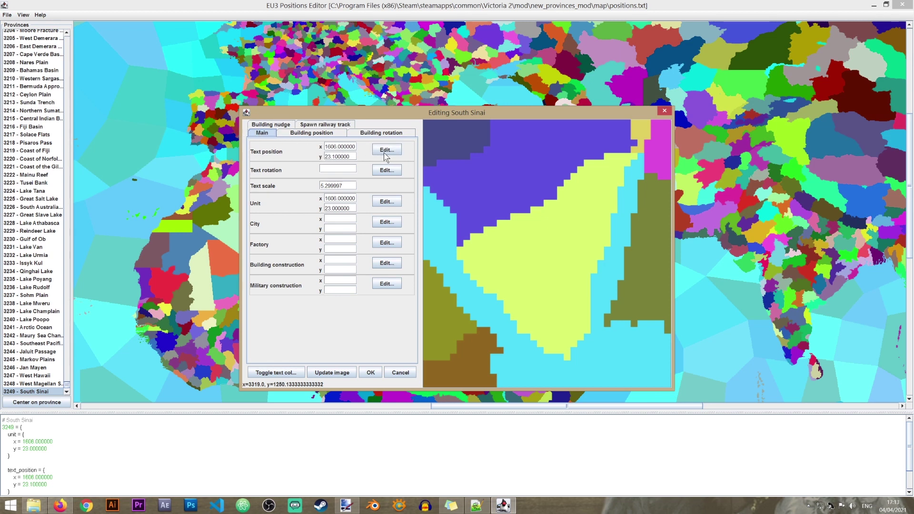
- Reset South Sinai's text position, text scale and unit coordinates to 0
triple_click(340, 148)
type("0")
triple_click(341, 157)
type("0")
triple_click(336, 184)
type("0")
triple_click(335, 199)
type("0")
triple_click(336, 208)
type("0")
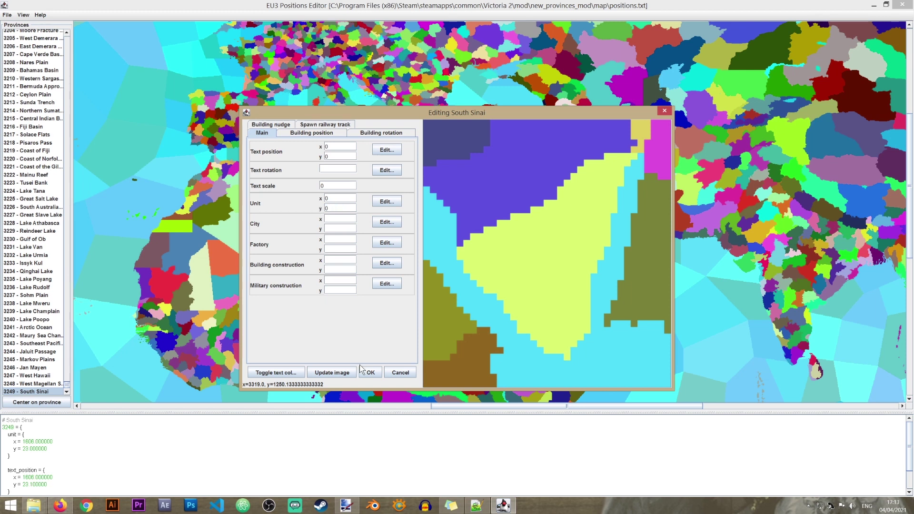
- Place the South Sinai name at about x 3337.2, y 1229.7 and set its text scale to 5
left_click(387, 152)
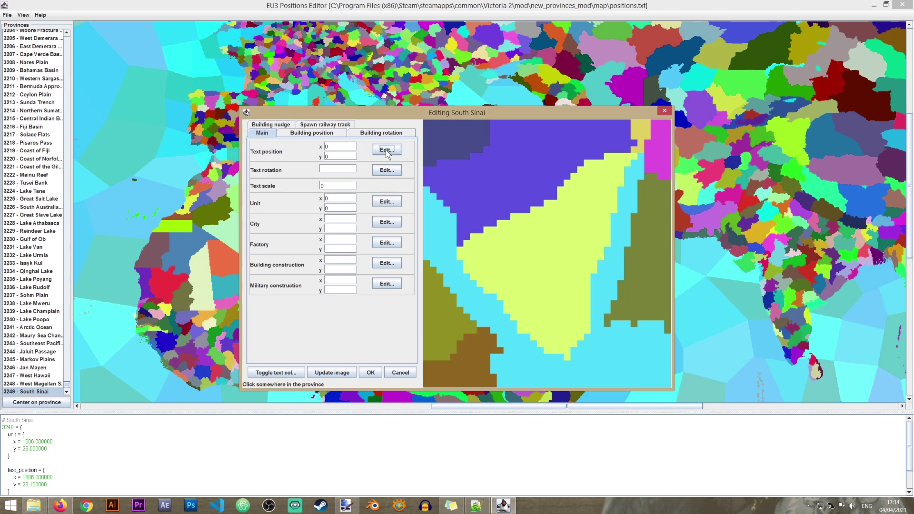
left_click(545, 270)
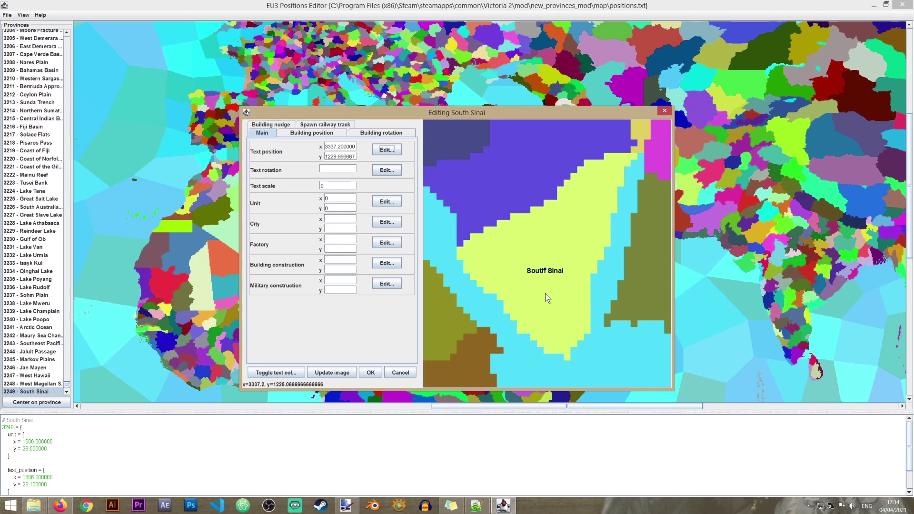
double_click(324, 185)
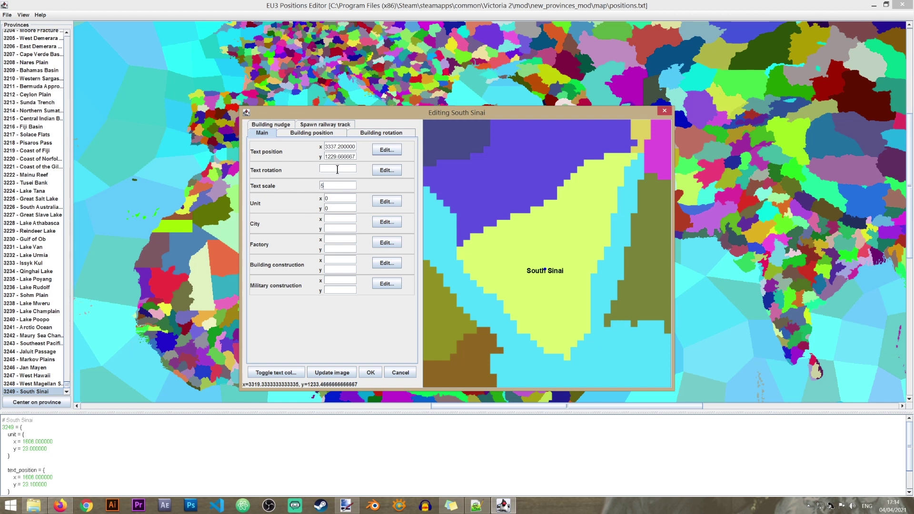
- Set the South Sinai name's text rotation to about 0.6185 radians so it slants upward across the province
left_click(378, 170)
left_click(526, 211)
left_click(522, 204)
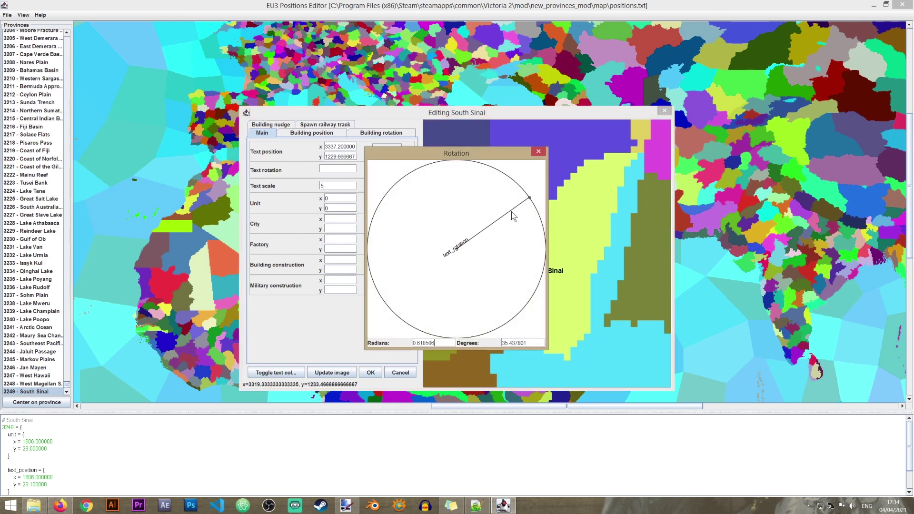
left_click(541, 151)
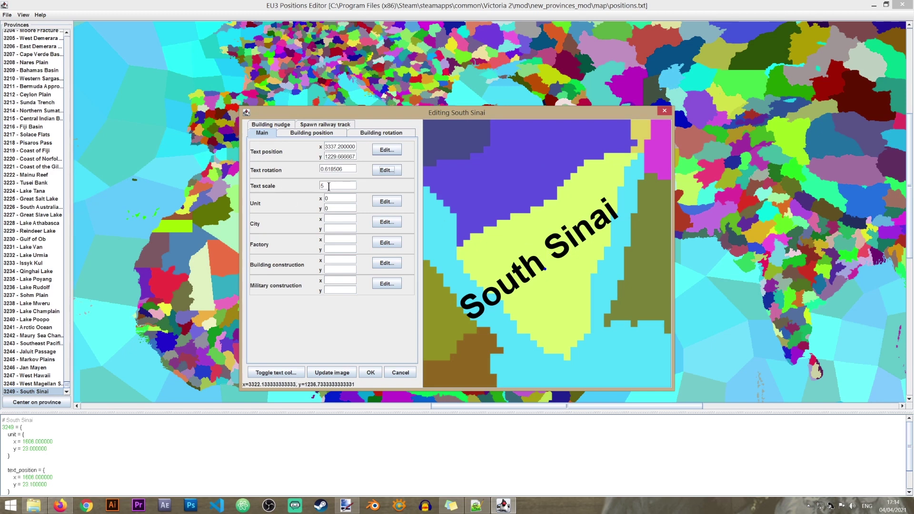
- Set the South Sinai name's text scale to 3 and reposition it at about x 3339.1, y 1231.5
left_click_drag(329, 187, 312, 186)
type("3")
left_click(383, 170)
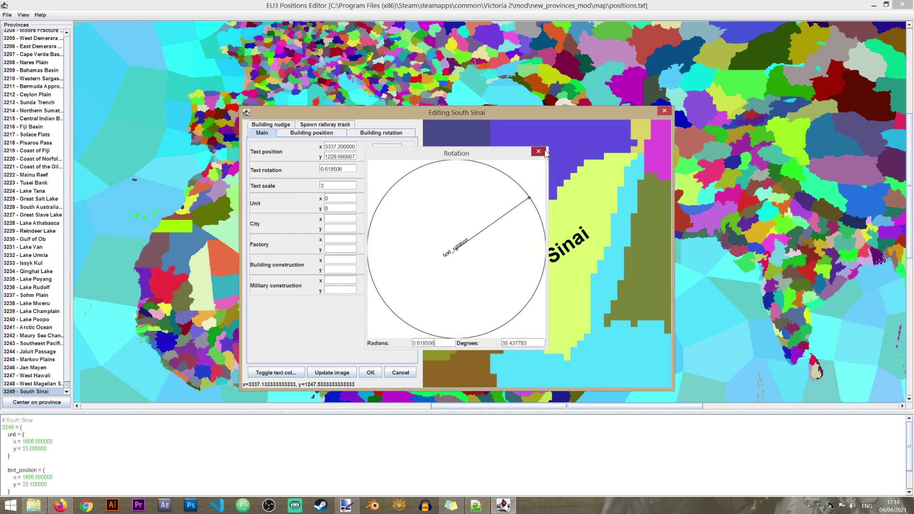
left_click(539, 151)
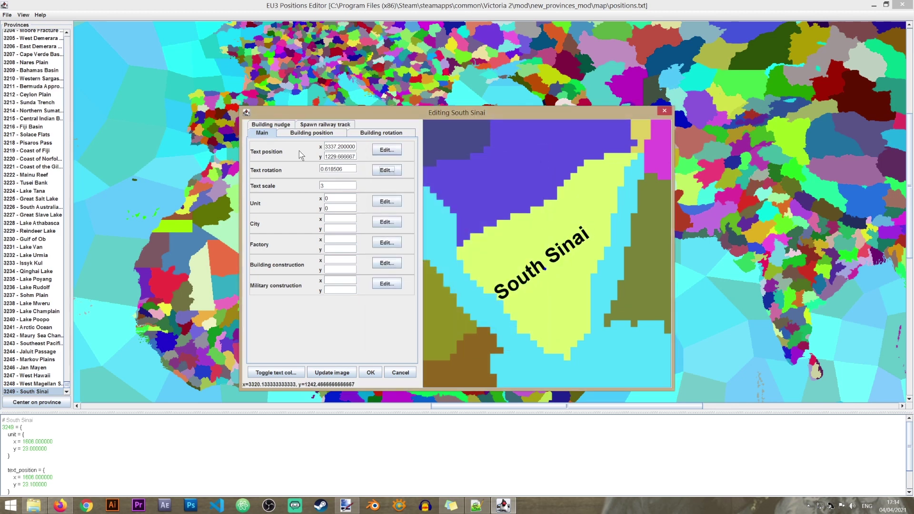
left_click(387, 149)
left_click(578, 232)
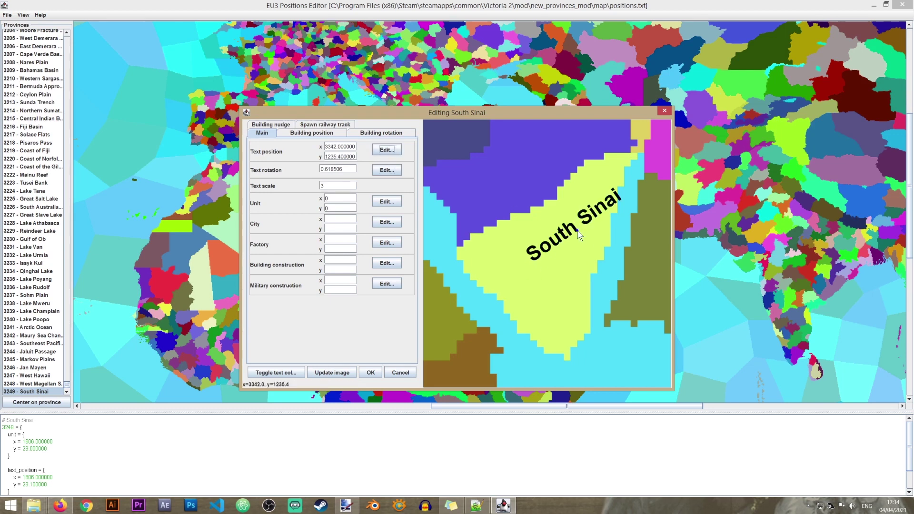
left_click(386, 150)
left_click(557, 257)
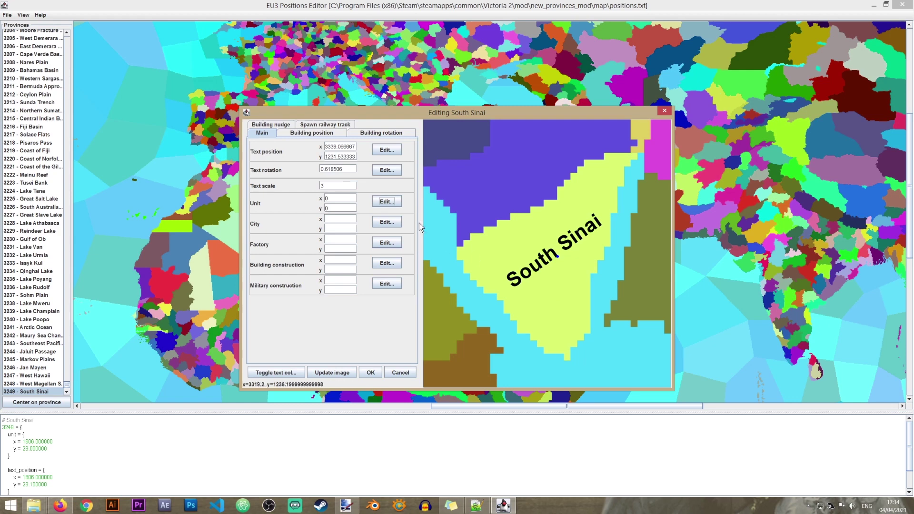
- Place South Sinai's unit at about x 3338.3, y 1227.5 and its factory at about x 3331.1, y 1233.1
left_click(554, 287)
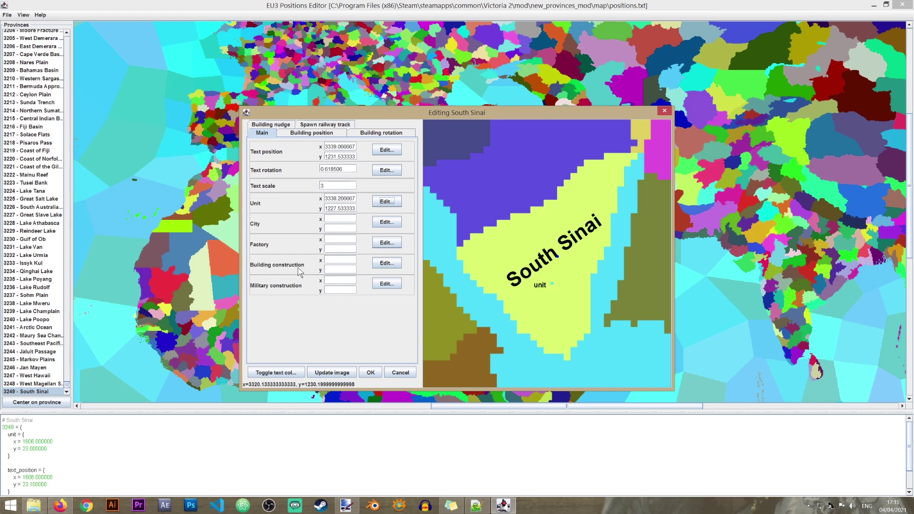
left_click(386, 243)
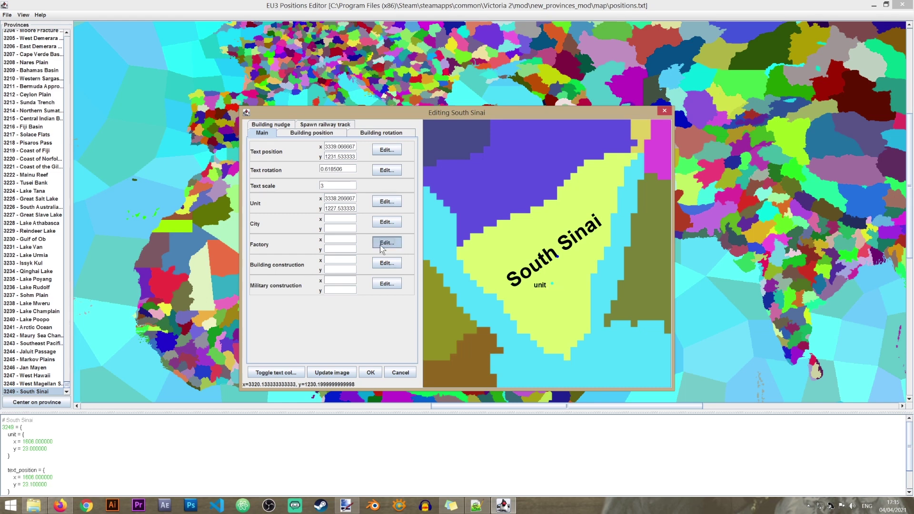
left_click(505, 245)
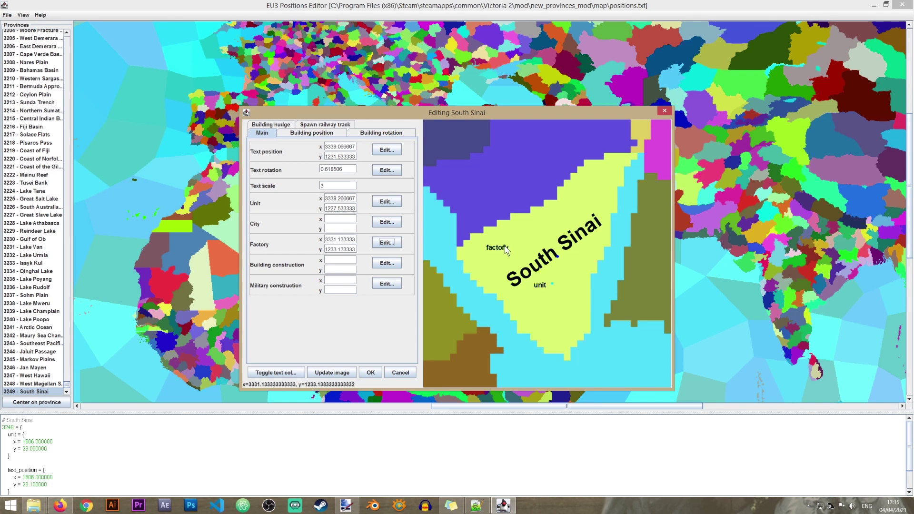
- Place South Sinai's building construction at about x 3342.9, y 1240 and its military construction at about x 3339.2, y 1222.2
left_click(387, 264)
left_click(583, 202)
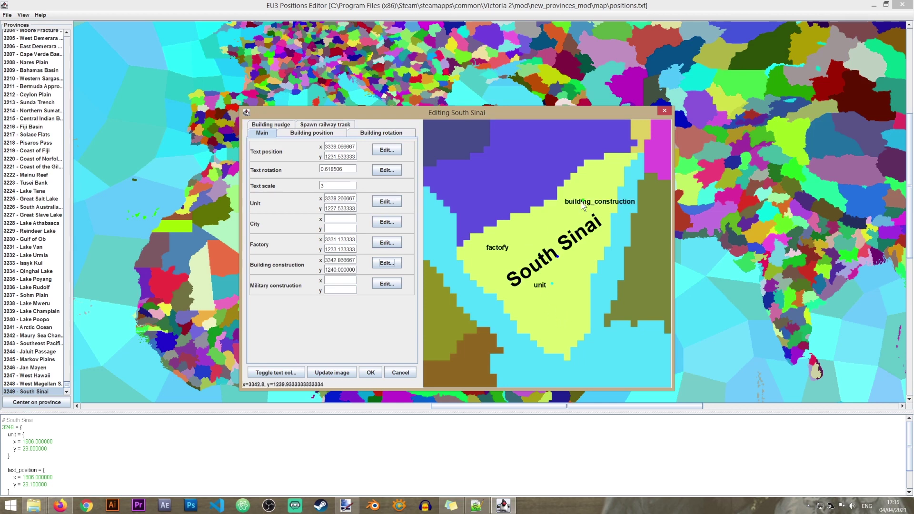
left_click(386, 284)
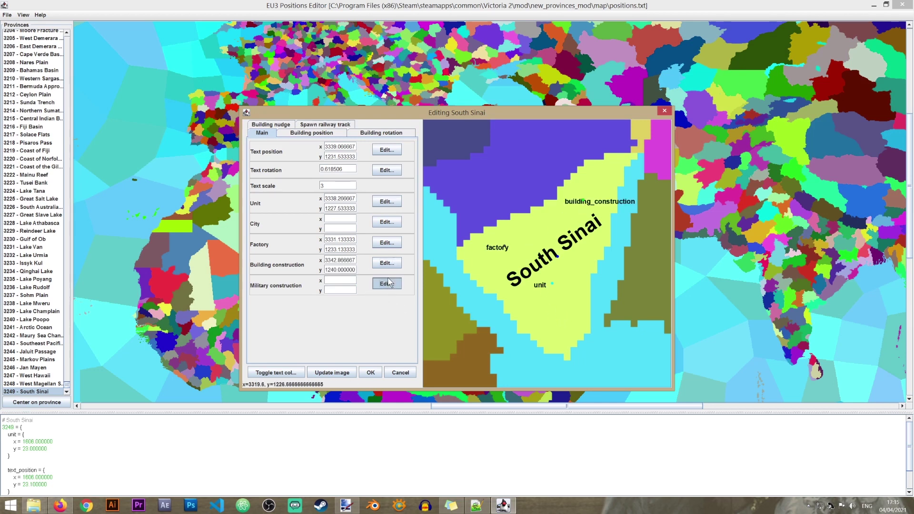
left_click(559, 320)
- Place South Sinai's city at about x 3340.7, y 1229.5 and bring up its building position and building rotation settings
left_click(385, 223)
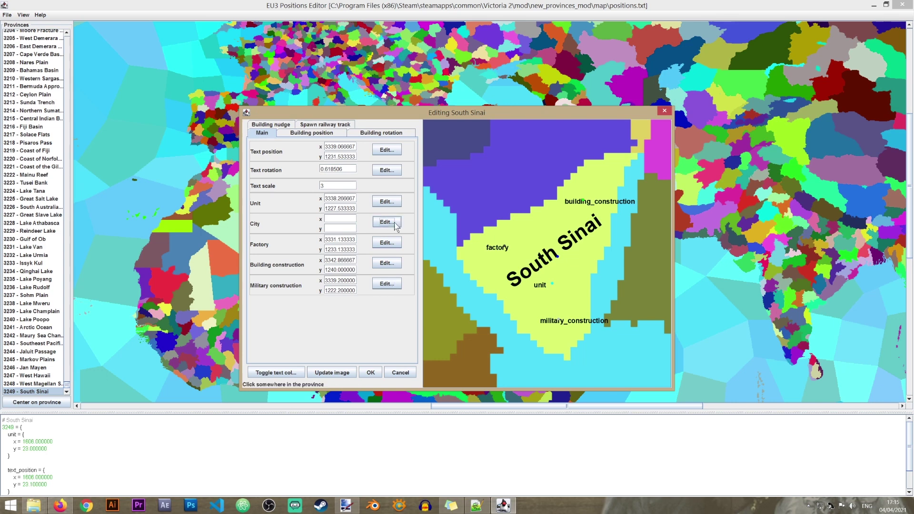
left_click(568, 270)
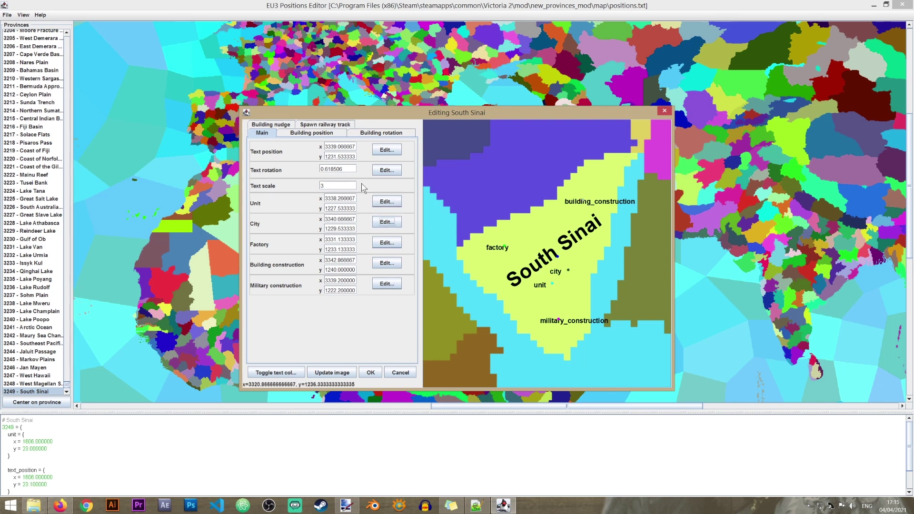
left_click(314, 133)
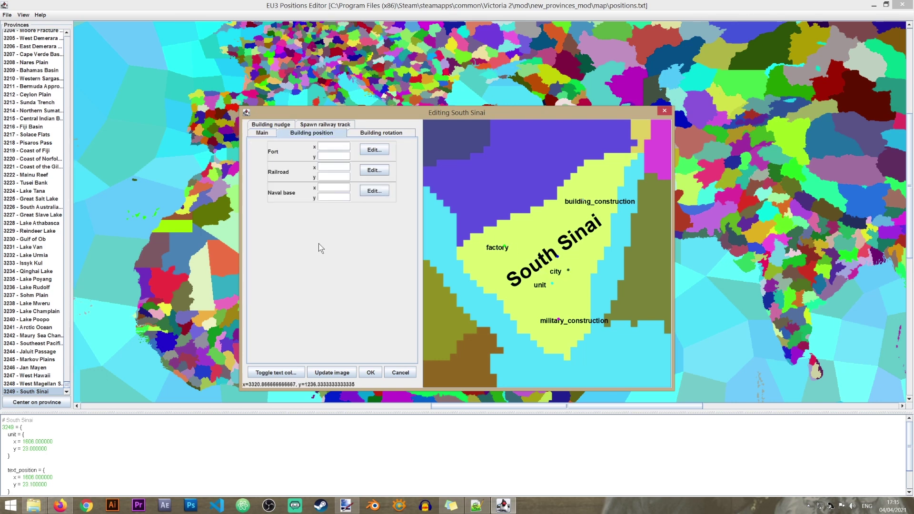
left_click(374, 138)
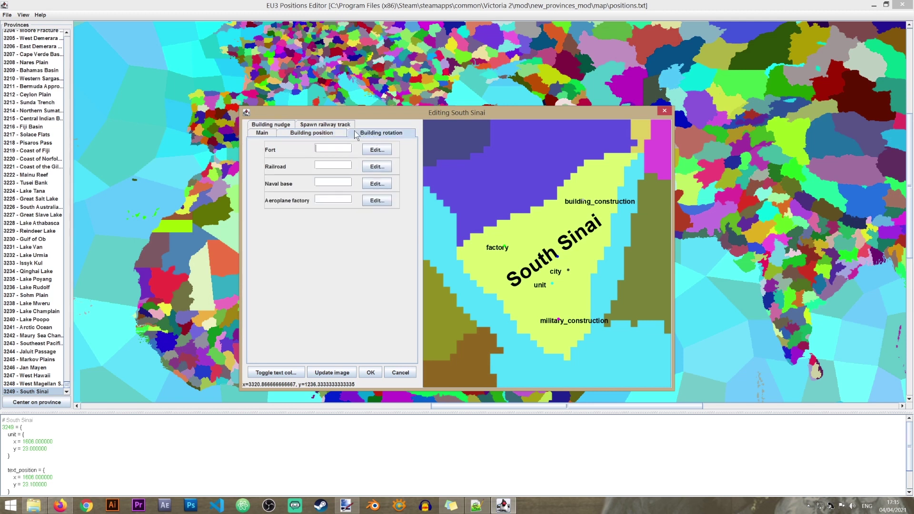
- Place South Sinai's railway track spawn point at about x 3336.3, y 1233.7 and keep the province's position changes
left_click(307, 125)
left_click(375, 150)
left_click(540, 246)
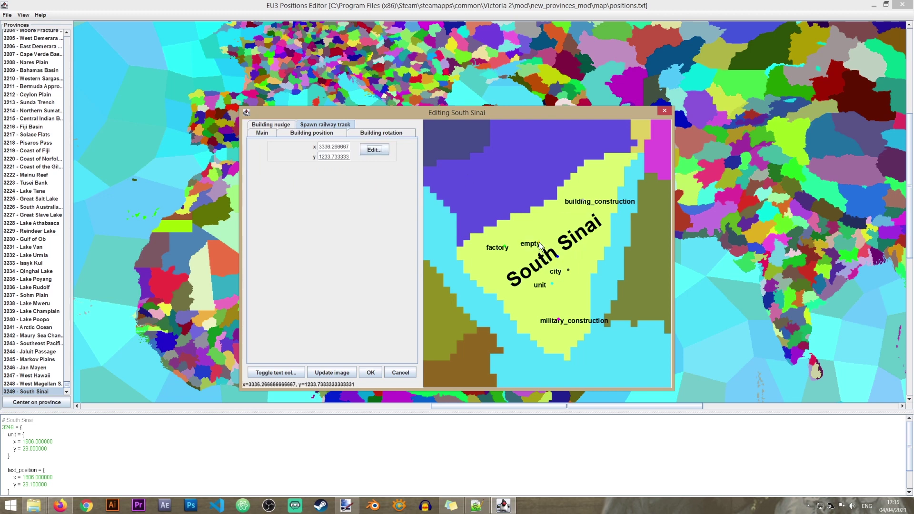
left_click(261, 133)
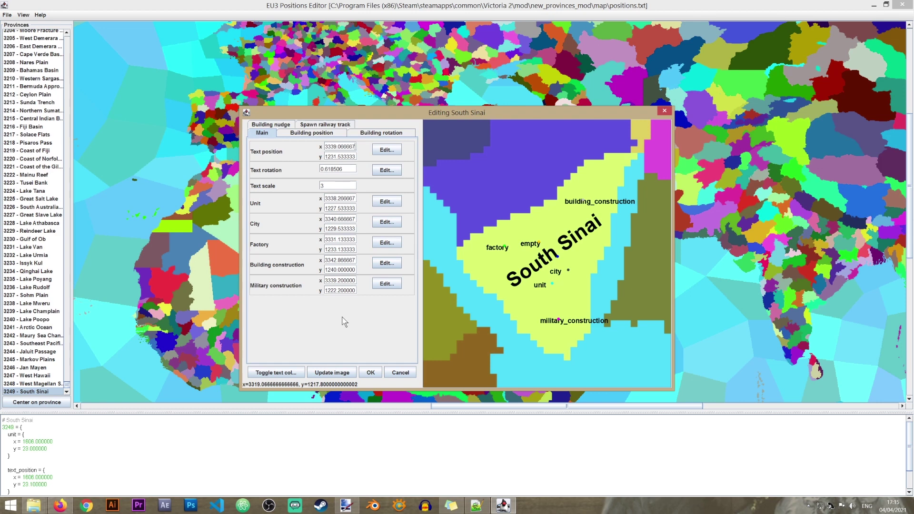
left_click(375, 372)
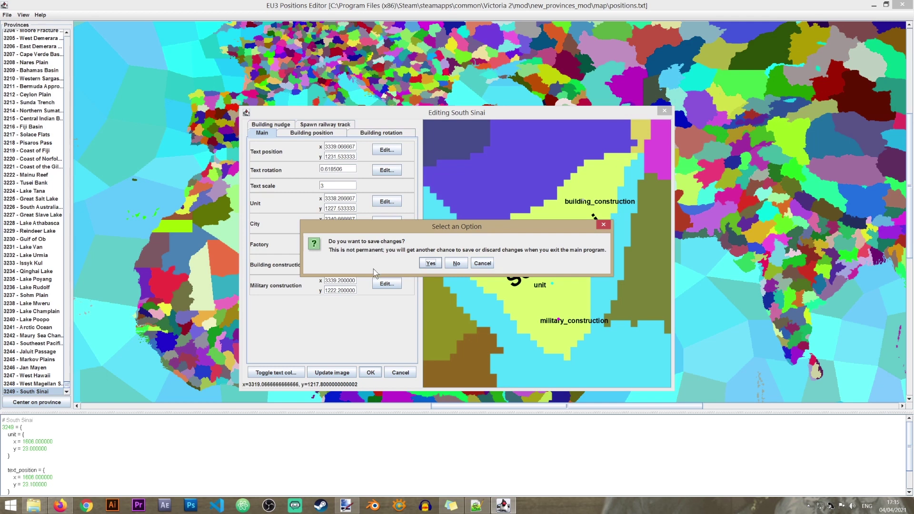
left_click(427, 265)
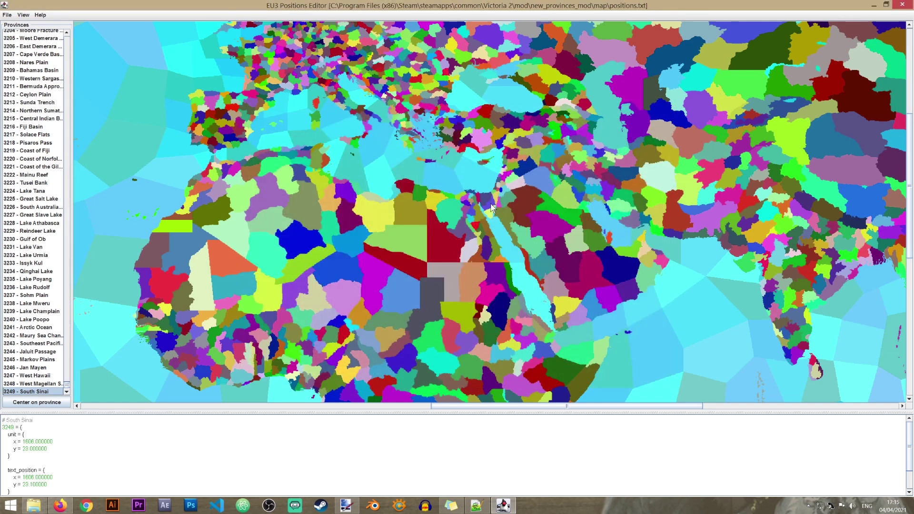
- Open Sharm al-Shaykh (province 1757) for editing and rotate its name text to about 37.5 degrees
mouse_move(492, 207)
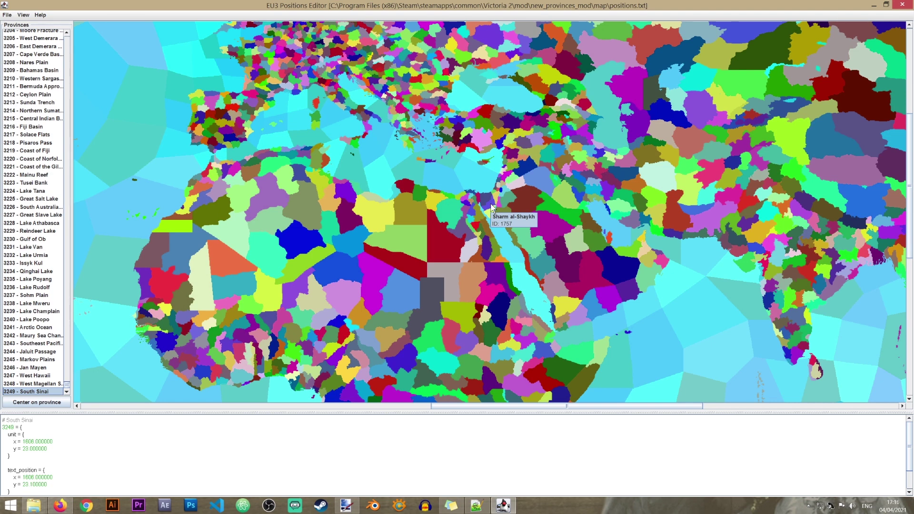
left_click(492, 208)
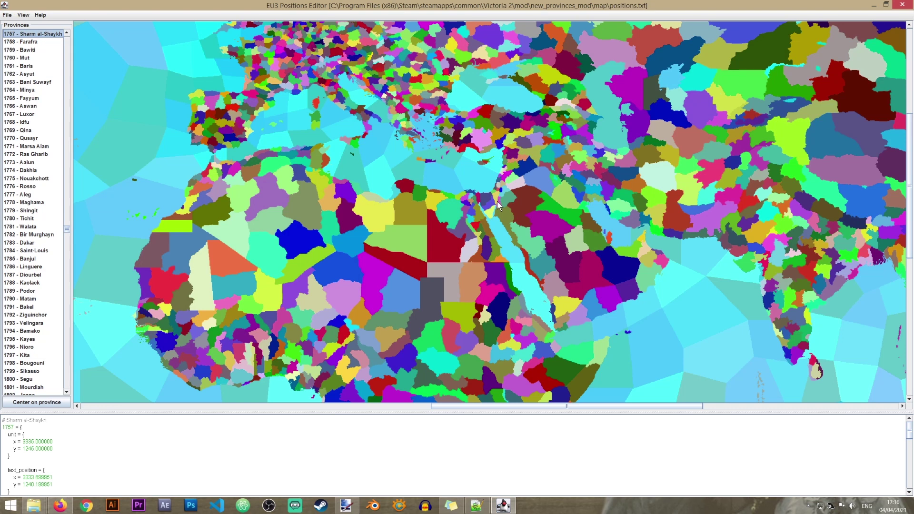
double_click(42, 35)
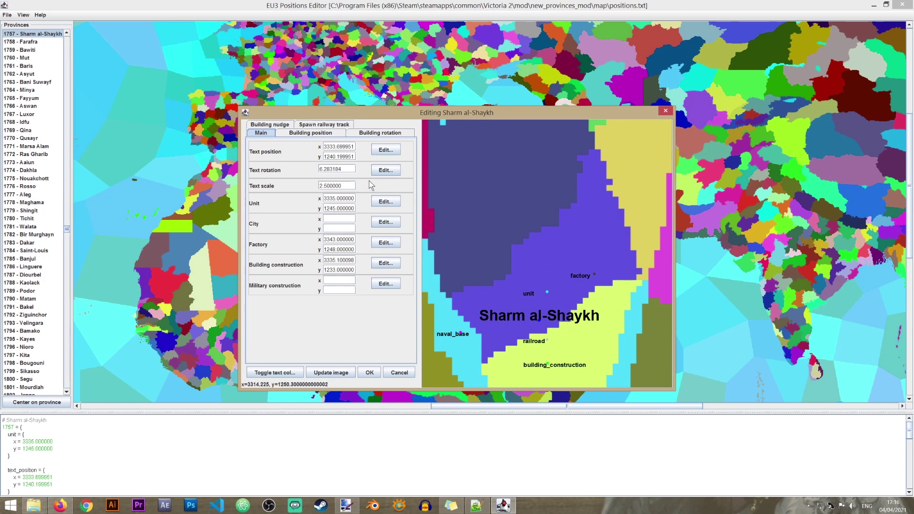
left_click(386, 170)
left_click_drag(533, 255, 513, 206)
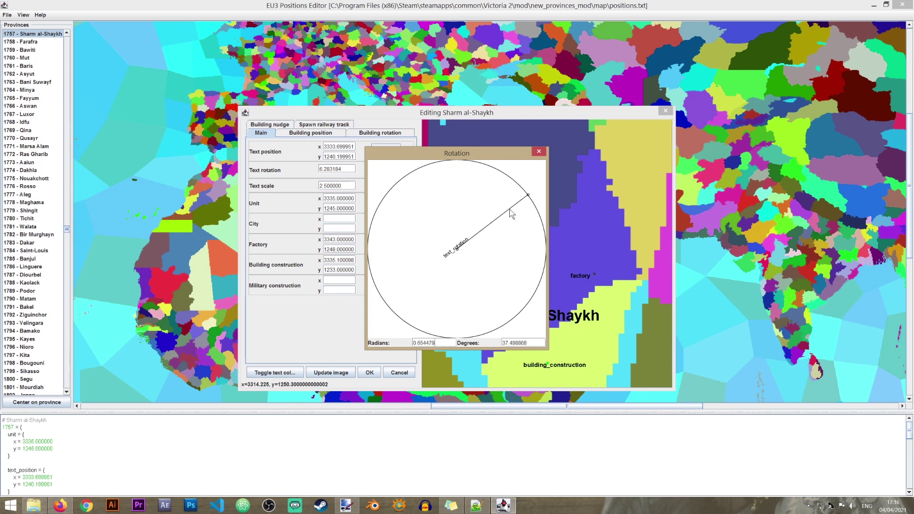
left_click(539, 151)
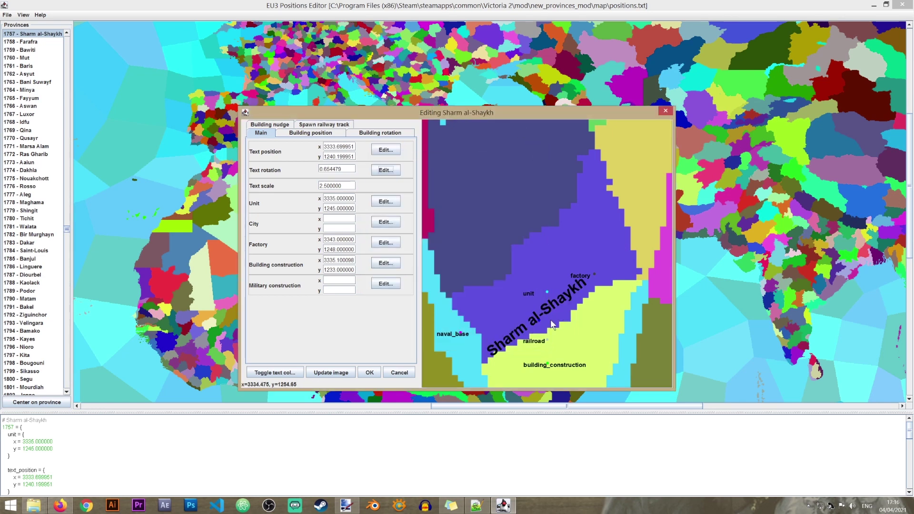
- Move Sharm al-Shaykh's name text to x 3334.55, y 1247 and keep the province's changes
left_click(544, 281)
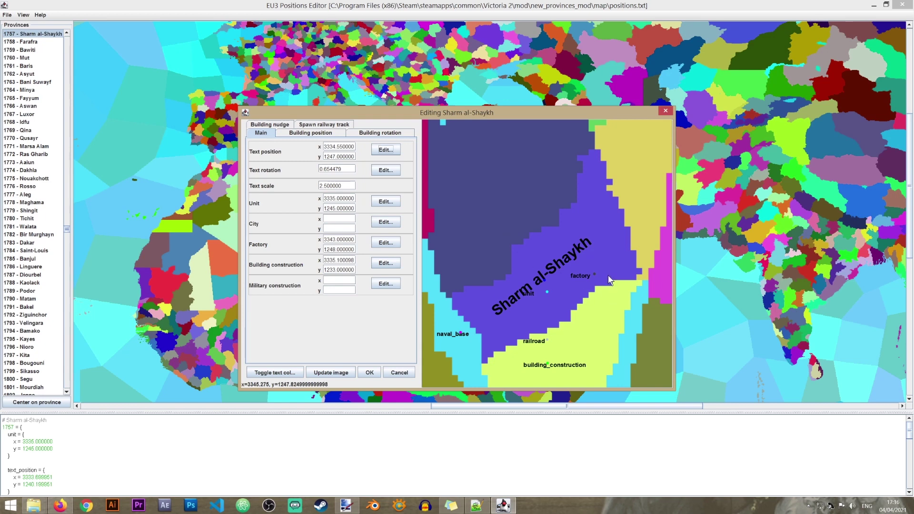
left_click(363, 374)
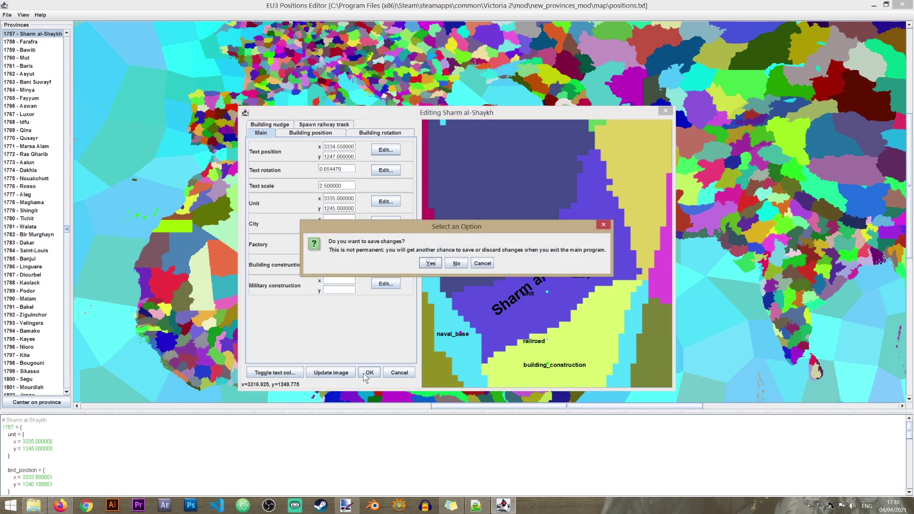
left_click(432, 267)
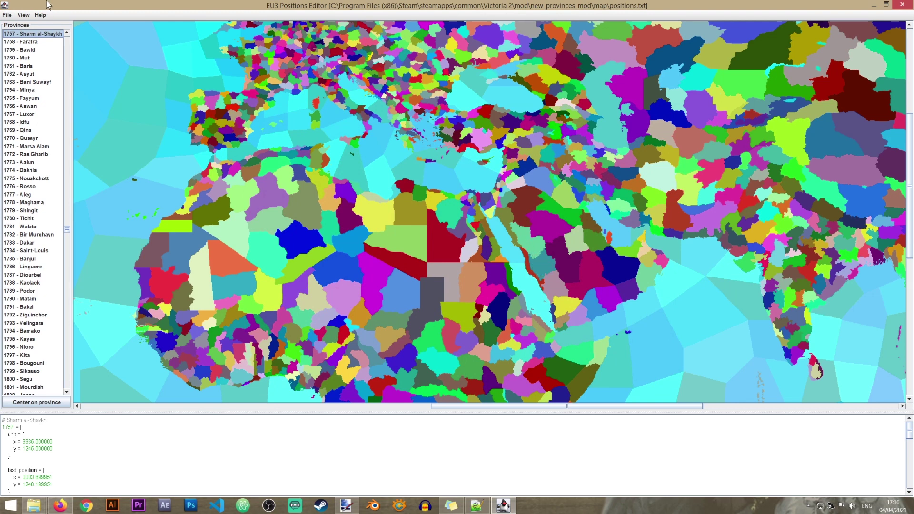
- Save the edited positions file and exit the positions editor, saving any remaining changes
left_click(8, 15)
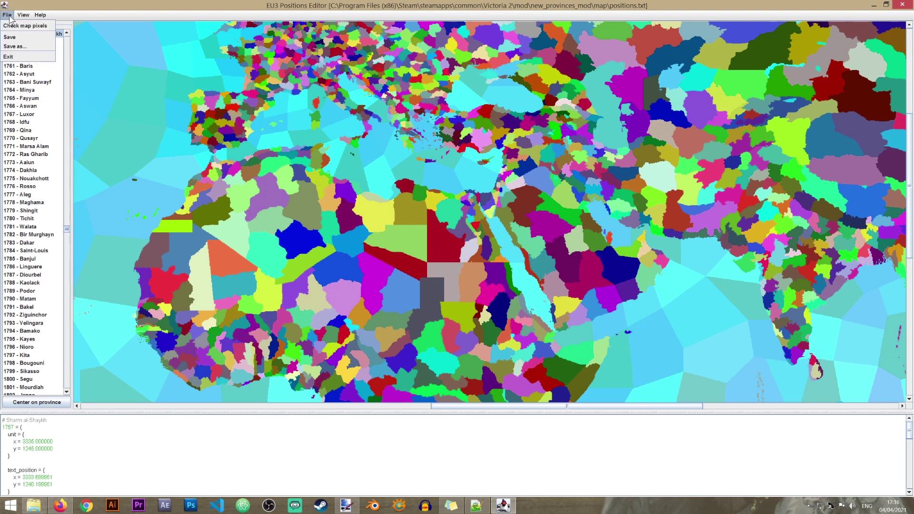
left_click(18, 39)
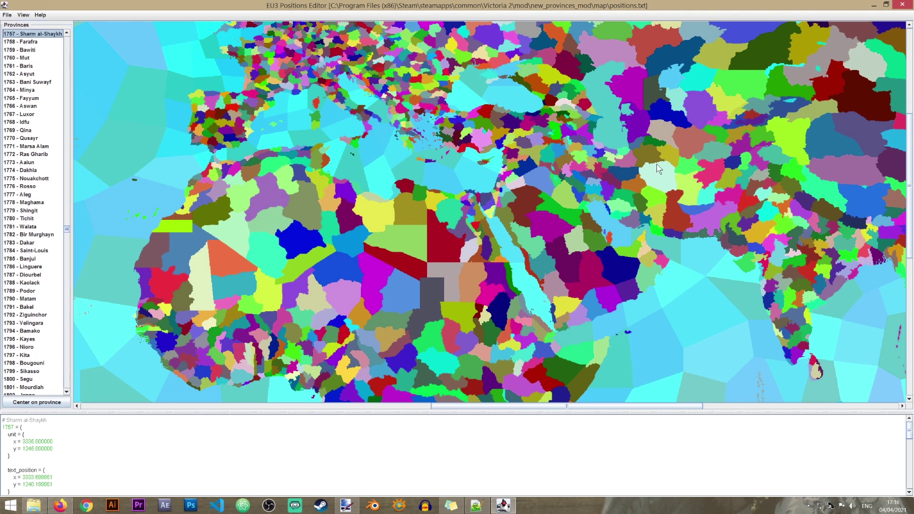
mouse_move(662, 156)
left_click(904, 6)
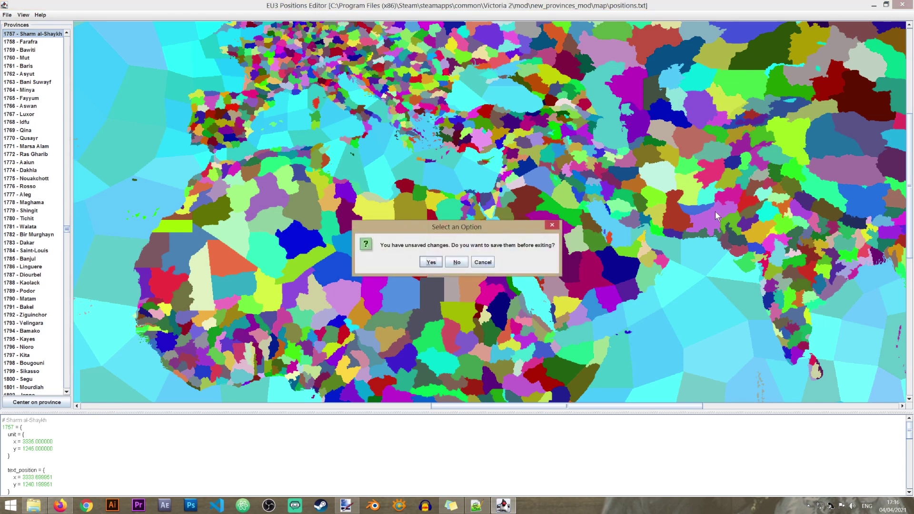
left_click(431, 262)
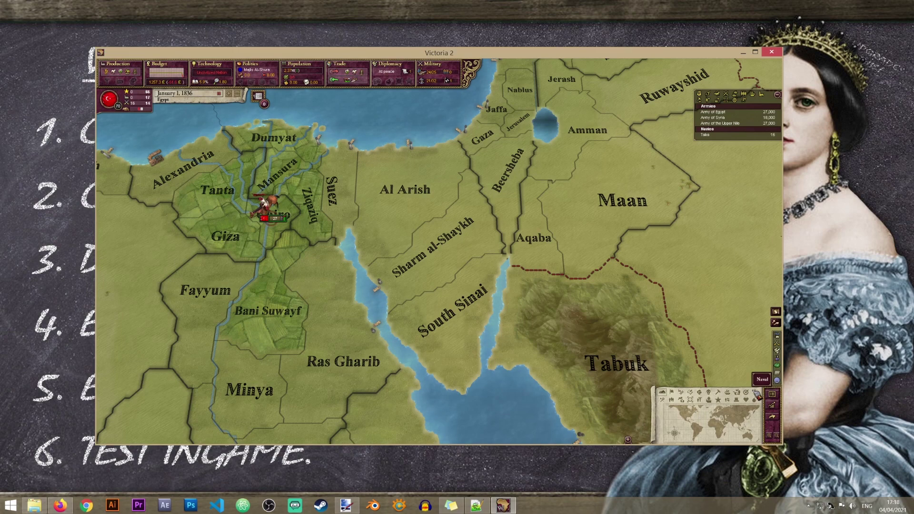
- Switch to Victoria 2 and inspect South Sinai's province details, then close them and examine the surrounding region on the map
left_click(429, 314)
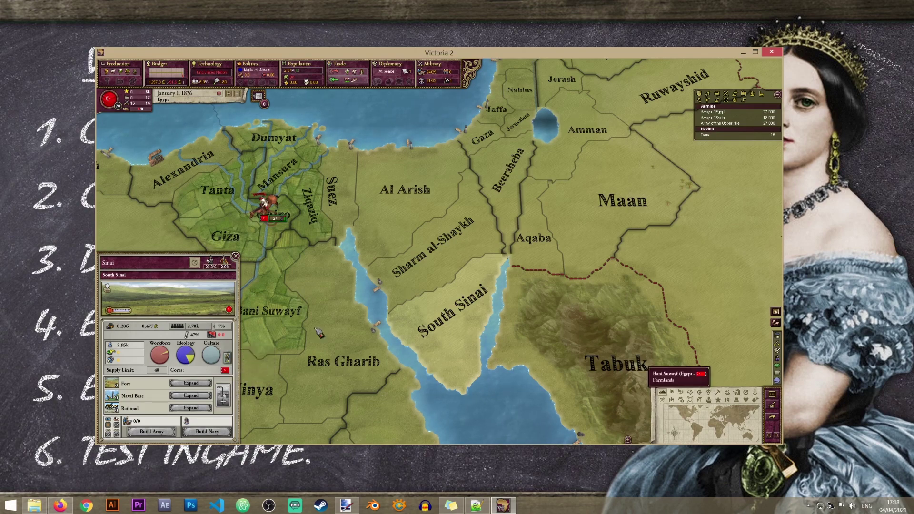
mouse_move(118, 330)
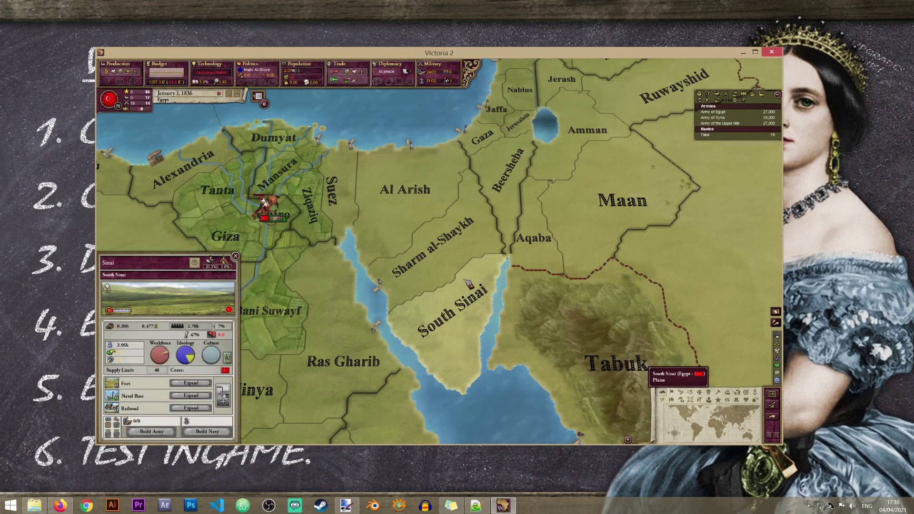
scroll(469, 283, "down", 2)
left_click(236, 257)
scroll(359, 281, "down", 2)
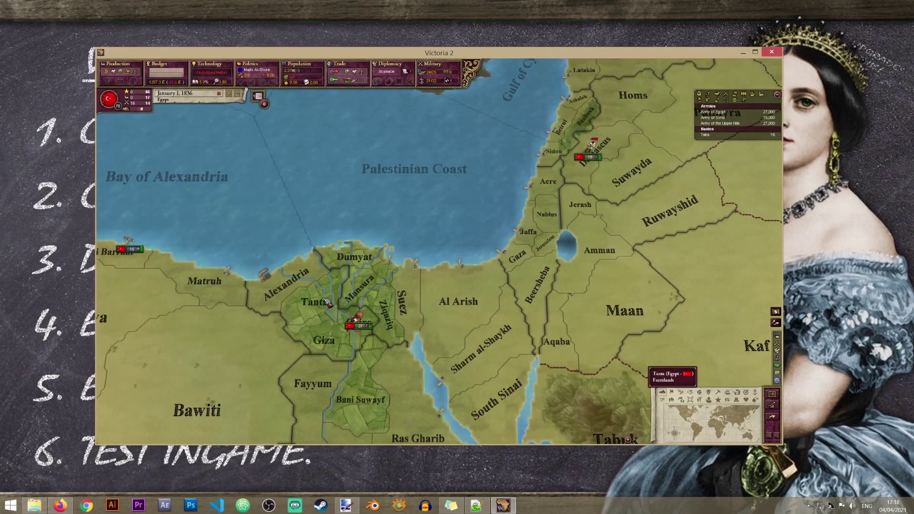
scroll(358, 281, "down", 2)
scroll(358, 281, "down", 1)
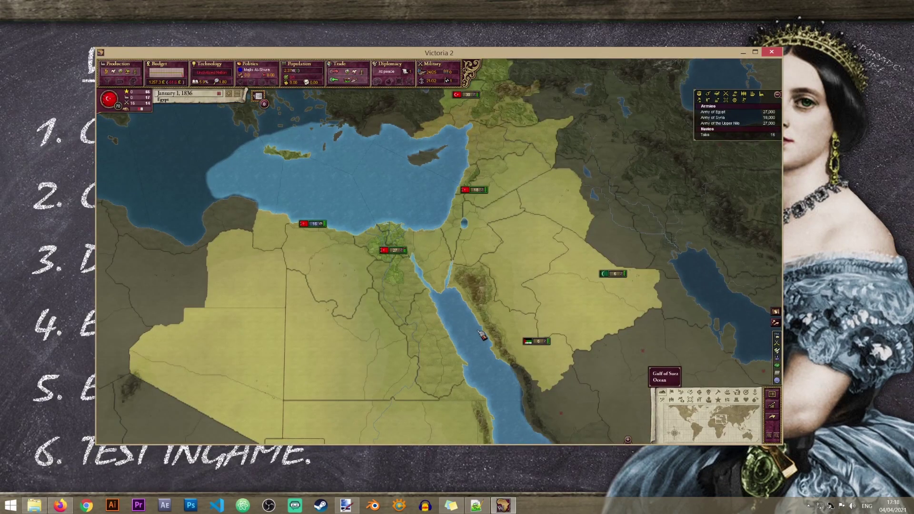